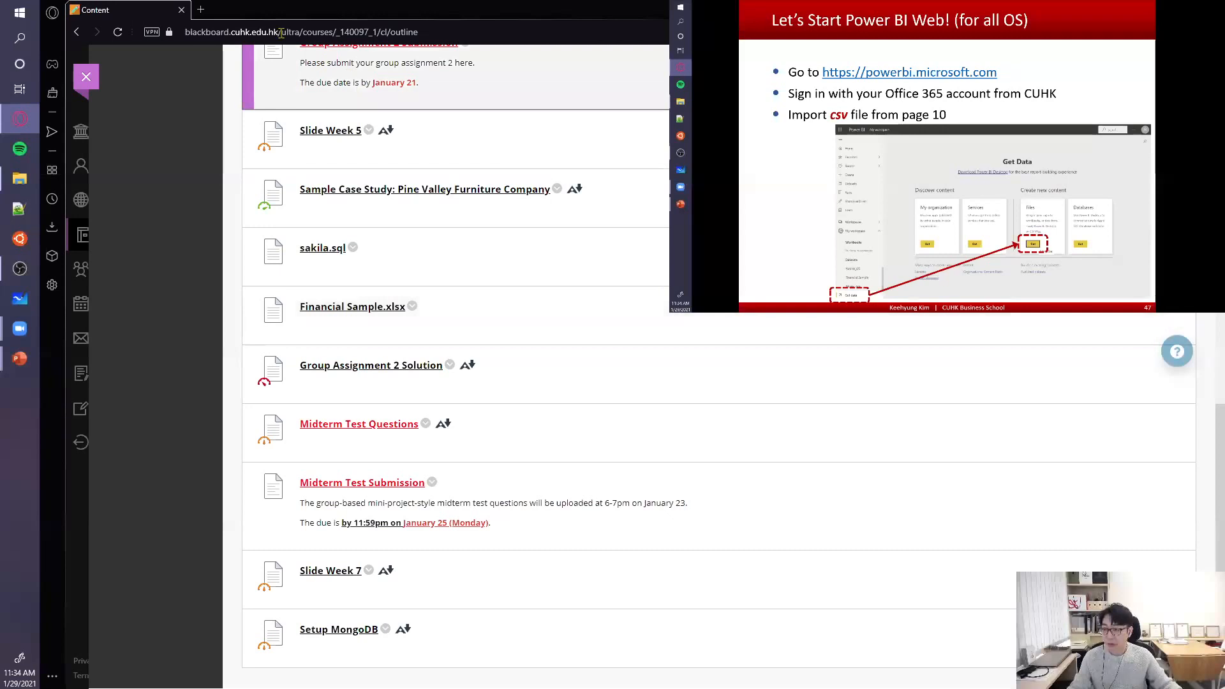
- Go to powerbi.microsoft.com in a new browser tab and open the Power BI sign-in
{"action": "left_click", "coordinate": [202, 11]}
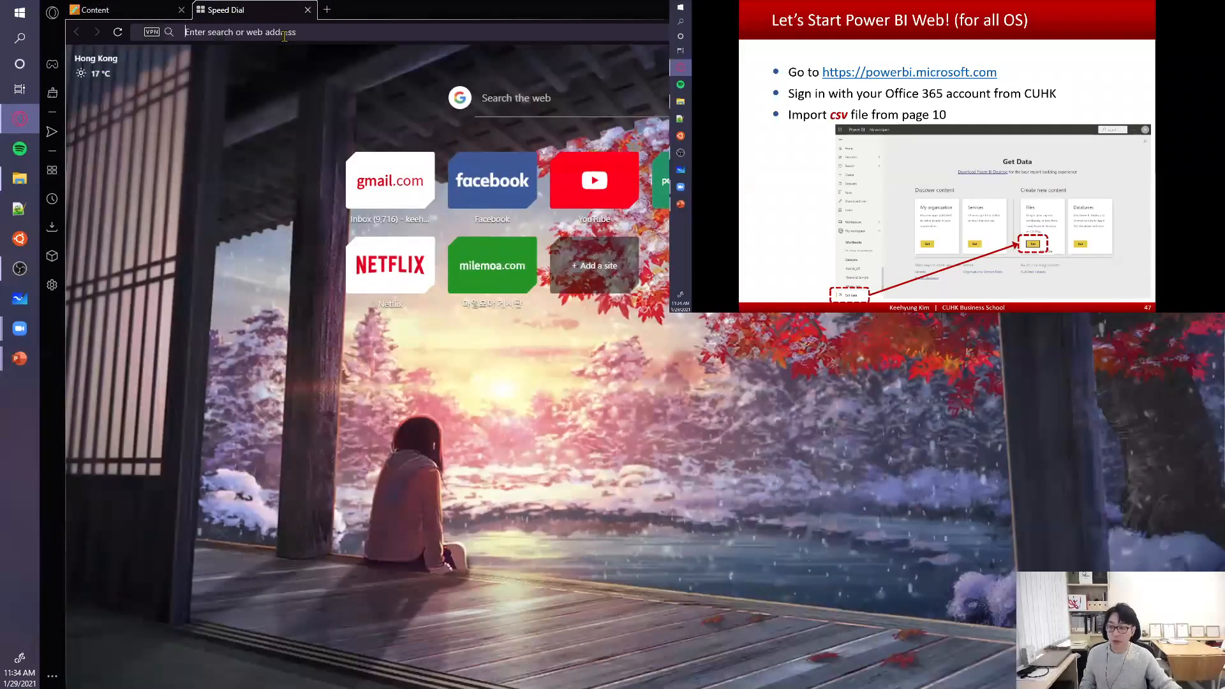
{"action": "type", "text": "power"}
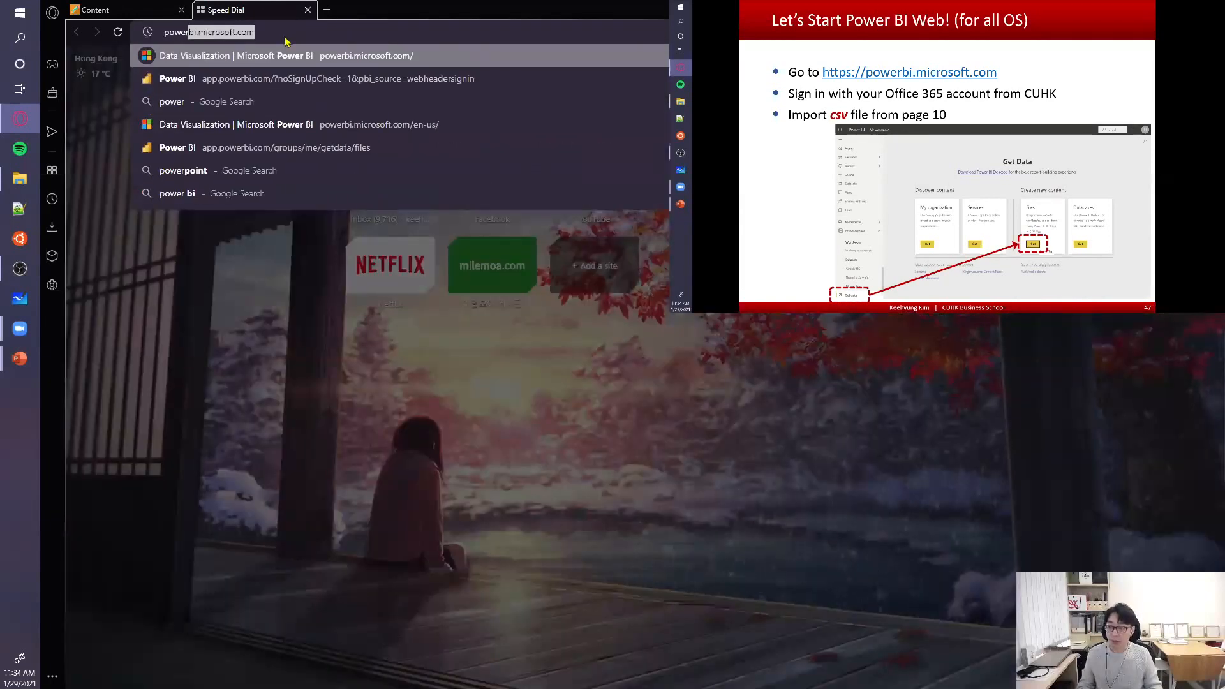
{"action": "key", "text": "Right"}
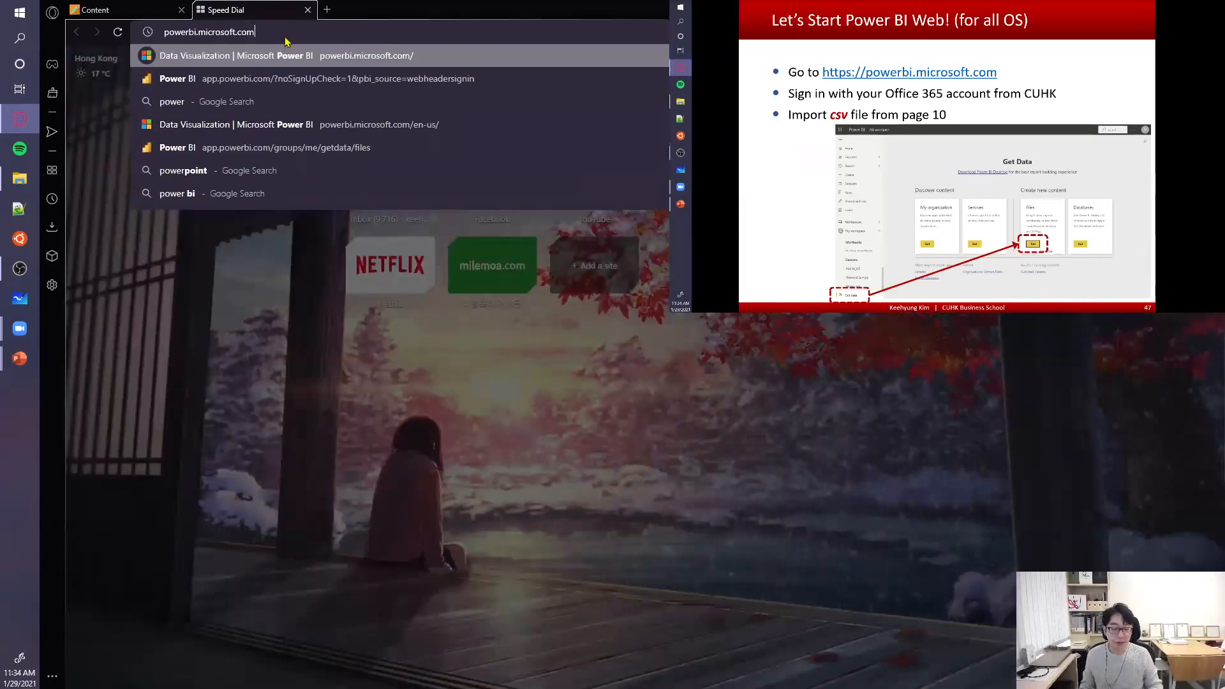
{"action": "key", "text": "Return"}
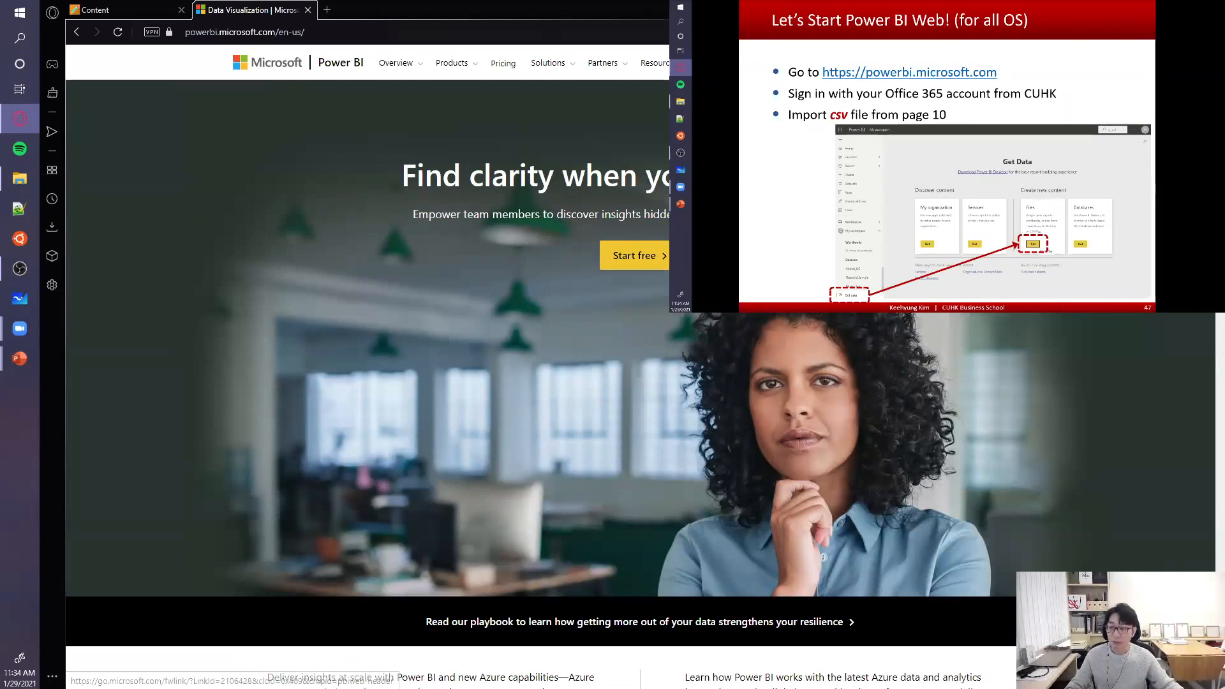
{"action": "left_click", "coordinate": [1180, 9]}
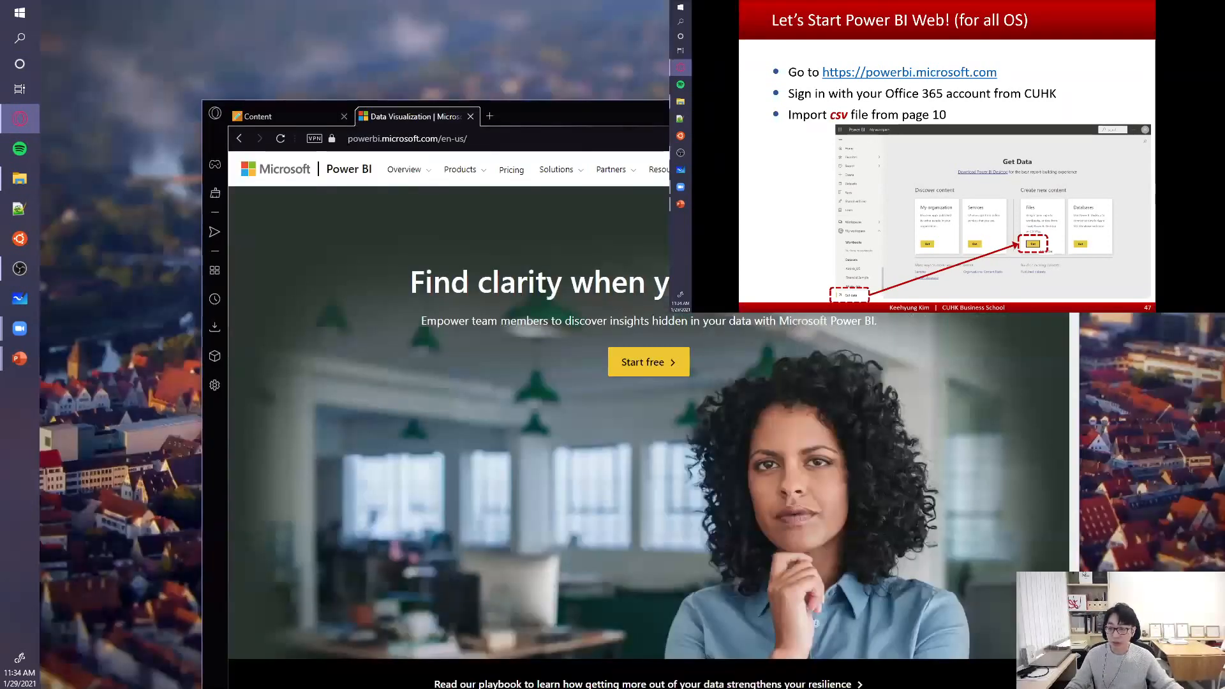
{"action": "left_click_drag", "start_coordinate": [893, 113], "coordinate": [491, 125]}
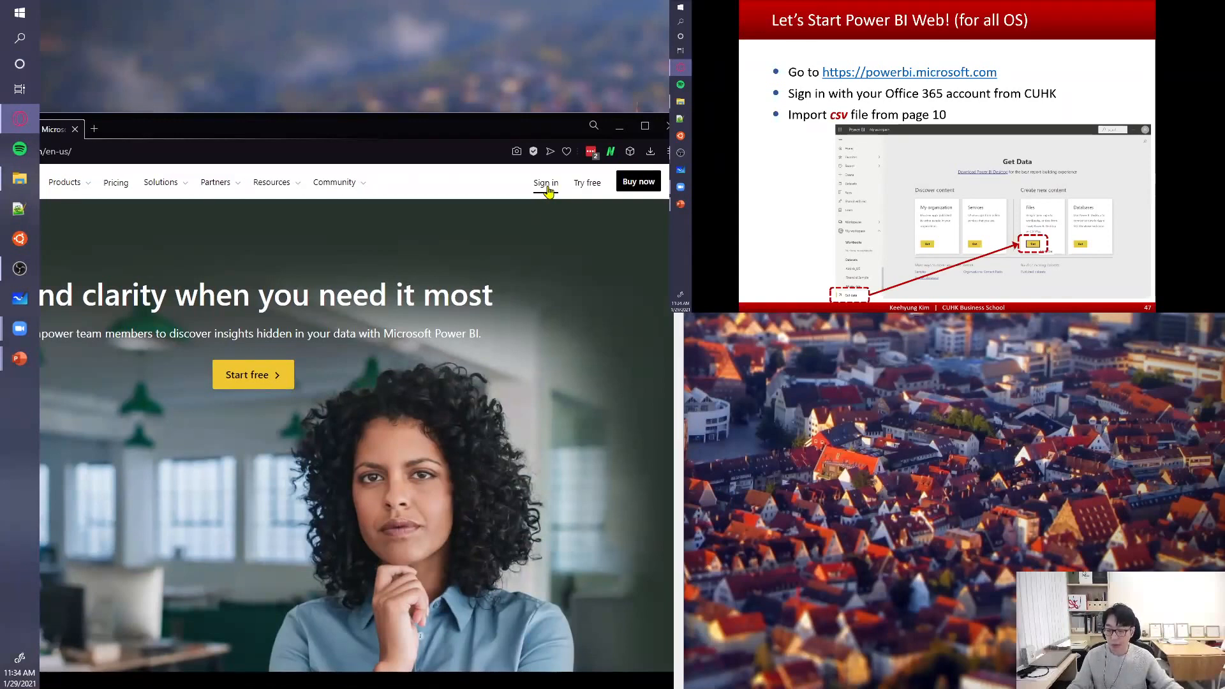
{"action": "left_click", "coordinate": [546, 185]}
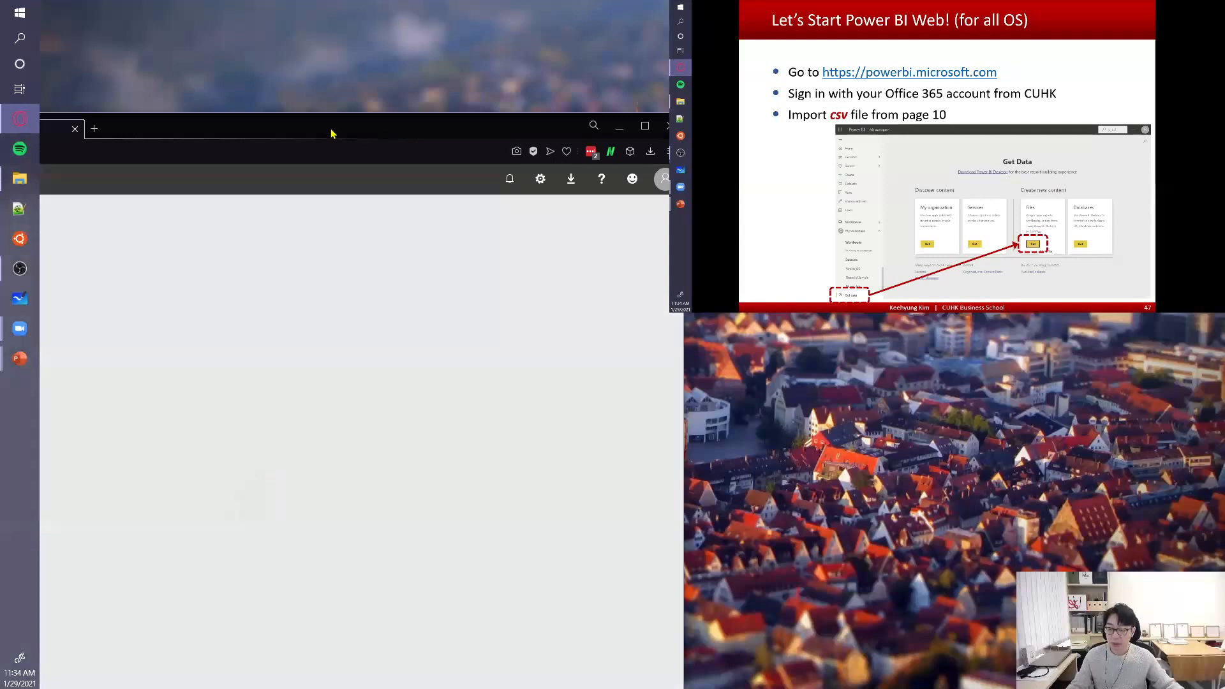
- Sign out of the current Power BI account
{"action": "left_click_drag", "start_coordinate": [331, 134], "coordinate": [322, 180]}
{"action": "left_click_drag", "start_coordinate": [551, 190], "coordinate": [518, 177]}
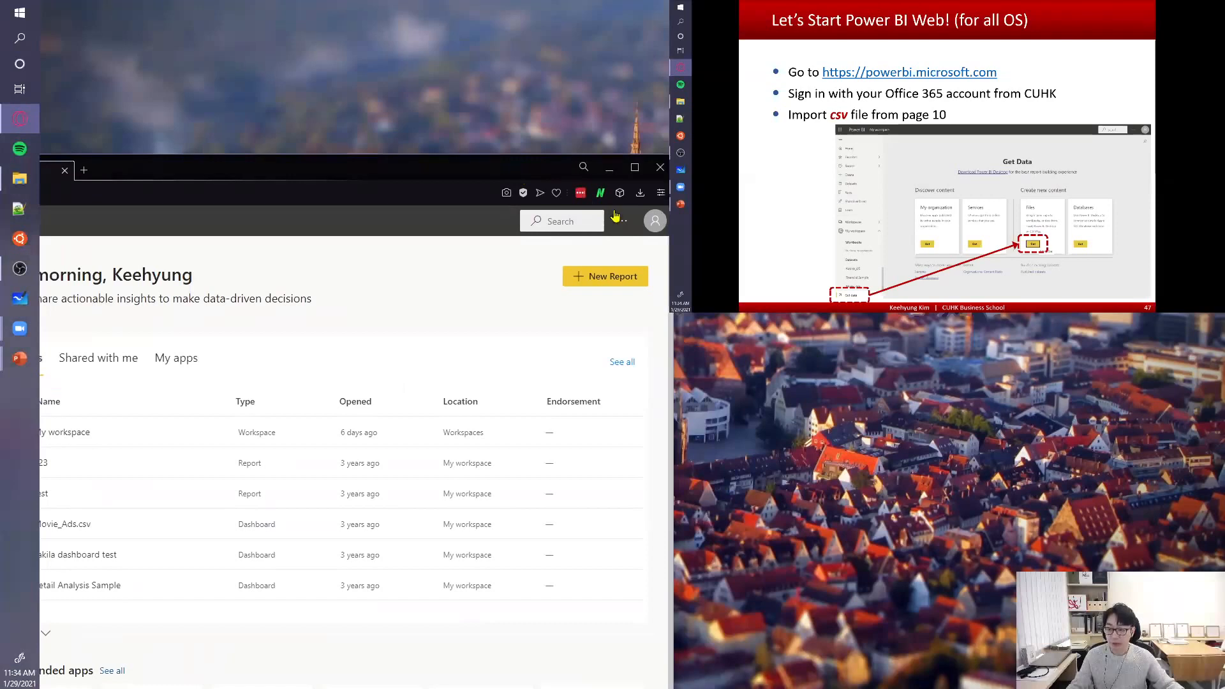
{"action": "left_click", "coordinate": [654, 220]}
{"action": "left_click", "coordinate": [555, 350]}
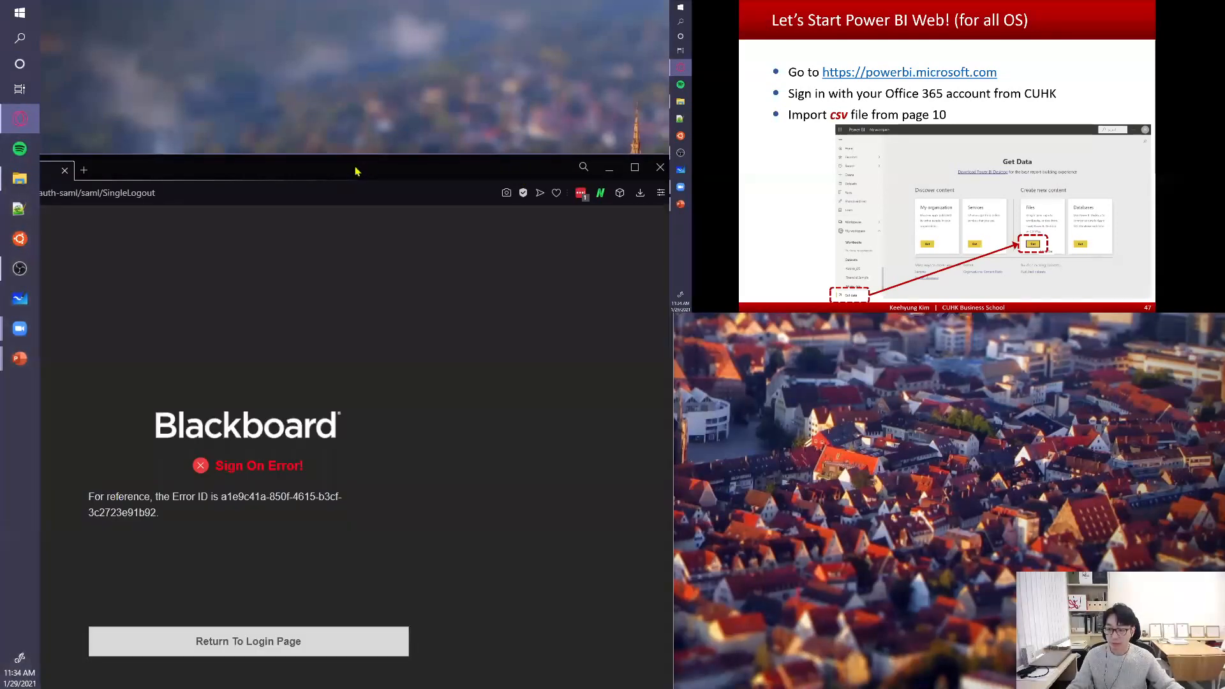
- Reopen powerbi.microsoft.com in a new tab, close the Blackboard error tab, and start signing in to Power BI
{"action": "left_click_drag", "start_coordinate": [357, 171], "coordinate": [398, 85]}
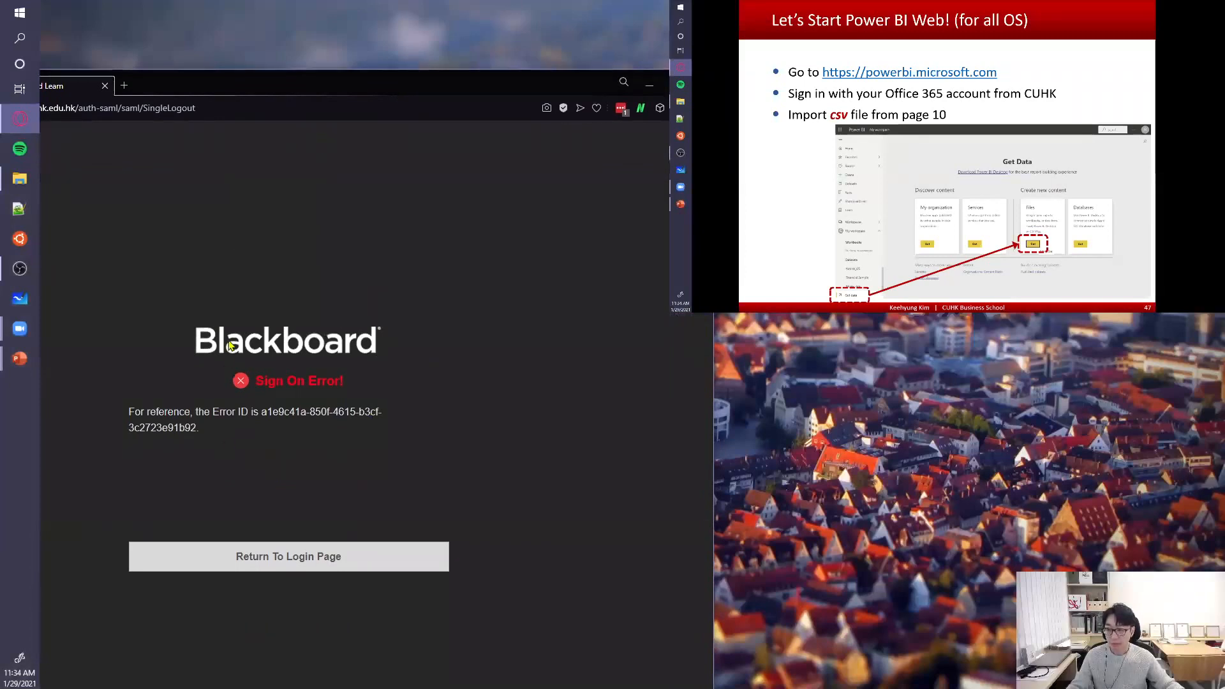
{"action": "left_click", "coordinate": [124, 85]}
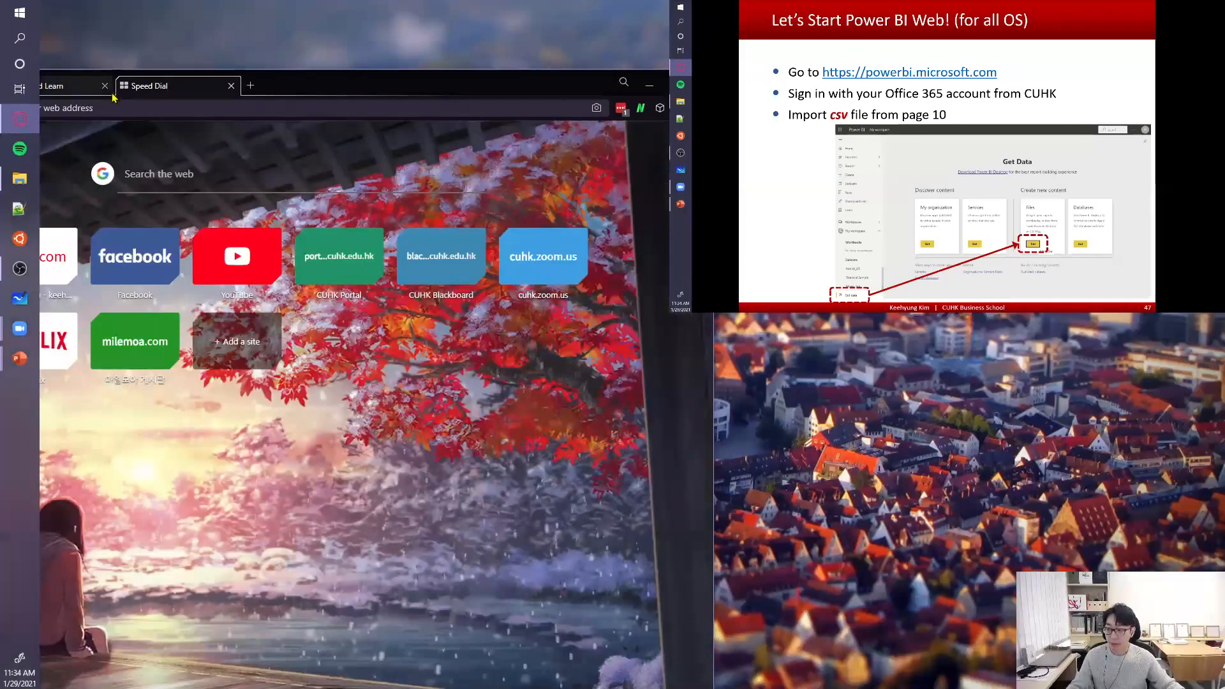
{"action": "left_click_drag", "start_coordinate": [272, 92], "coordinate": [335, 60]}
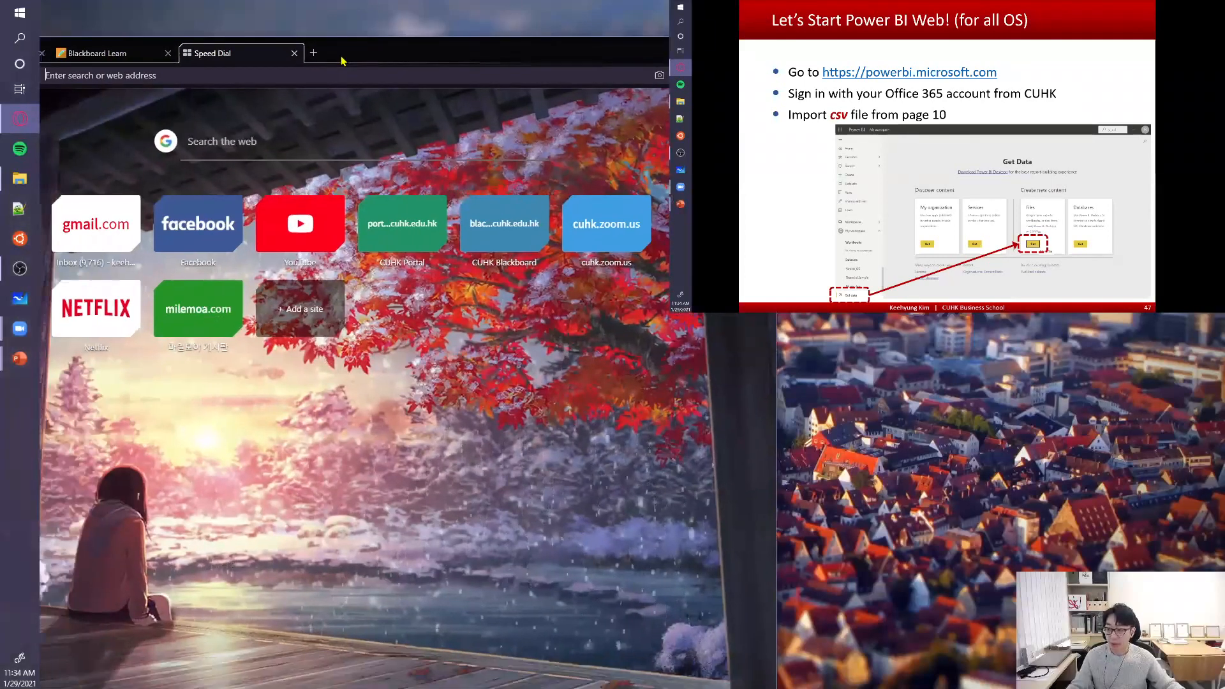
{"action": "left_click", "coordinate": [284, 76]}
{"action": "type", "text": "power"}
{"action": "key", "text": "Return"}
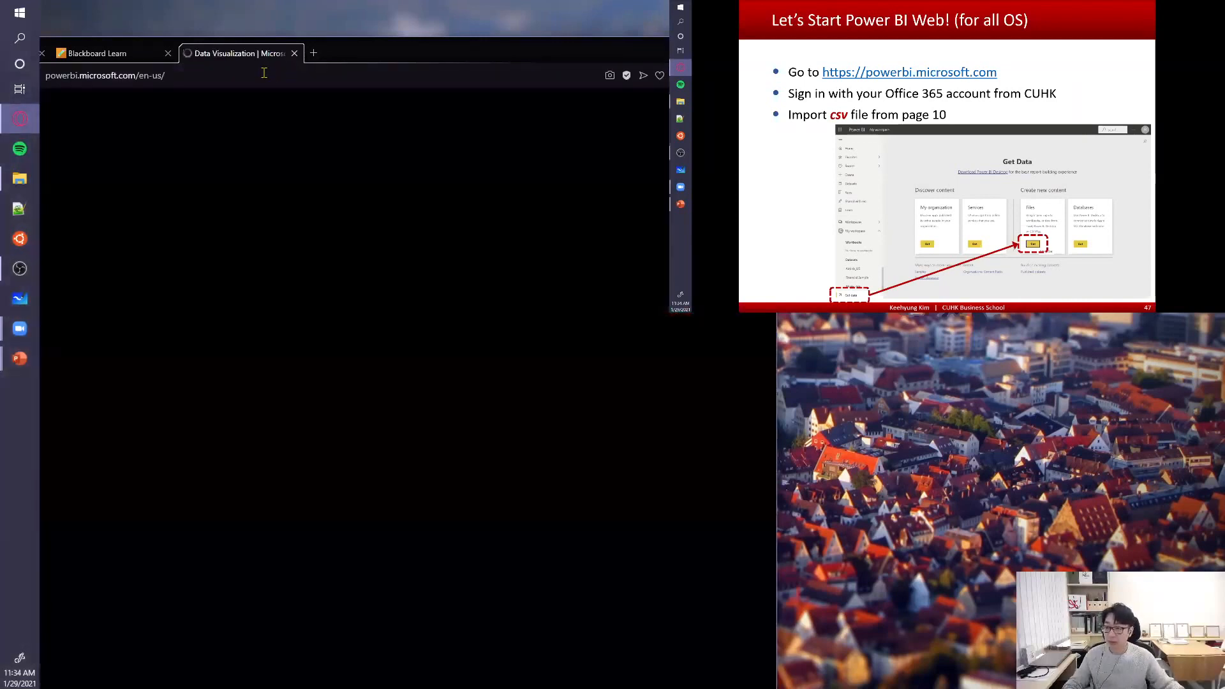
{"action": "left_click", "coordinate": [167, 53]}
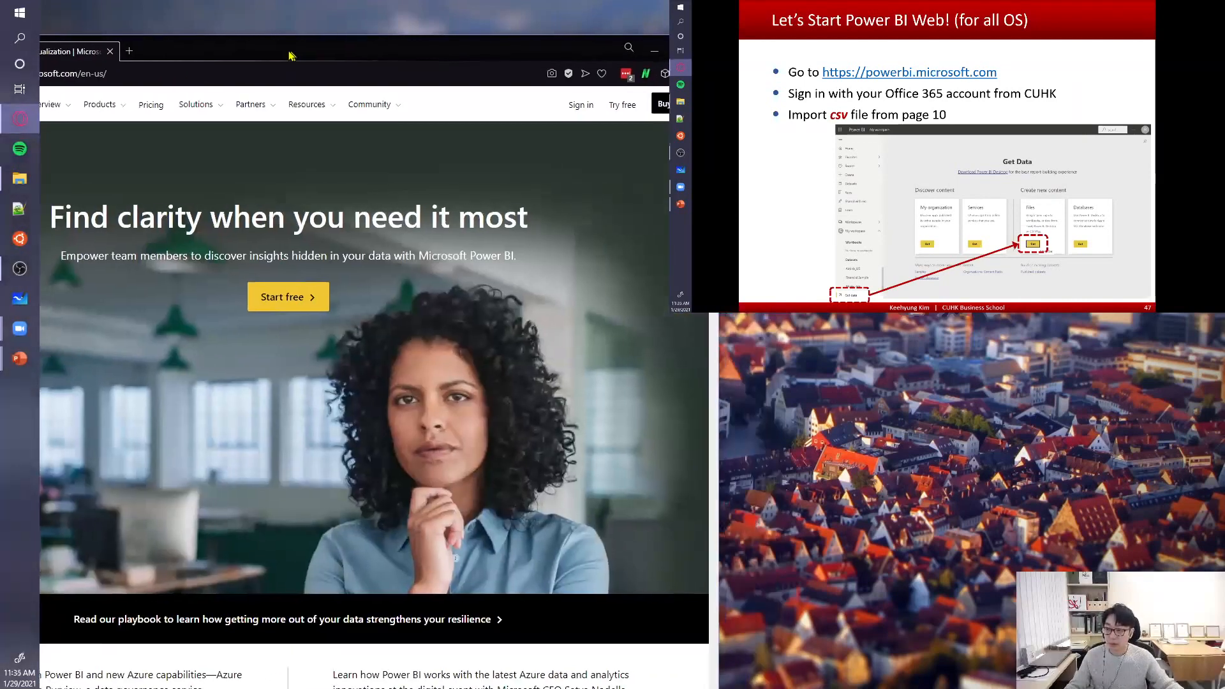
{"action": "left_click", "coordinate": [569, 102]}
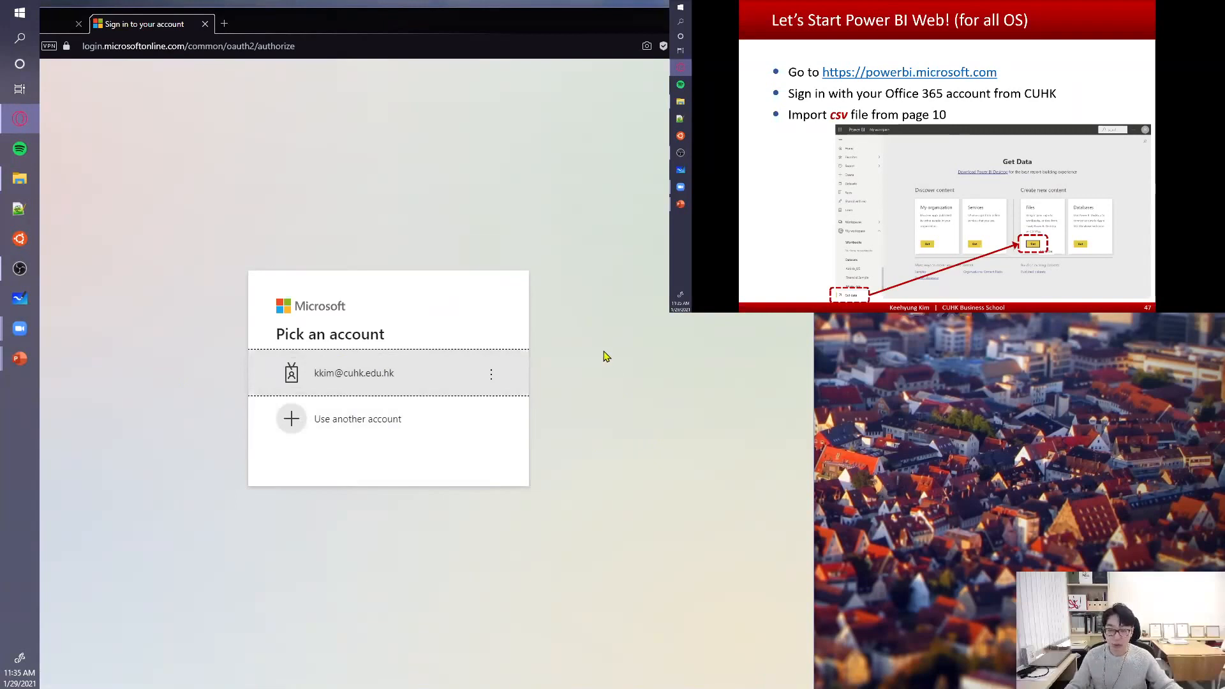
- Sign in with the listed CUHK account by filling in the saved OnePass password, stay signed in, and maximize the browser
{"action": "left_click", "coordinate": [358, 382]}
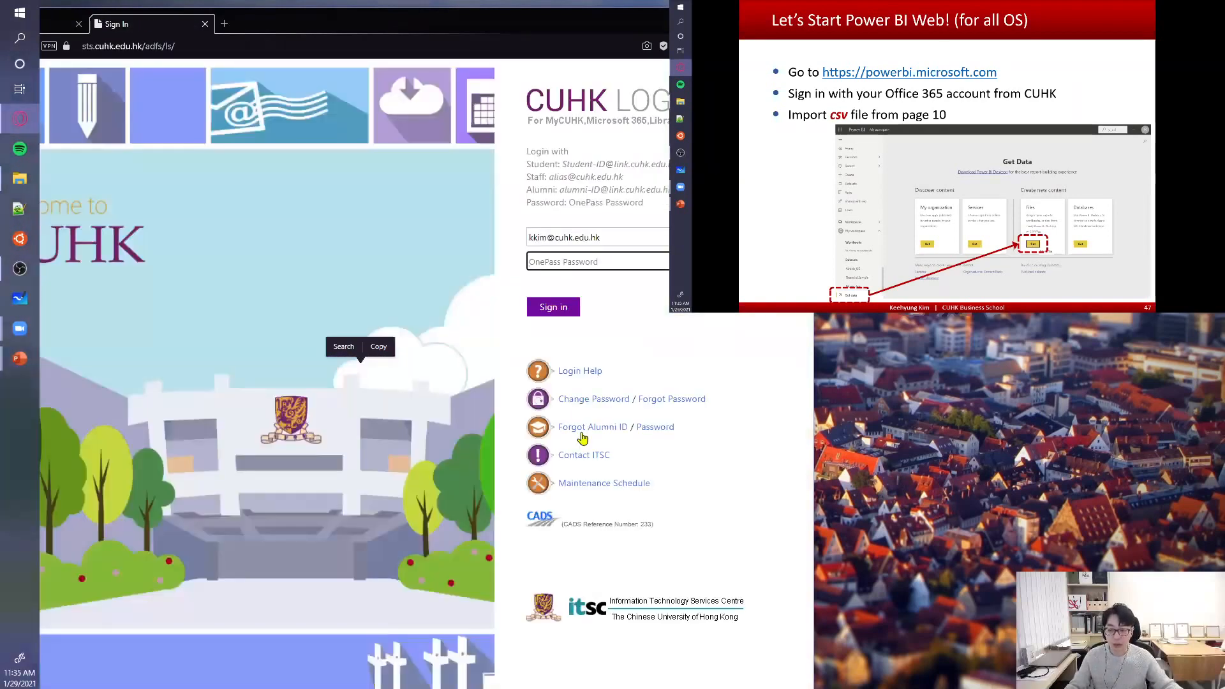
{"action": "left_click_drag", "start_coordinate": [553, 28], "coordinate": [383, 125]}
{"action": "left_click", "coordinate": [565, 358]}
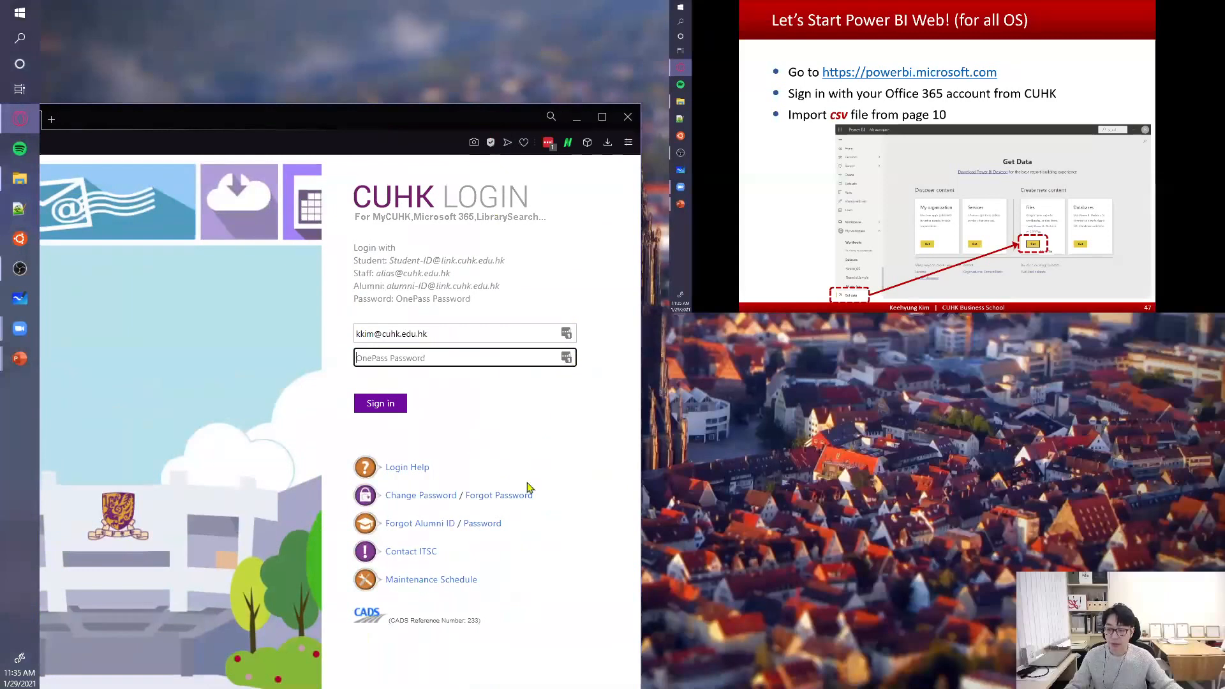
{"action": "left_click", "coordinate": [469, 442]}
{"action": "left_click", "coordinate": [397, 407]}
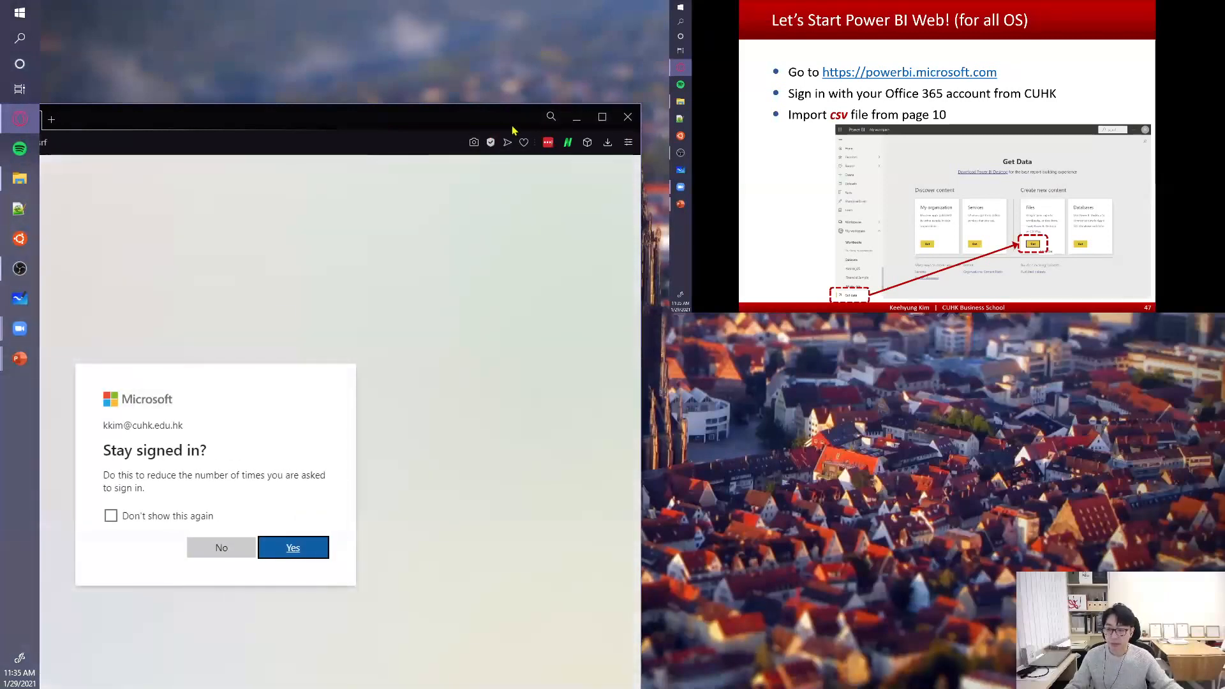
{"action": "left_click", "coordinate": [333, 546]}
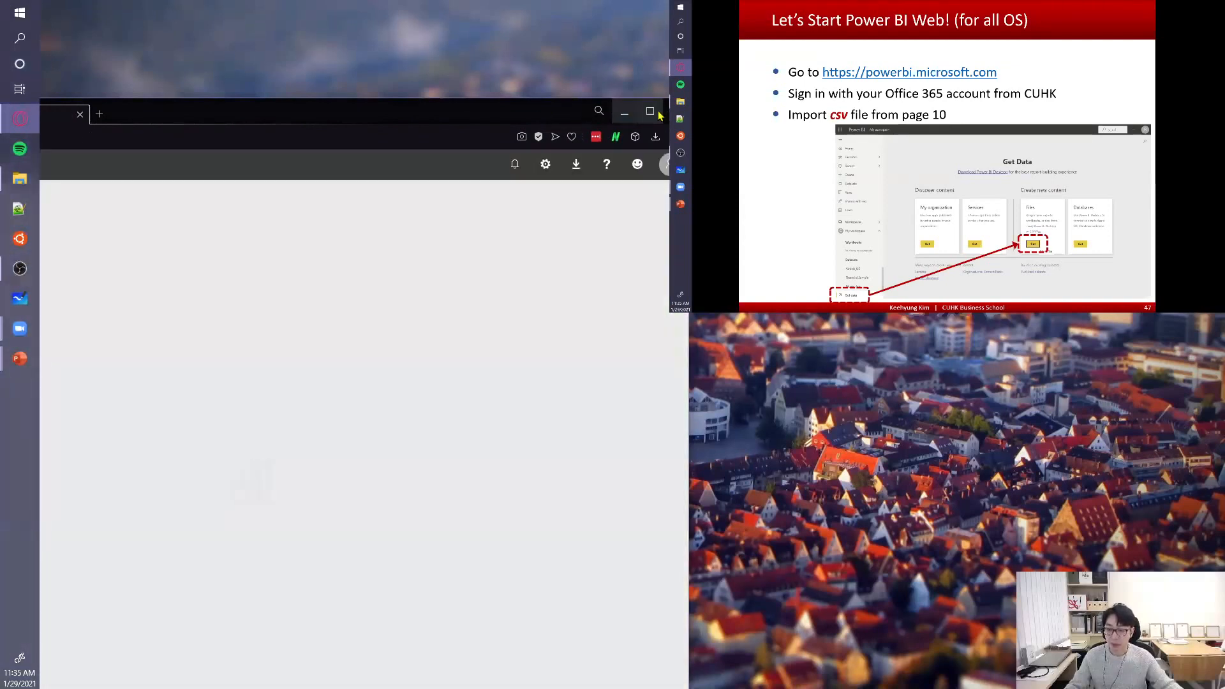
{"action": "left_click", "coordinate": [651, 113]}
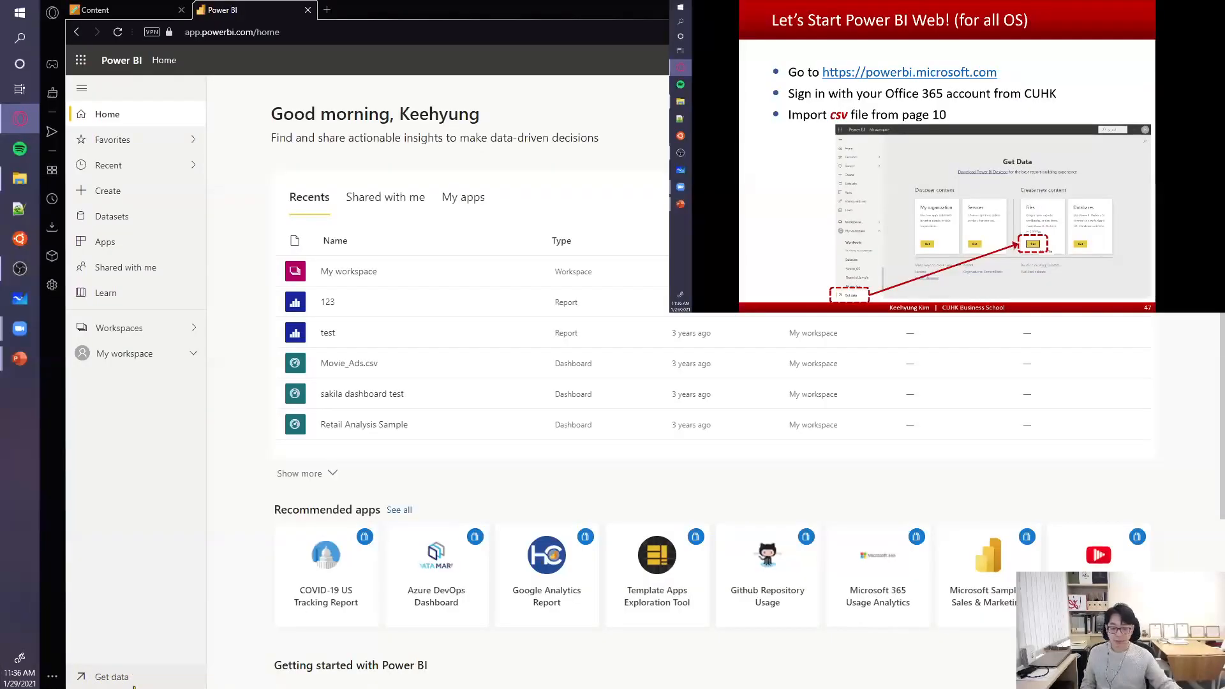
- Open Get Data and choose Files as the source for creating new content
{"action": "left_click", "coordinate": [134, 685]}
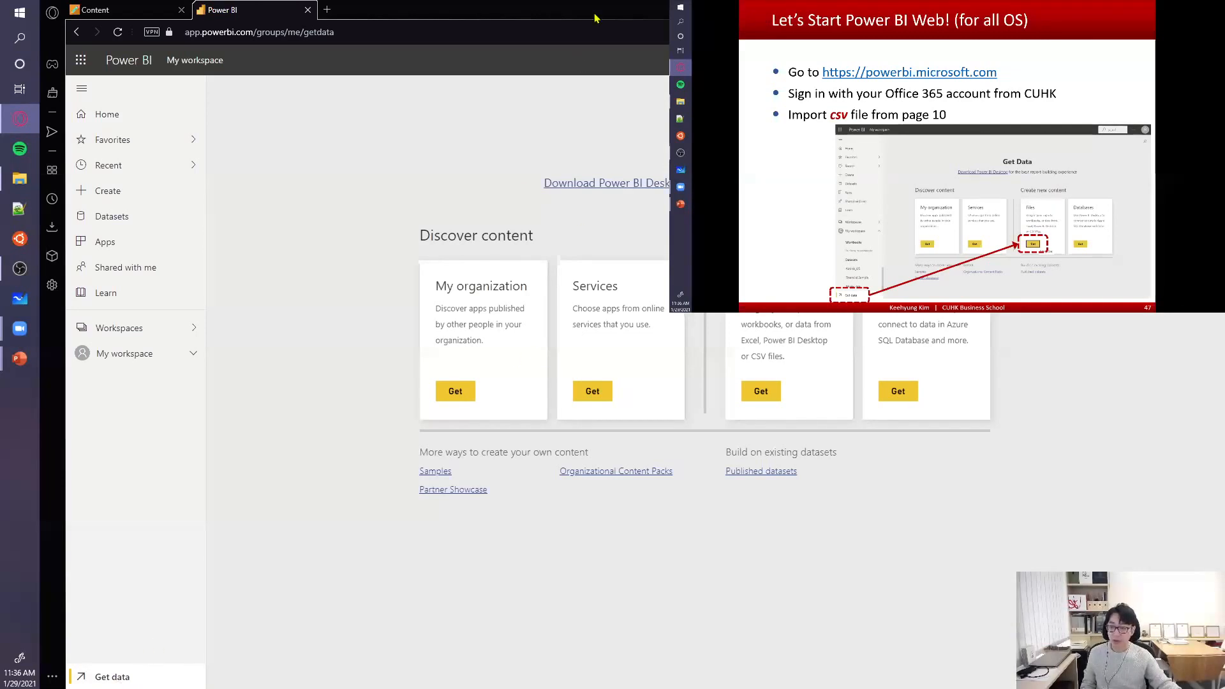
{"action": "left_click_drag", "start_coordinate": [593, 17], "coordinate": [333, 24]}
{"action": "key", "text": "ctrl+F2"}
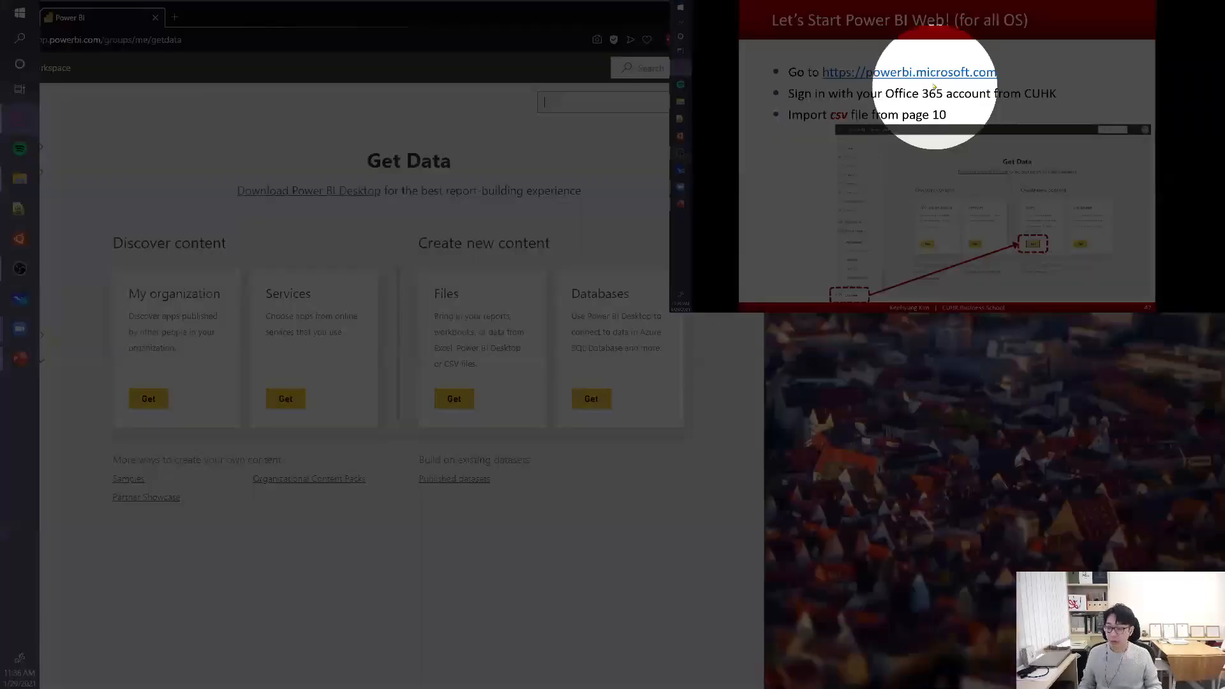
{"action": "key", "text": "ctrl+F2"}
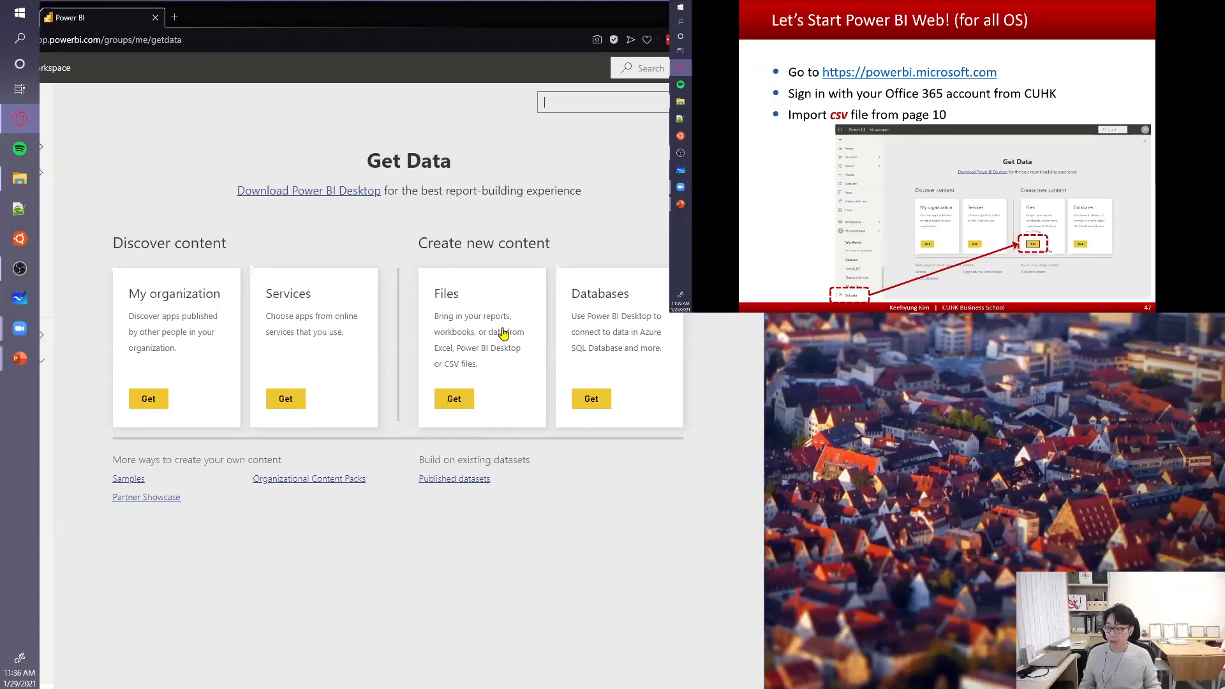
{"action": "key", "text": "ctrl+F2"}
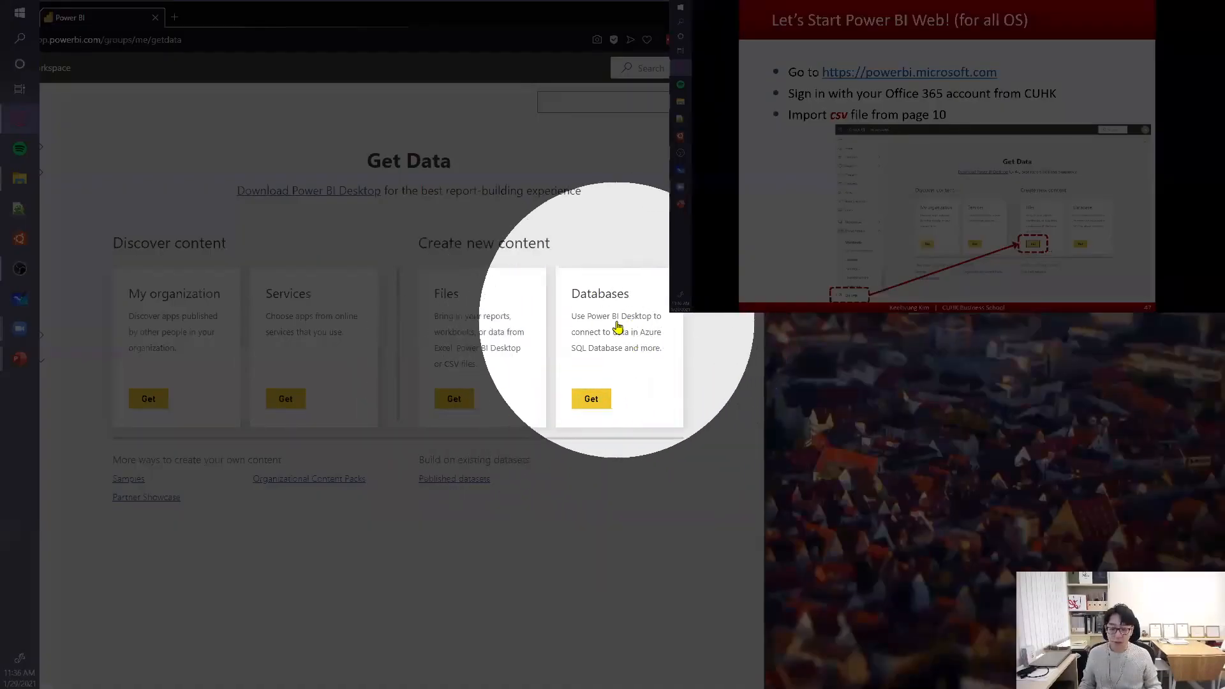
{"action": "key", "text": "ctrl+F2"}
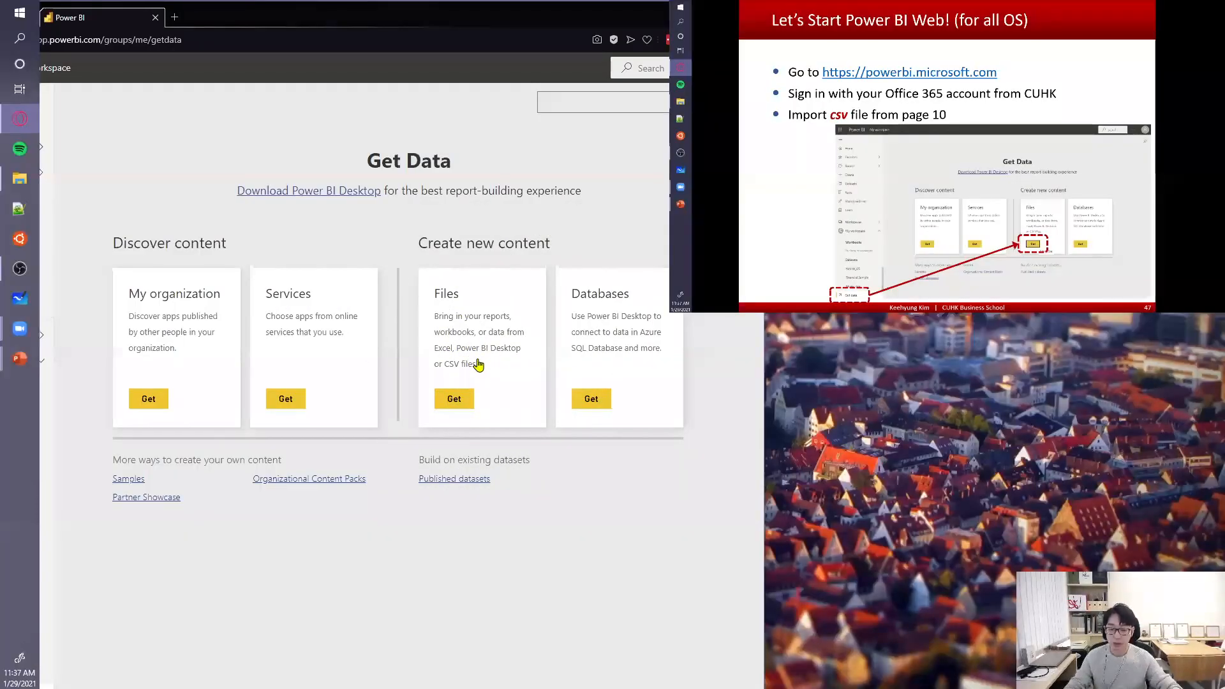
{"action": "left_click", "coordinate": [459, 405]}
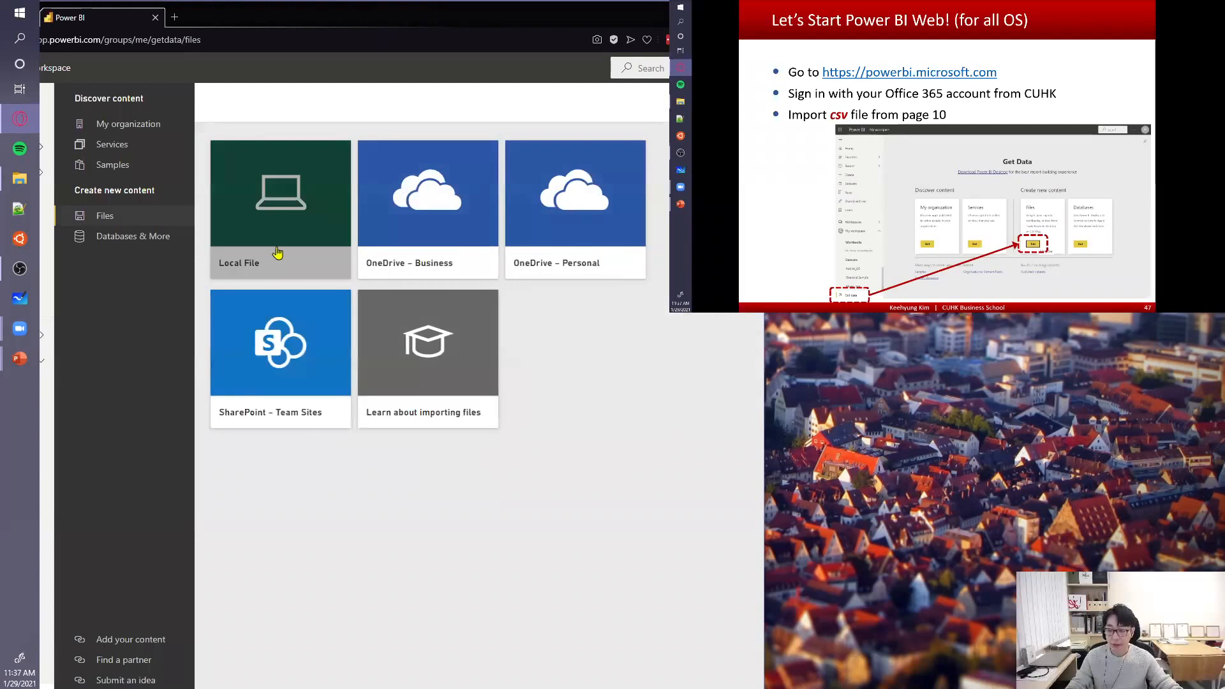
- Try to import the Excel data of the local file Financial Sample.xlsx from the Desktop, declining to replace the existing dataset
{"action": "left_click", "coordinate": [277, 251]}
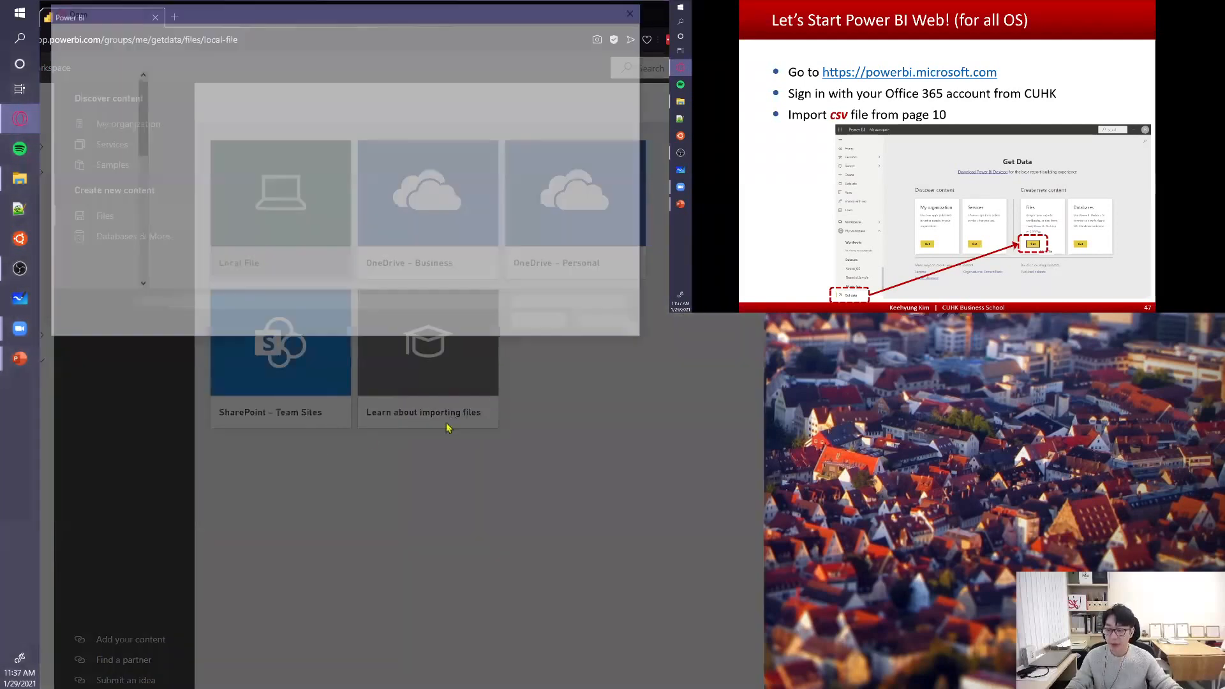
{"action": "left_click", "coordinate": [93, 100]}
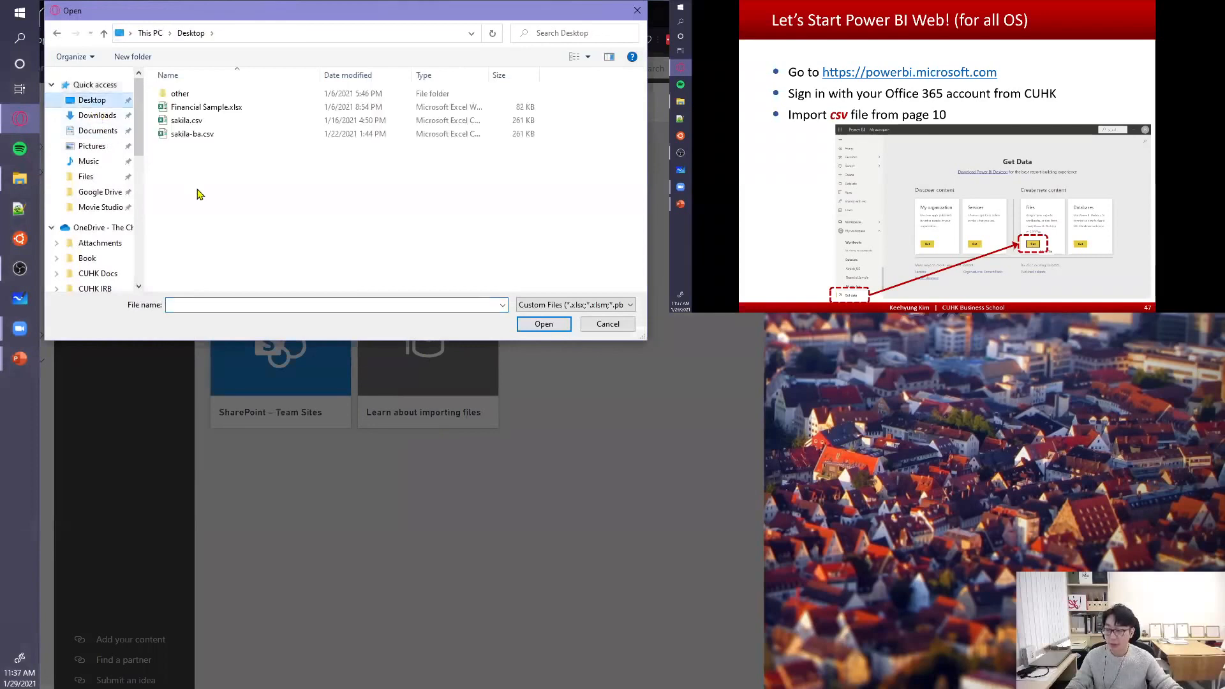
{"action": "left_click", "coordinate": [209, 108]}
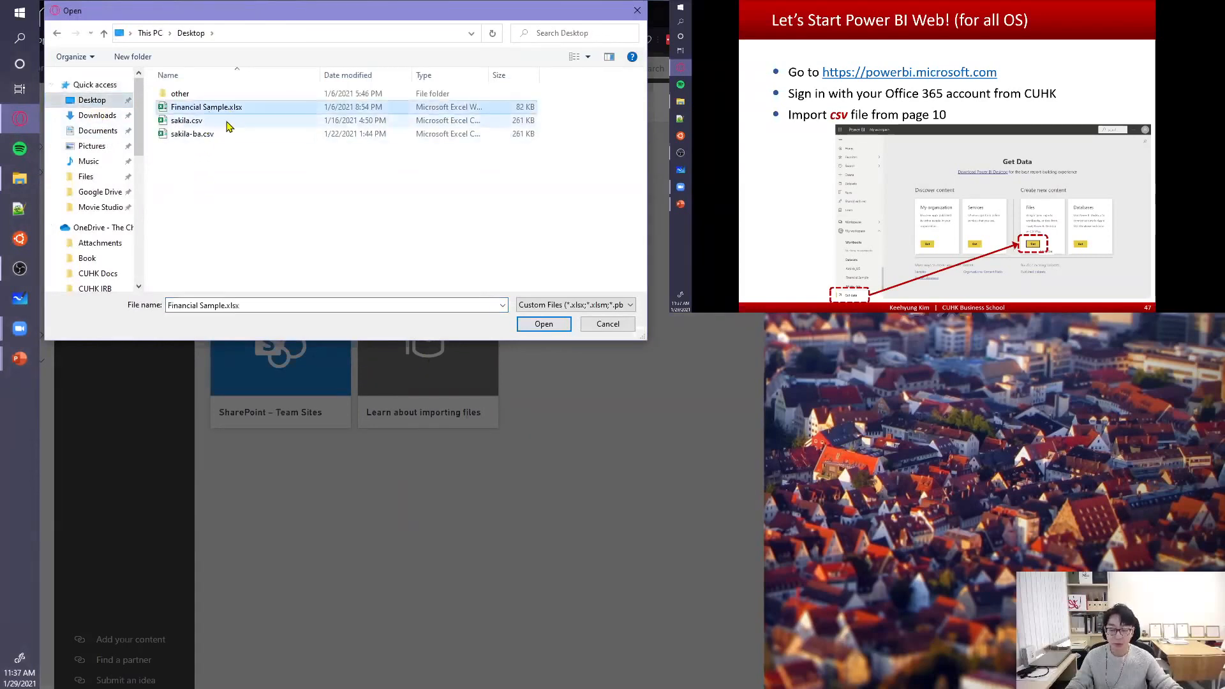
{"action": "left_click", "coordinate": [541, 326]}
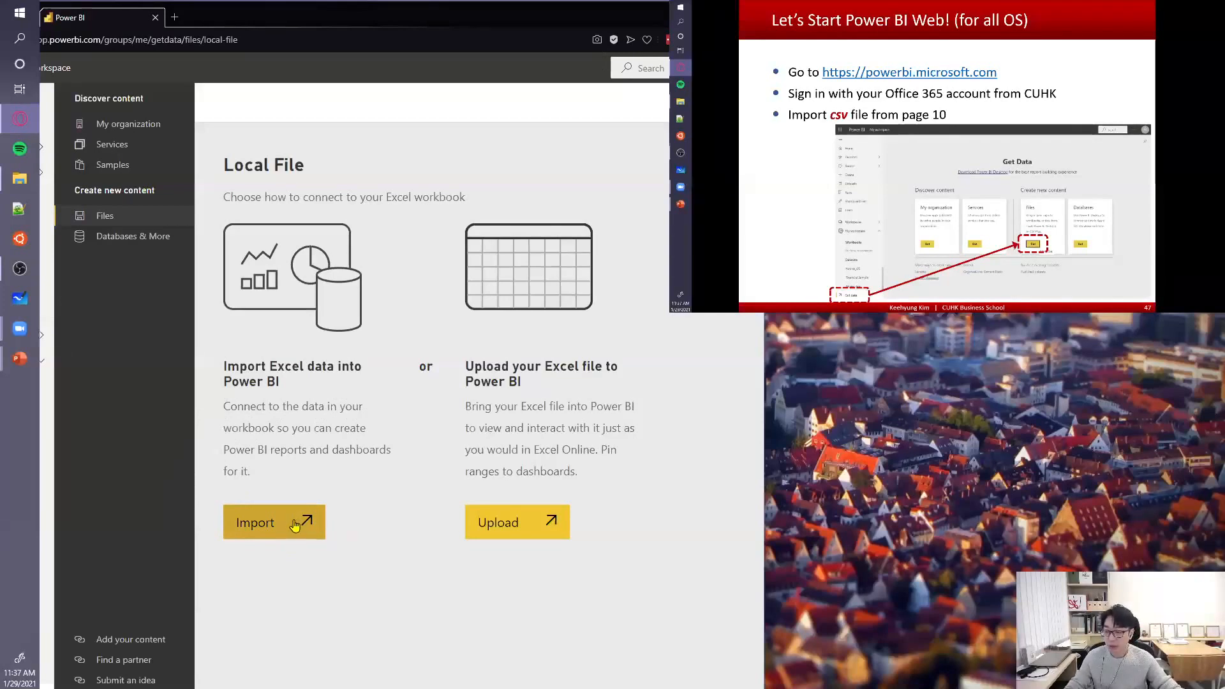
{"action": "left_click", "coordinate": [294, 524]}
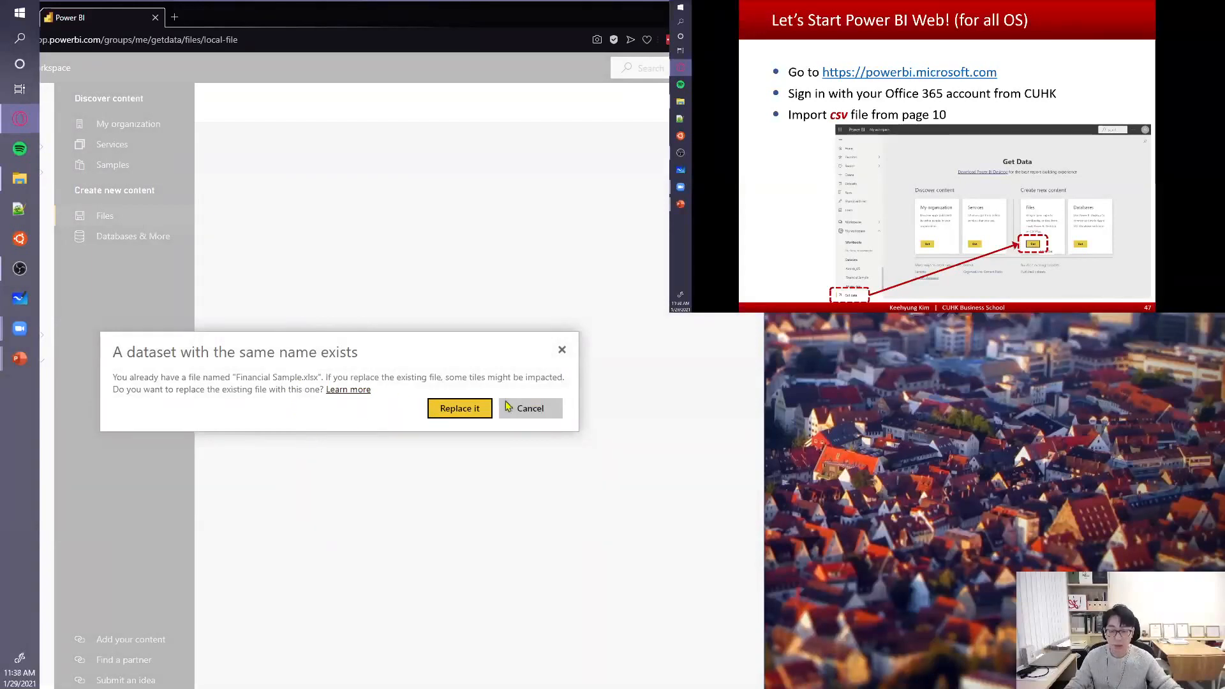
{"action": "left_click", "coordinate": [532, 421]}
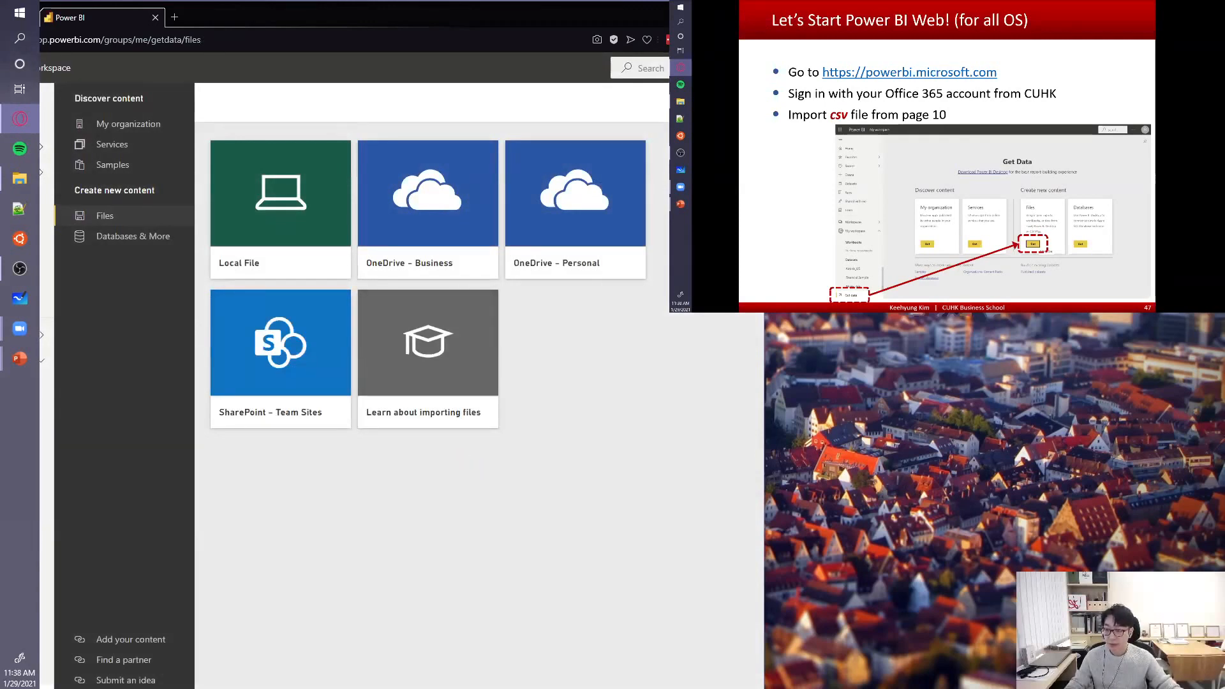
- Maximize the browser window showing the Get Data file sources
{"action": "left_click_drag", "start_coordinate": [450, 24], "coordinate": [630, 41]}
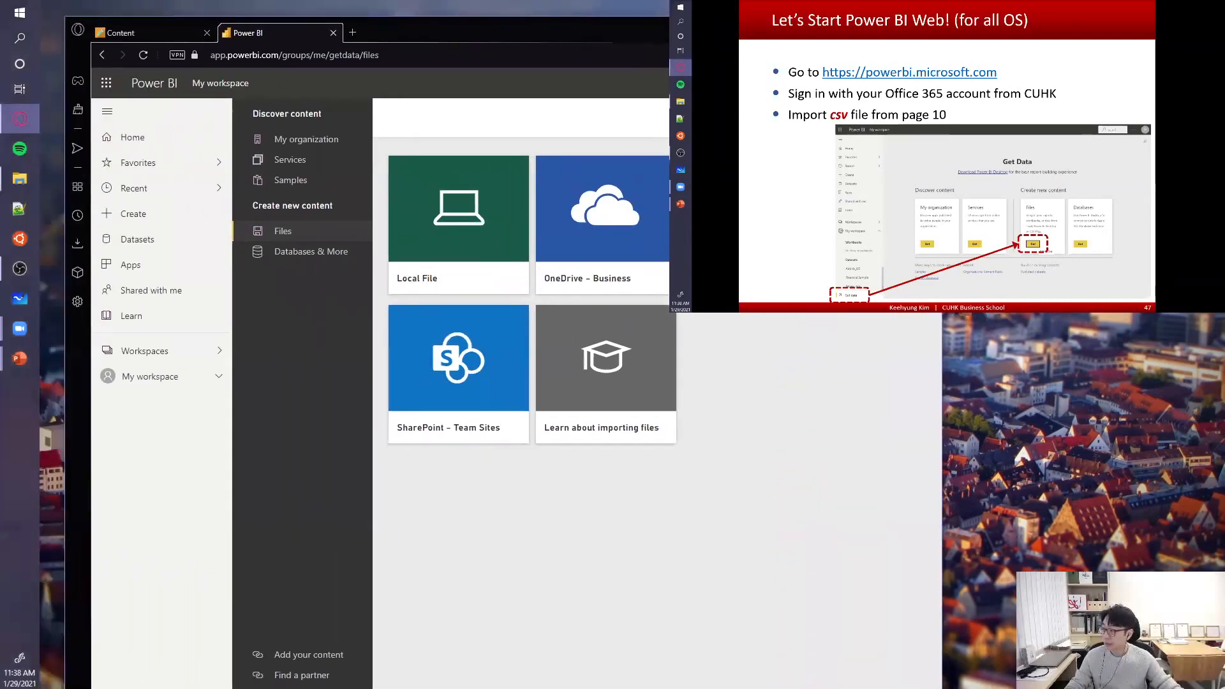
{"action": "key", "text": "super+Up"}
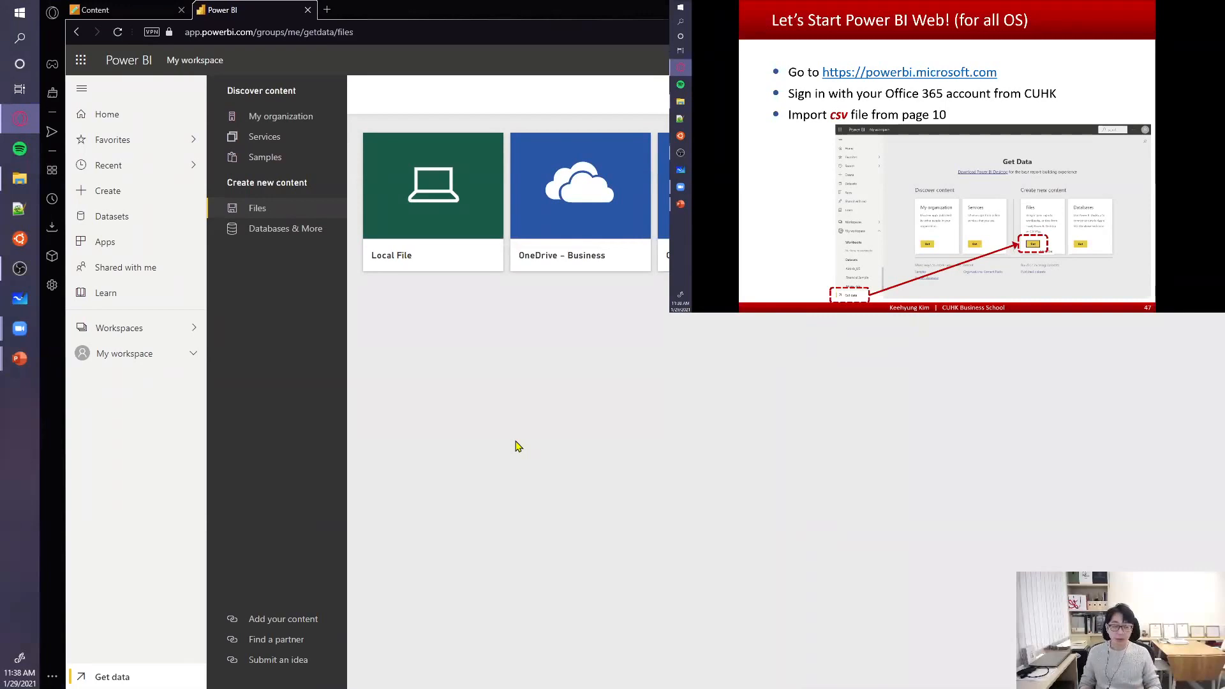
{"action": "key", "text": "ctrl"}
{"action": "key", "text": "ctrl"}
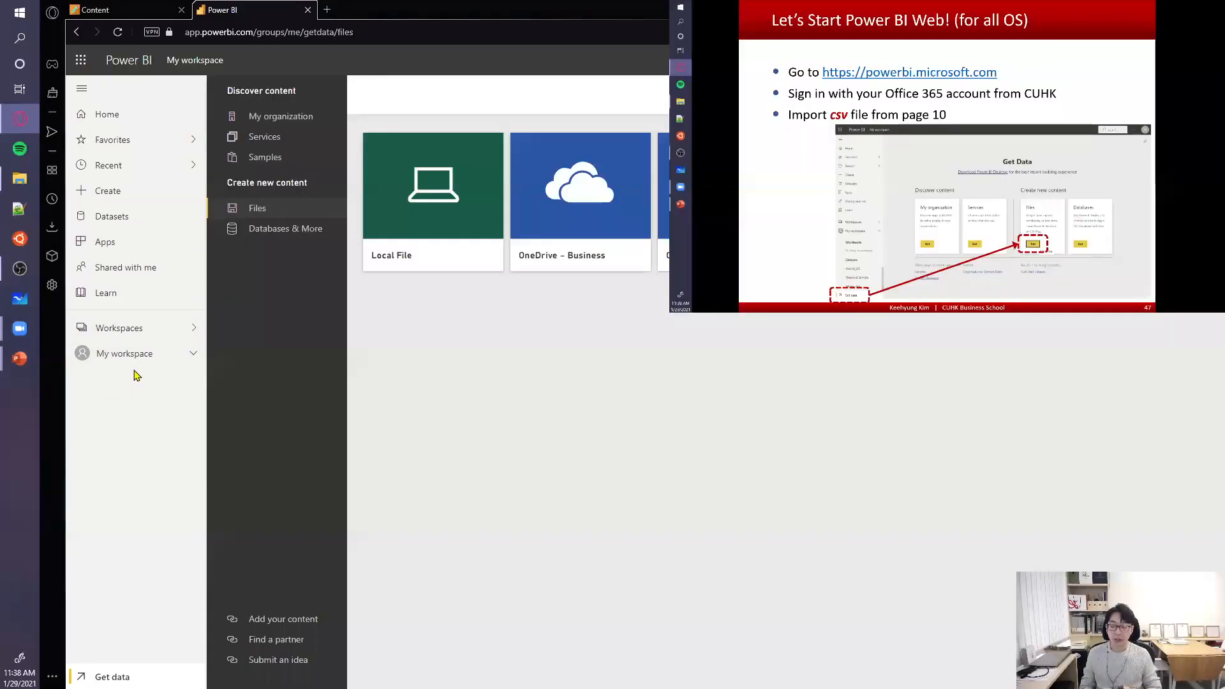
- Expand My workspace and open the Financial Sample dataset to start a blank report page
{"action": "left_click", "coordinate": [193, 354]}
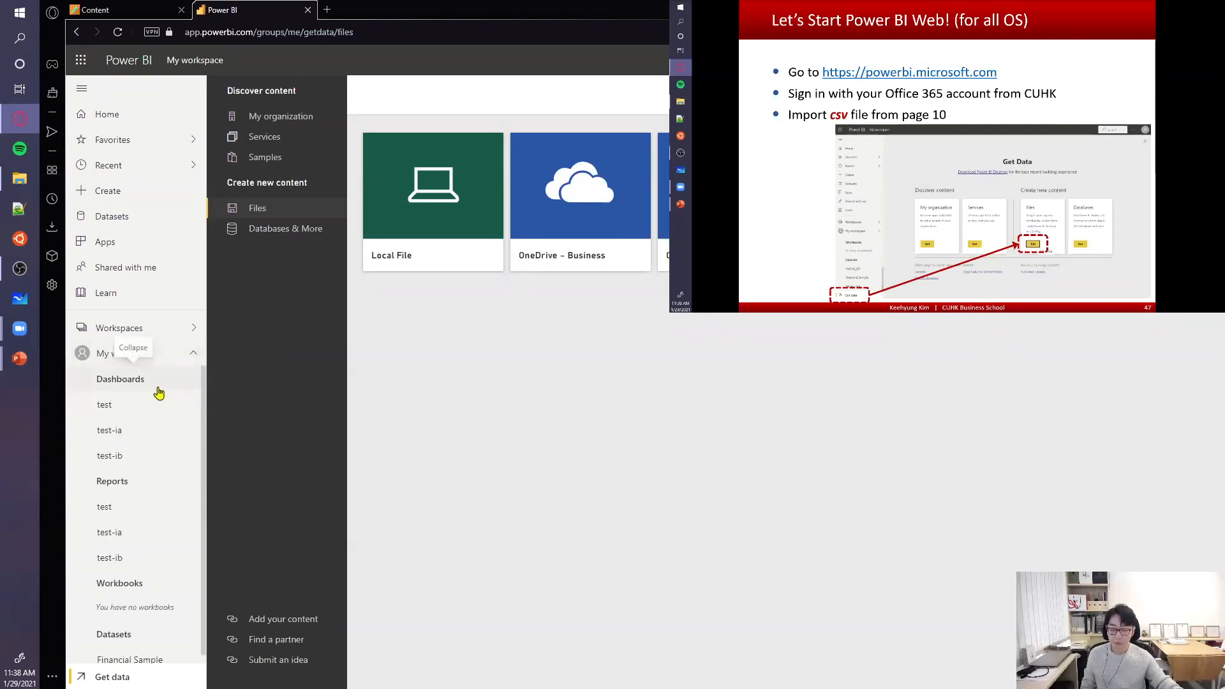
{"action": "scroll", "coordinate": [153, 408], "scroll_direction": "down", "scroll_amount": 1}
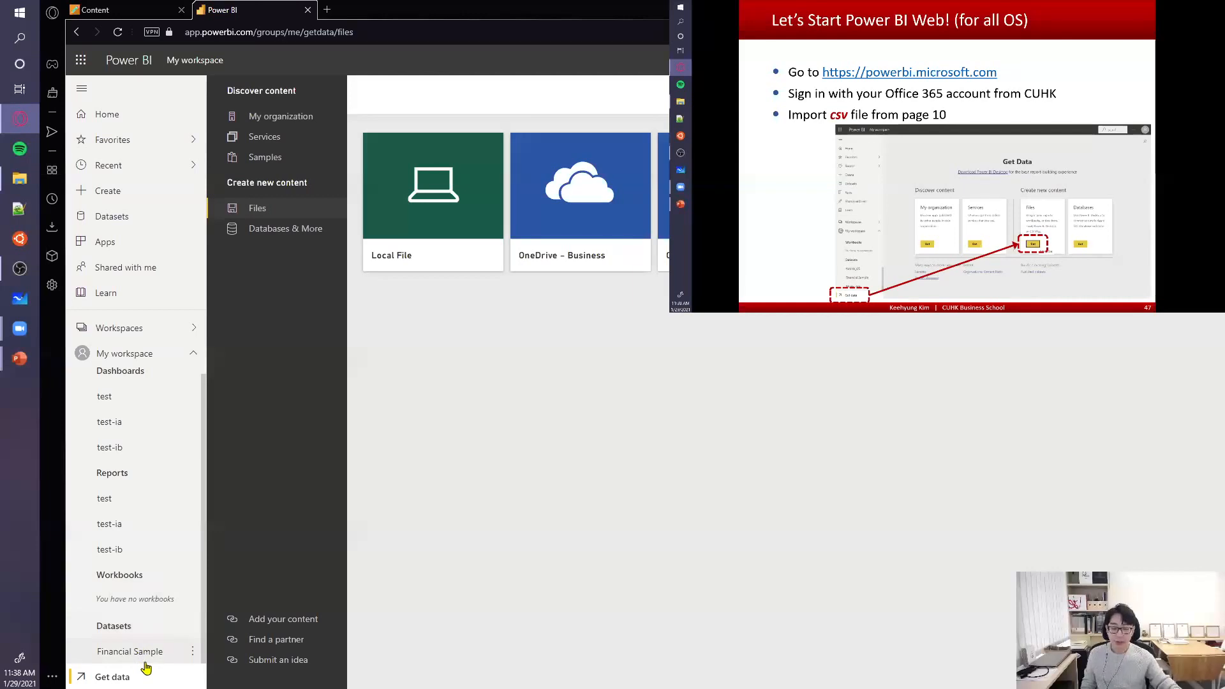
{"action": "key", "text": "ctrl"}
{"action": "key", "text": "ctrl"}
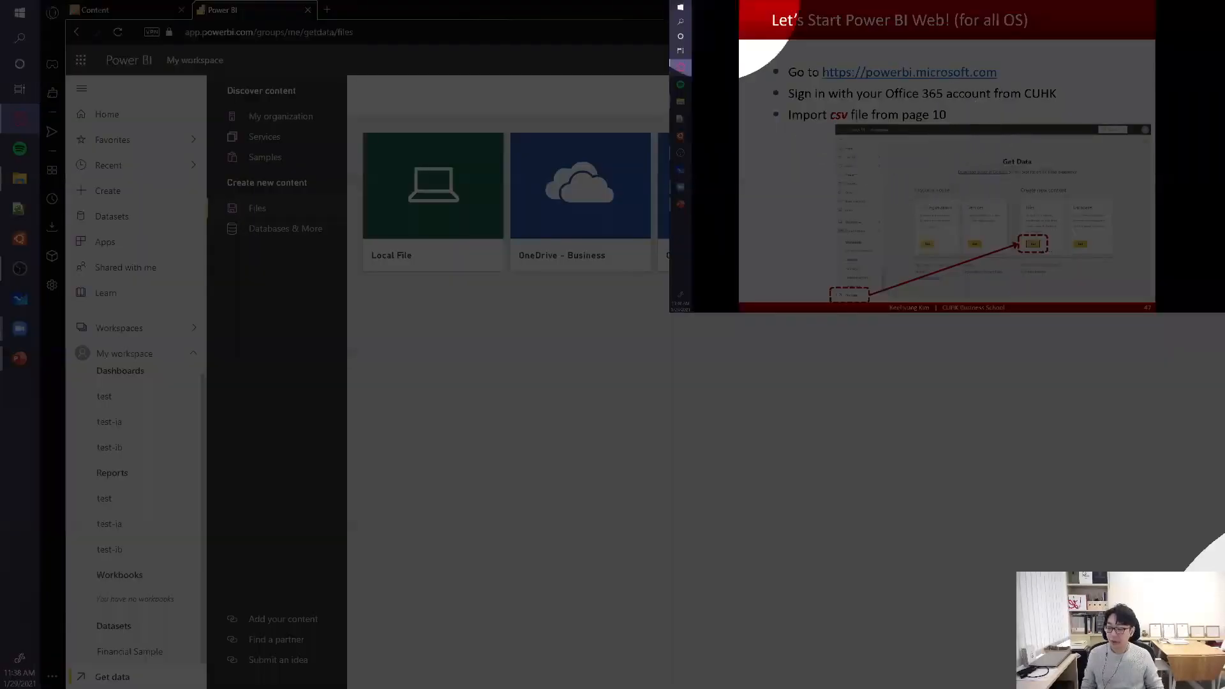
{"action": "key", "text": "ctrl"}
{"action": "left_click", "coordinate": [157, 657]}
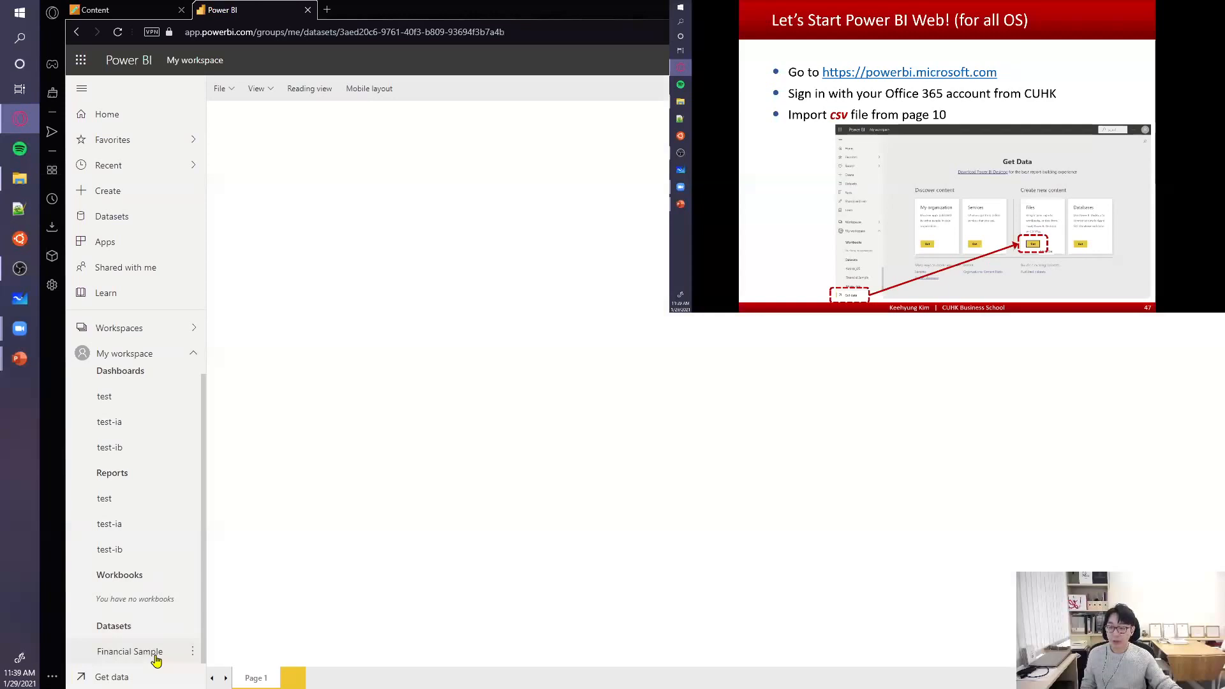
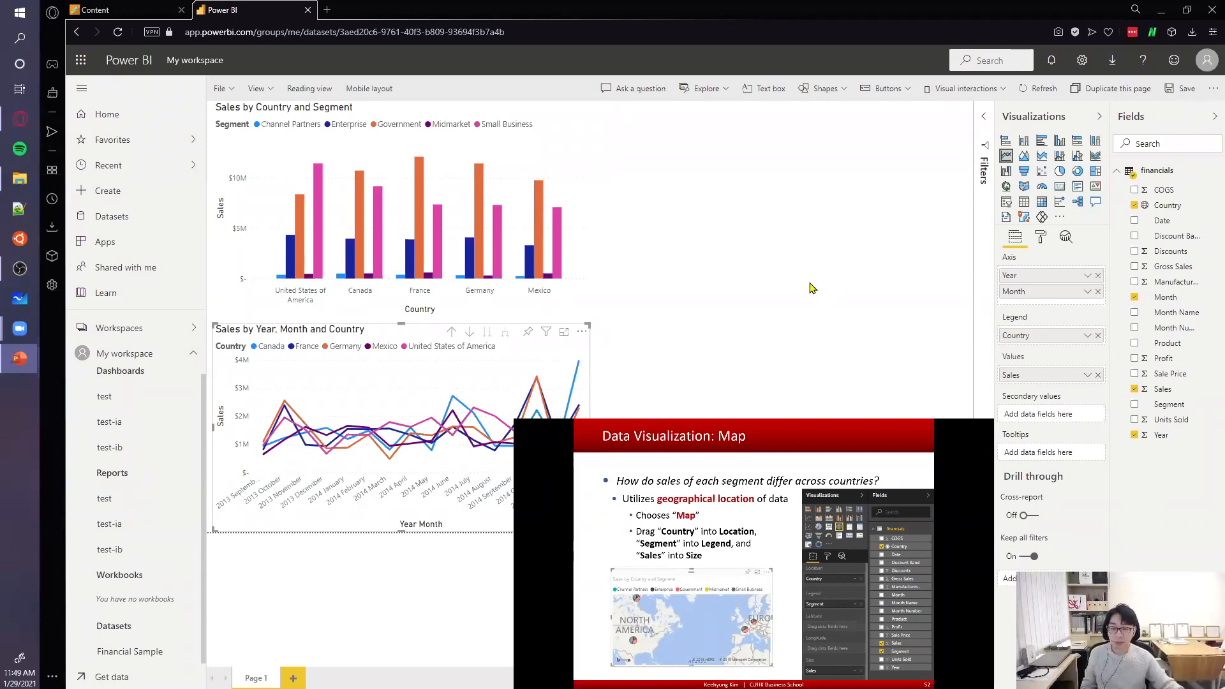
- Add a Map visual to the empty report area with Country as Location, Segment as Legend and Sales as Size
{"action": "left_click", "coordinate": [777, 296]}
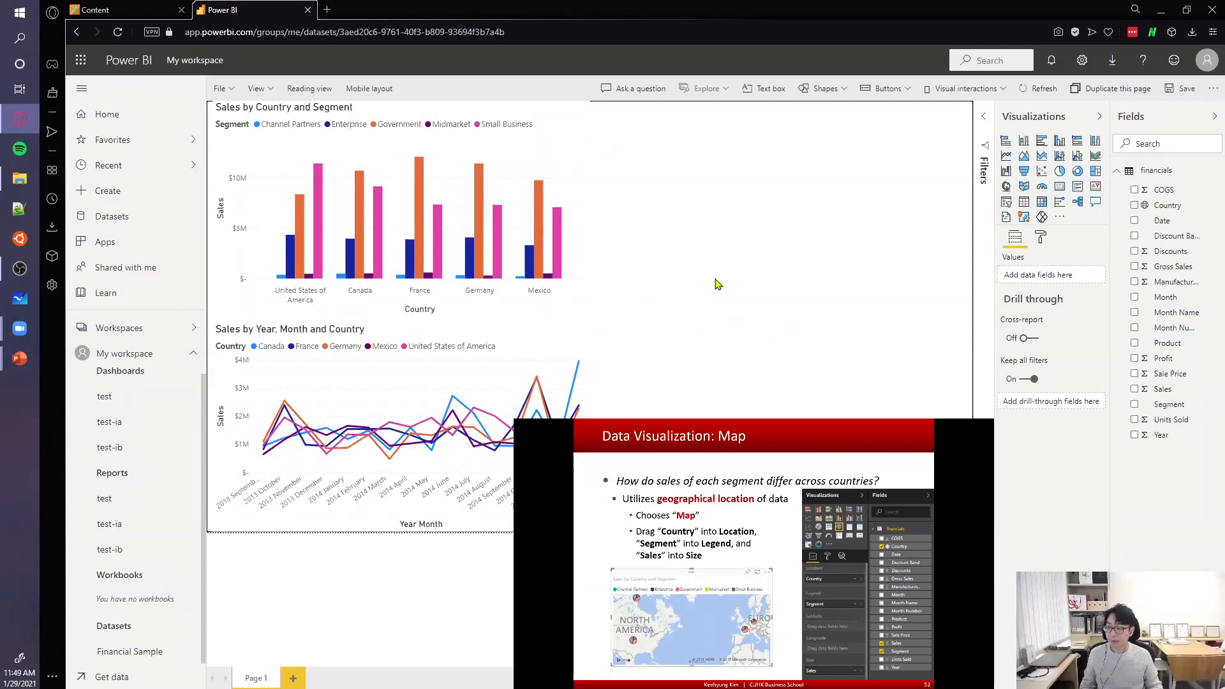
{"action": "key", "text": "ctrl"}
{"action": "key", "text": "ctrl"}
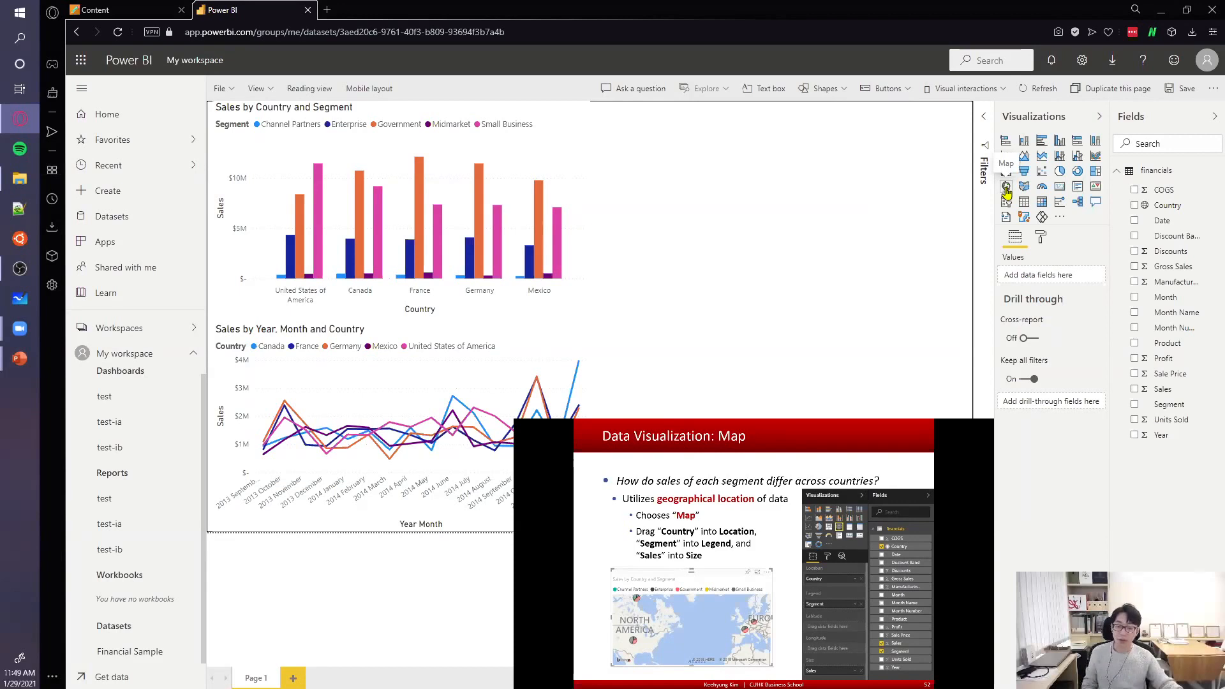
{"action": "left_click", "coordinate": [1006, 187]}
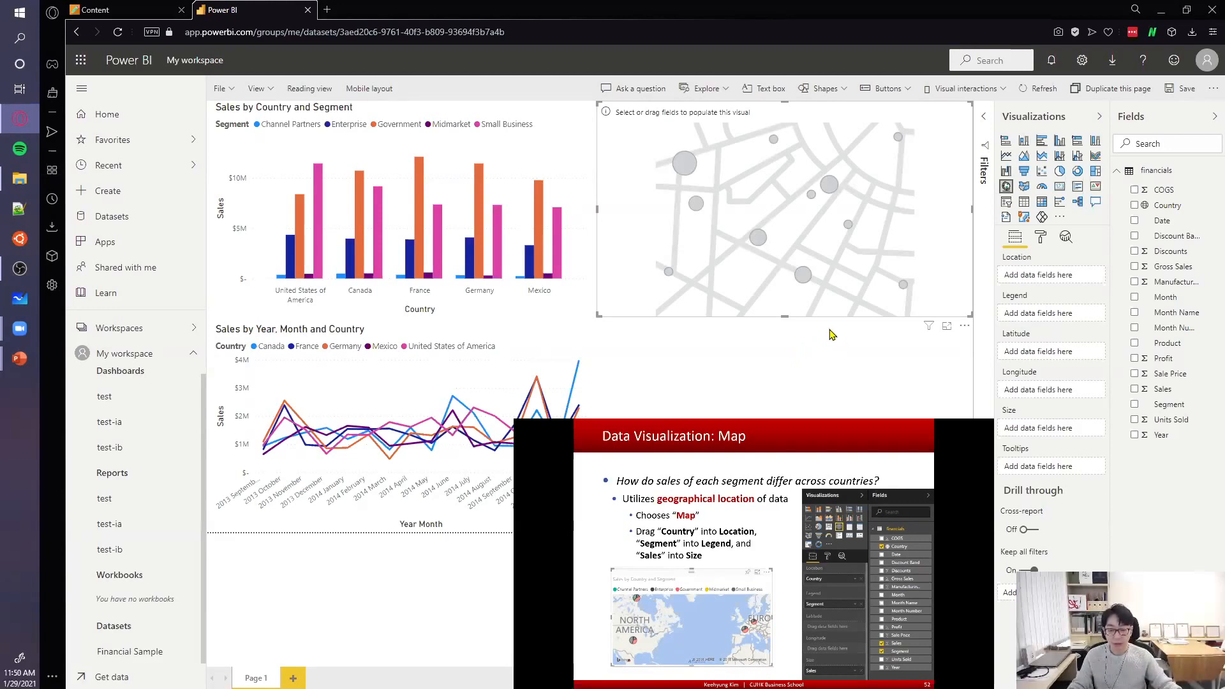
{"action": "left_click_drag", "start_coordinate": [1161, 207], "coordinate": [1027, 284]}
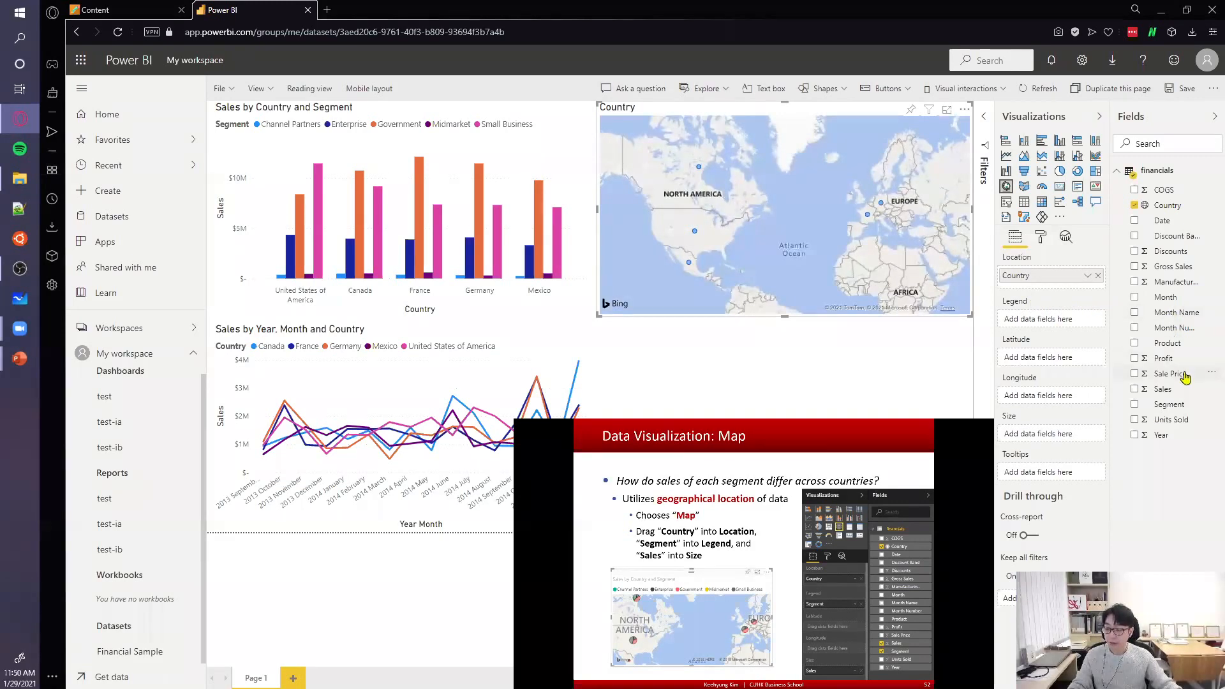
{"action": "left_click_drag", "start_coordinate": [1179, 406], "coordinate": [1074, 326]}
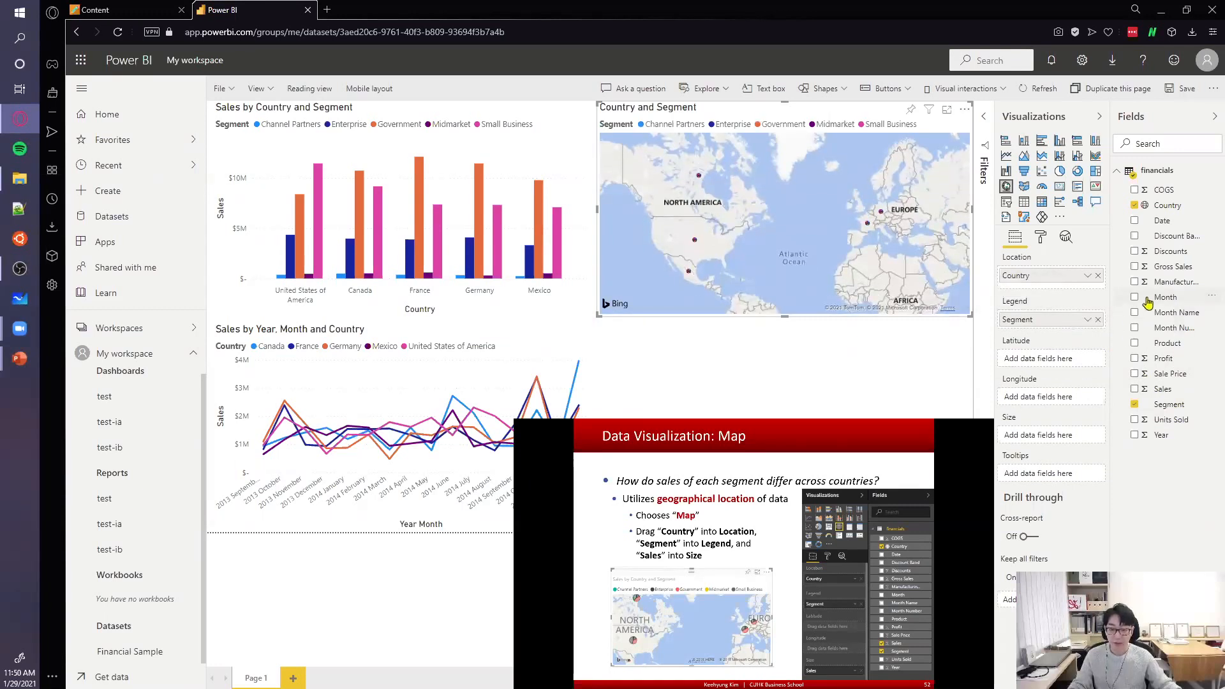
{"action": "left_click_drag", "start_coordinate": [1160, 389], "coordinate": [1062, 434]}
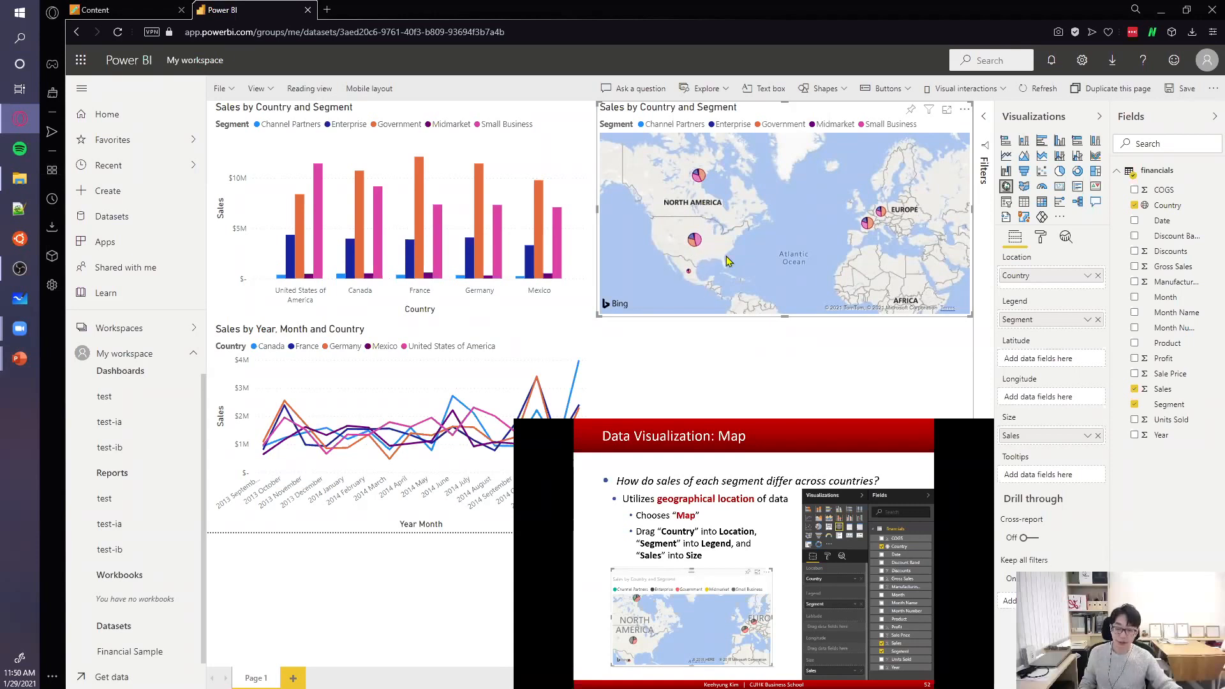
- Examine the map's sales bubbles up close over the United States and Mexico, and over France and Germany
{"action": "scroll", "coordinate": [693, 261], "scroll_direction": "up", "scroll_amount": 3}
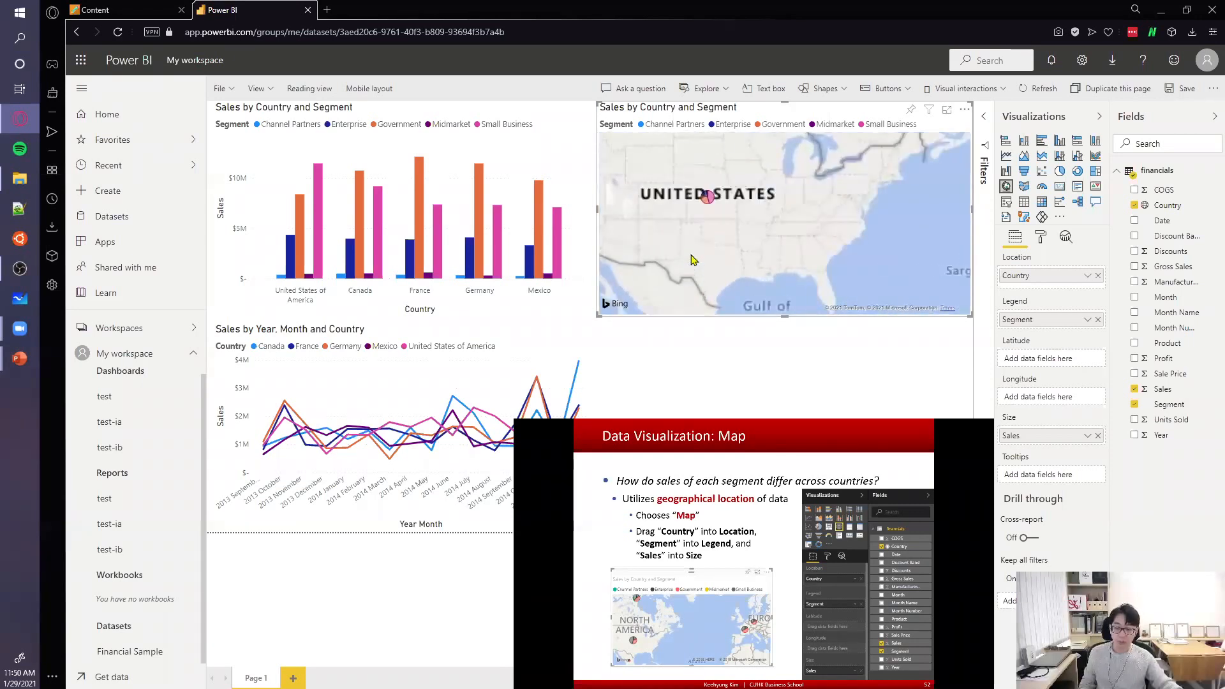
{"action": "left_click_drag", "start_coordinate": [695, 260], "coordinate": [738, 209]}
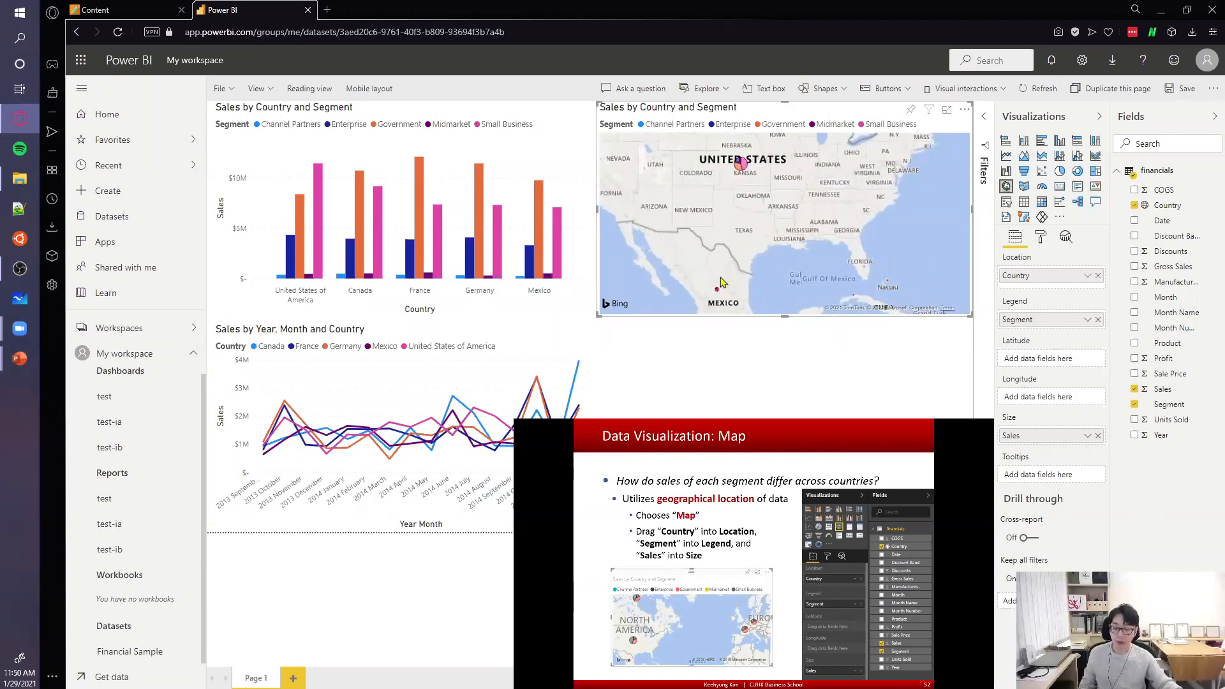
{"action": "scroll", "coordinate": [802, 254], "scroll_direction": "down", "scroll_amount": 3}
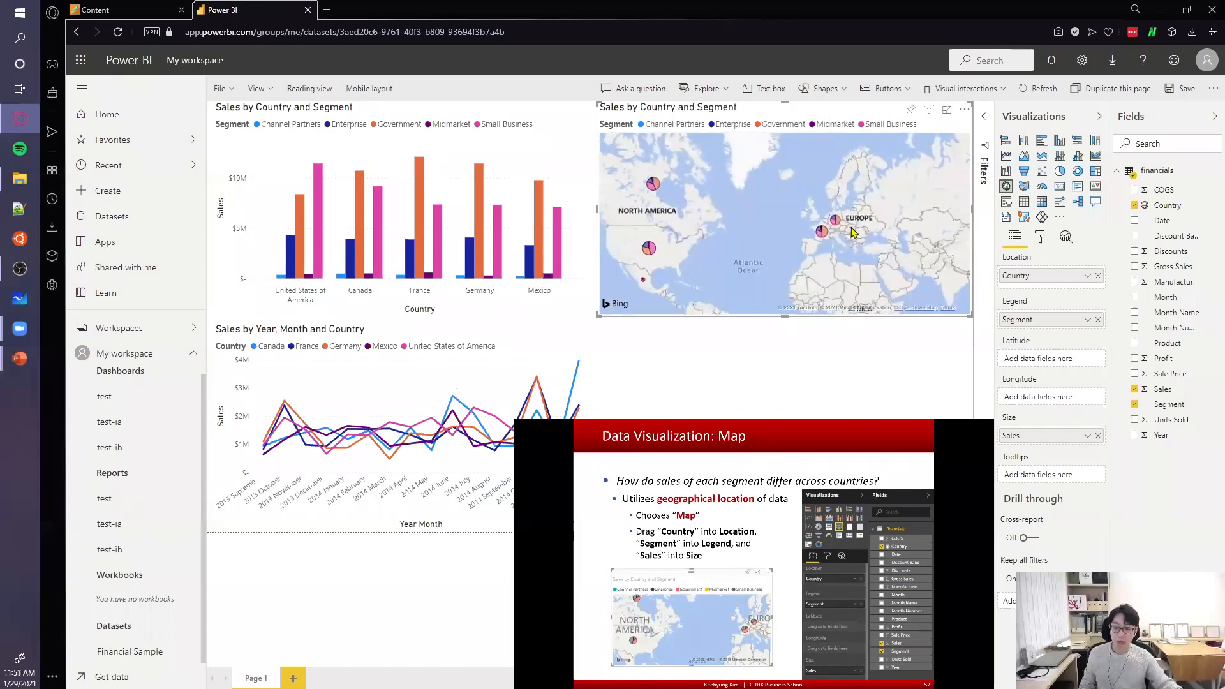
{"action": "scroll", "coordinate": [853, 232], "scroll_direction": "up", "scroll_amount": 3}
{"action": "scroll", "coordinate": [772, 233], "scroll_direction": "up", "scroll_amount": 5}
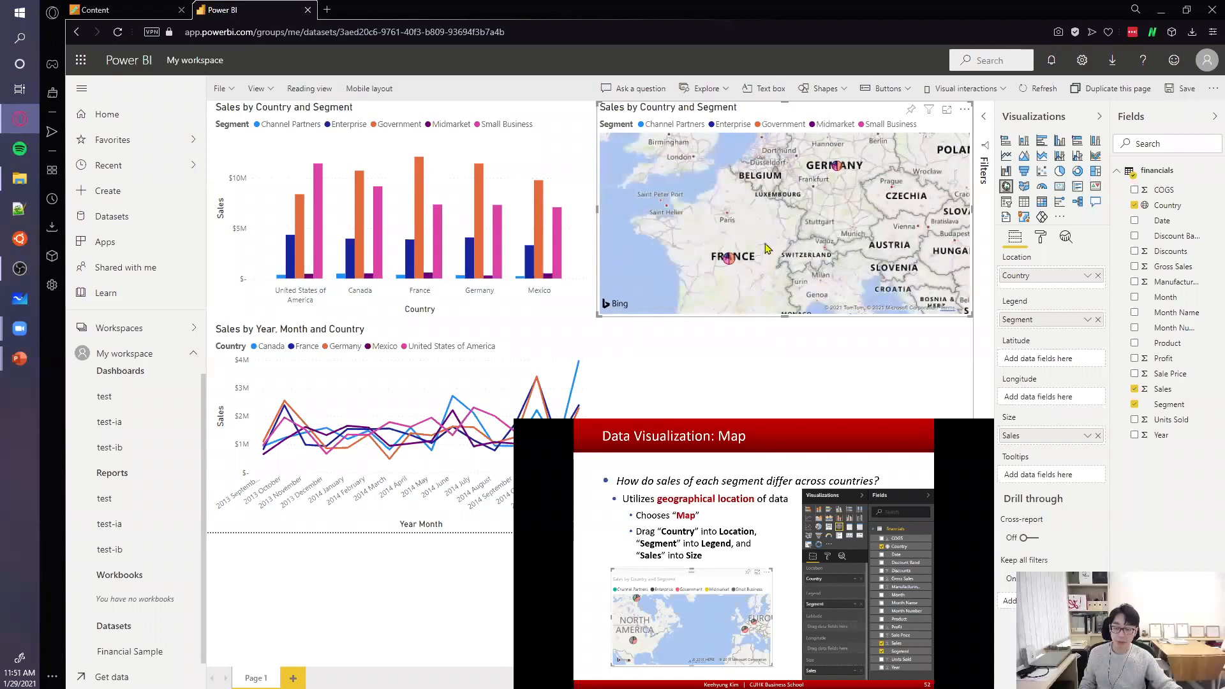
{"action": "scroll", "coordinate": [740, 266], "scroll_direction": "down", "scroll_amount": 3}
{"action": "left_click_drag", "start_coordinate": [715, 273], "coordinate": [750, 261]}
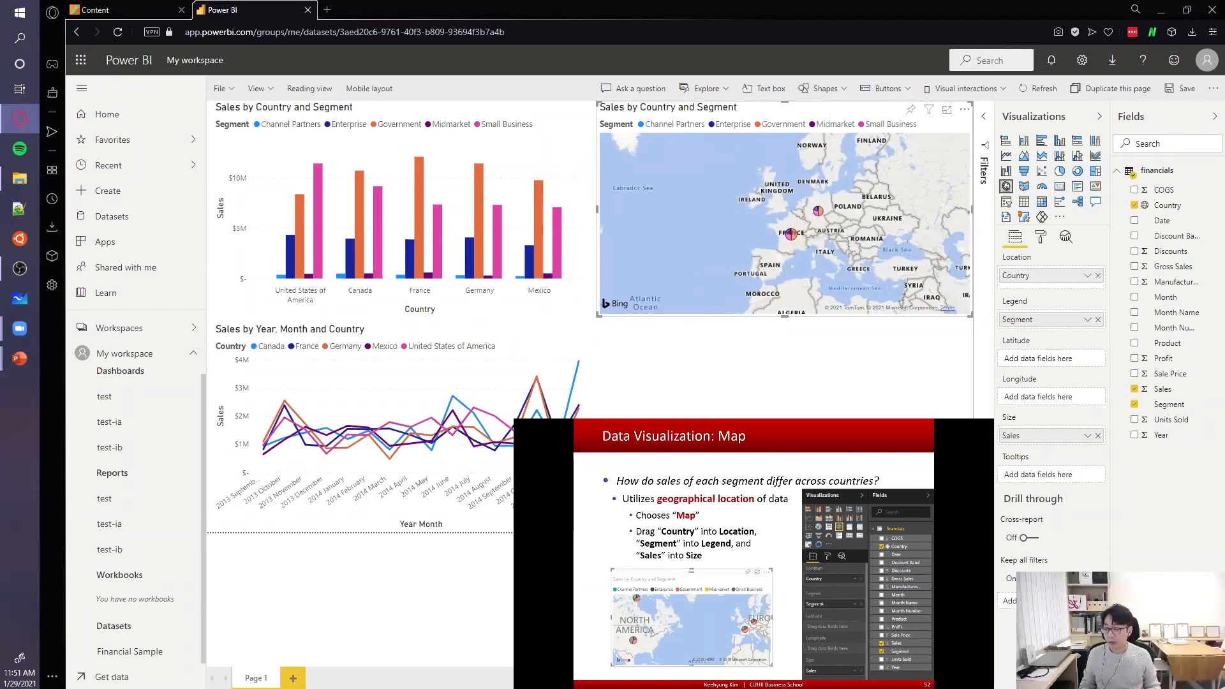
{"action": "key", "text": "ctrl"}
{"action": "key", "text": "ctrl"}
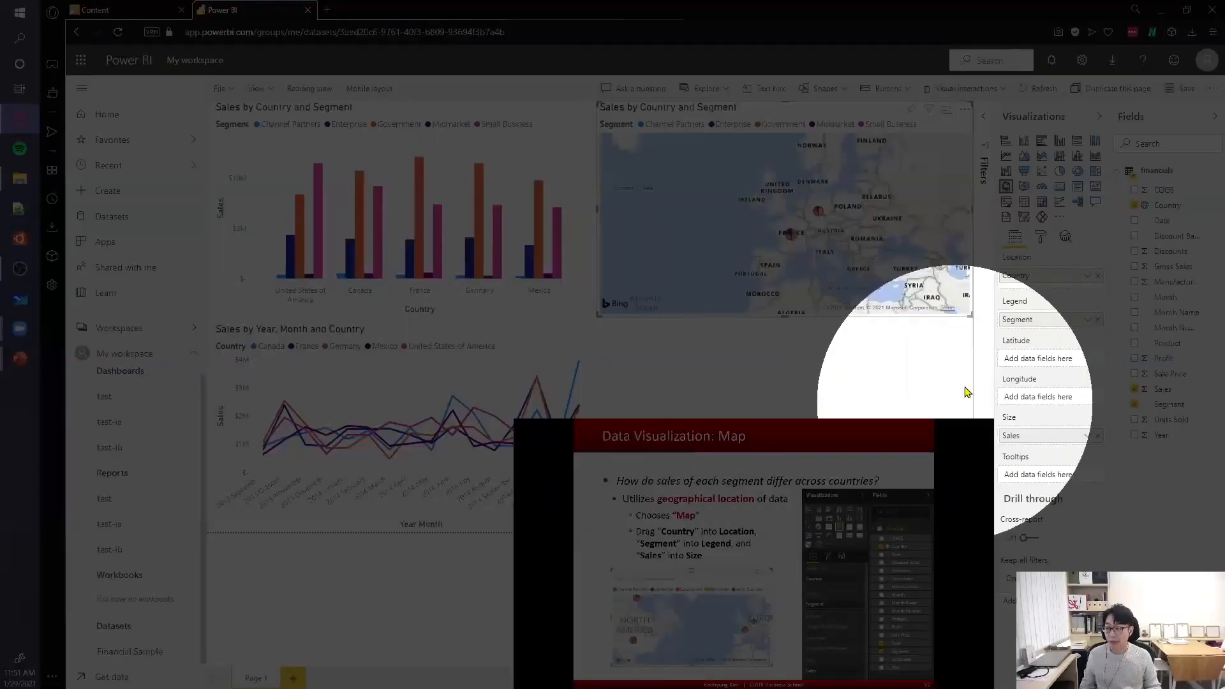
{"action": "key", "text": "ctrl"}
{"action": "key", "text": "ctrl"}
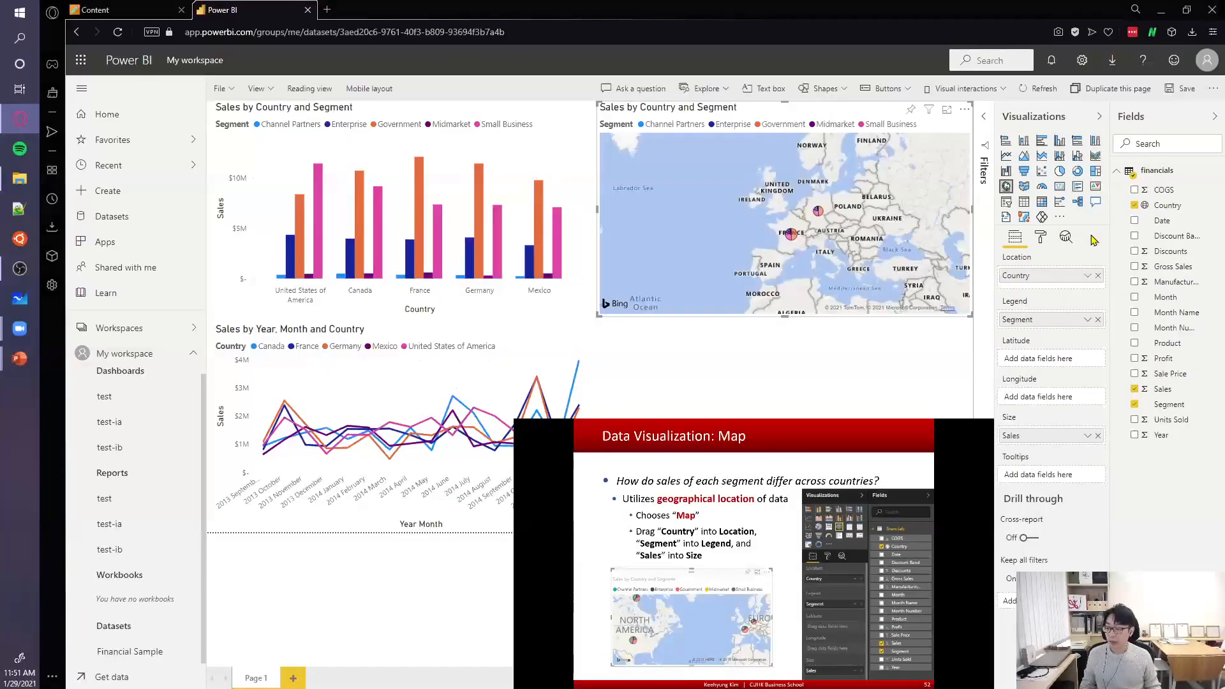
{"action": "key", "text": "ctrl"}
{"action": "key", "text": "ctrl"}
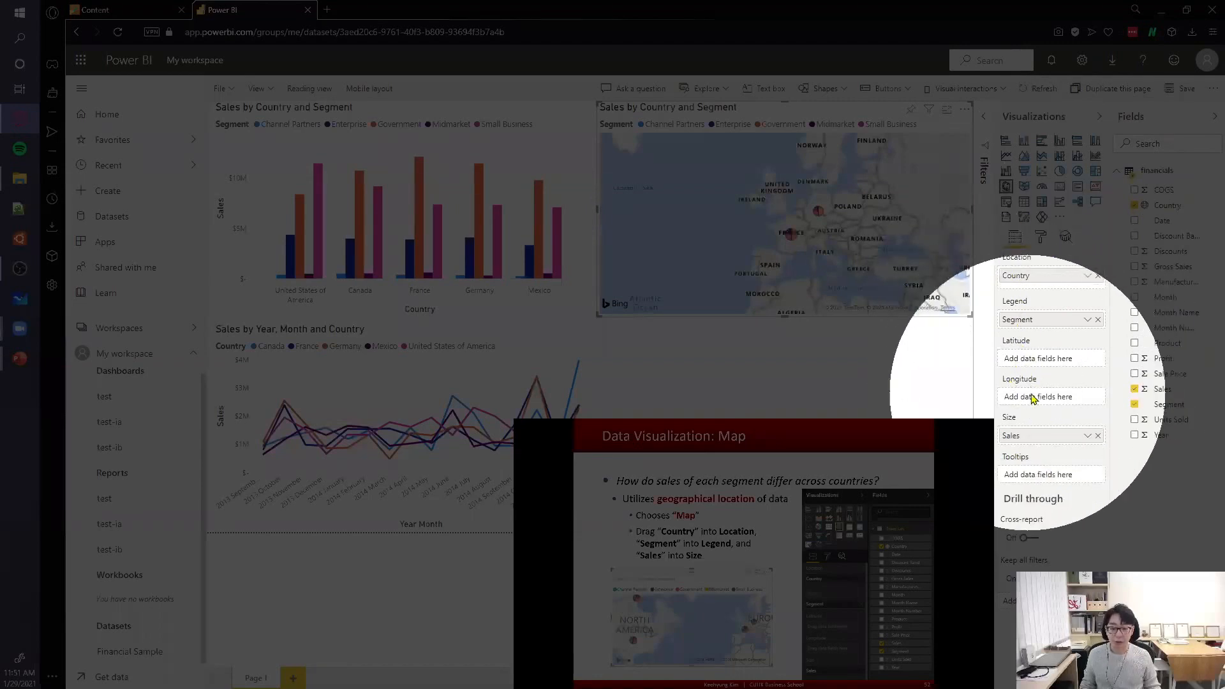
{"action": "key", "text": "ctrl"}
{"action": "key", "text": "ctrl"}
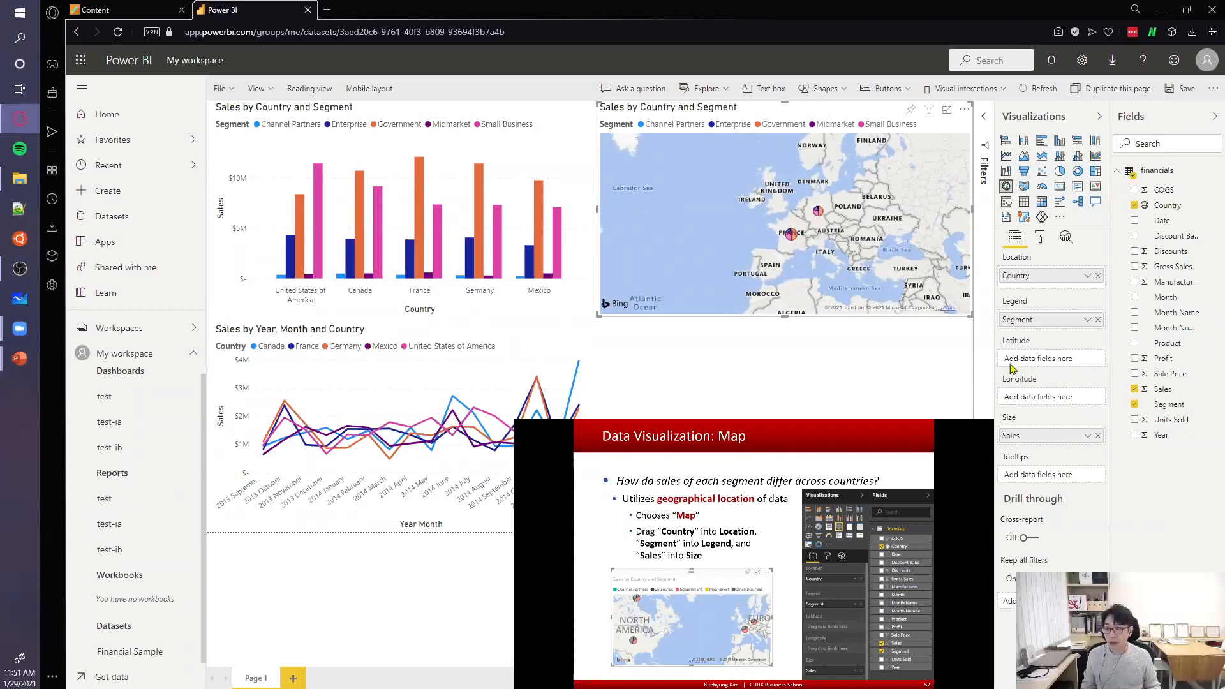
{"action": "key", "text": "ctrl"}
{"action": "key", "text": "ctrl"}
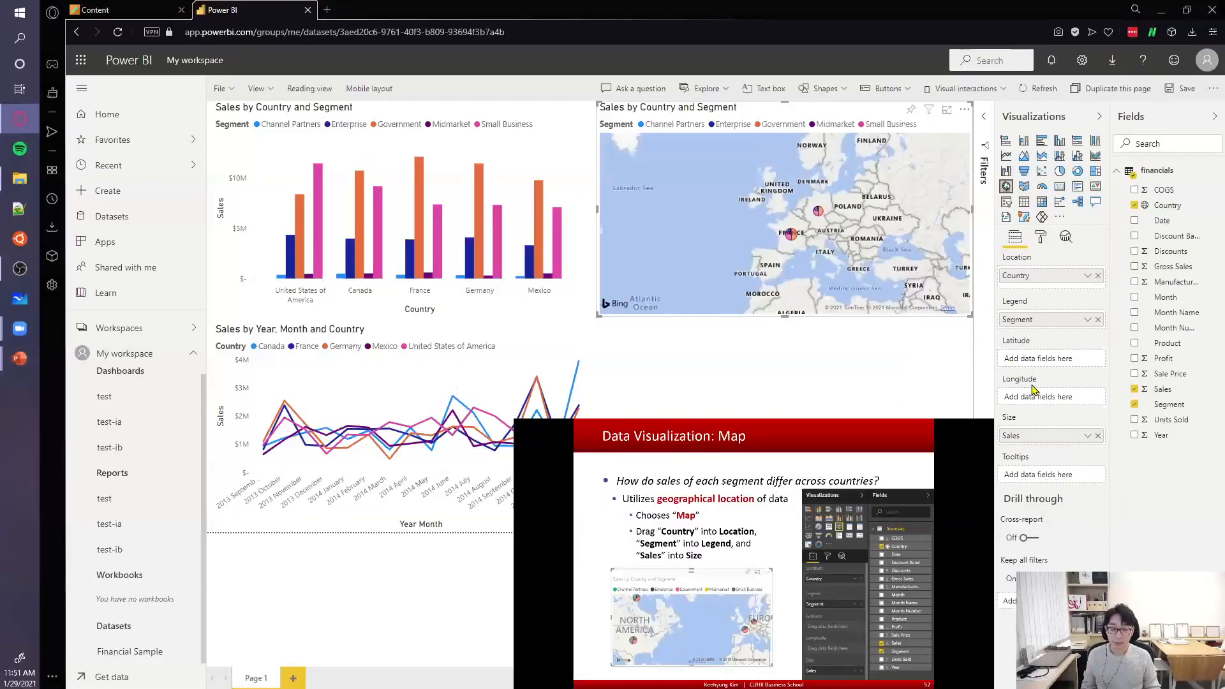
{"action": "key", "text": "ctrl"}
{"action": "key", "text": "ctrl"}
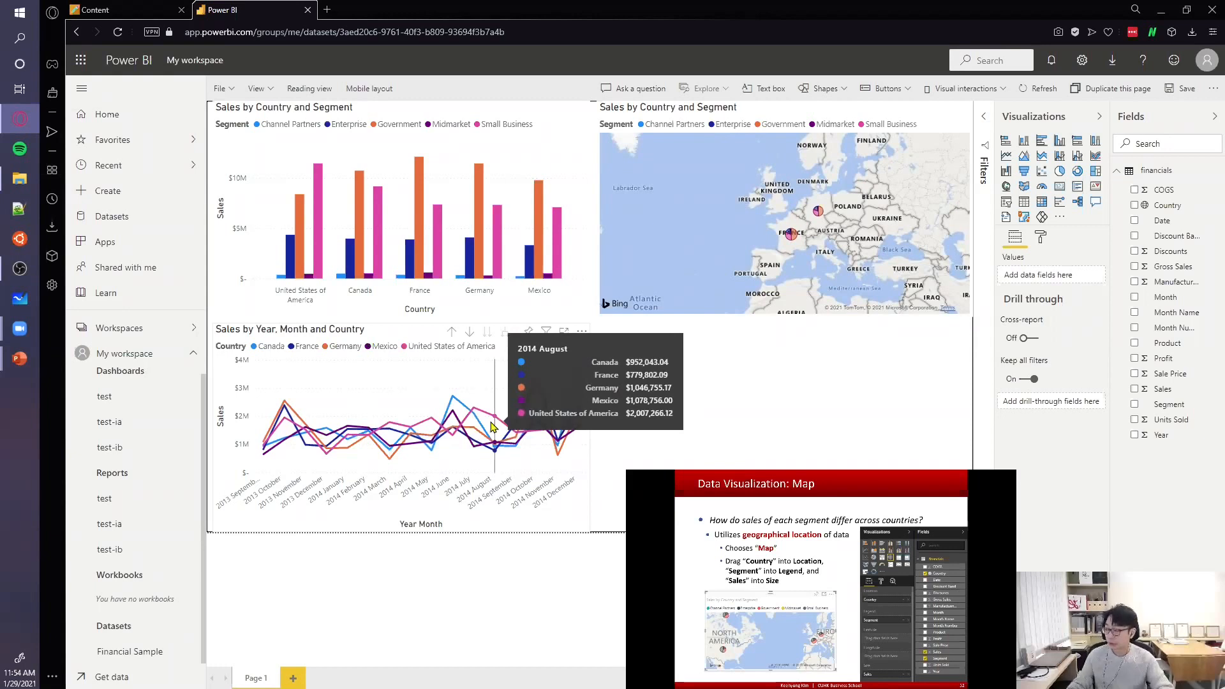
{"action": "key", "text": "ctrl"}
{"action": "key", "text": "ctrl"}
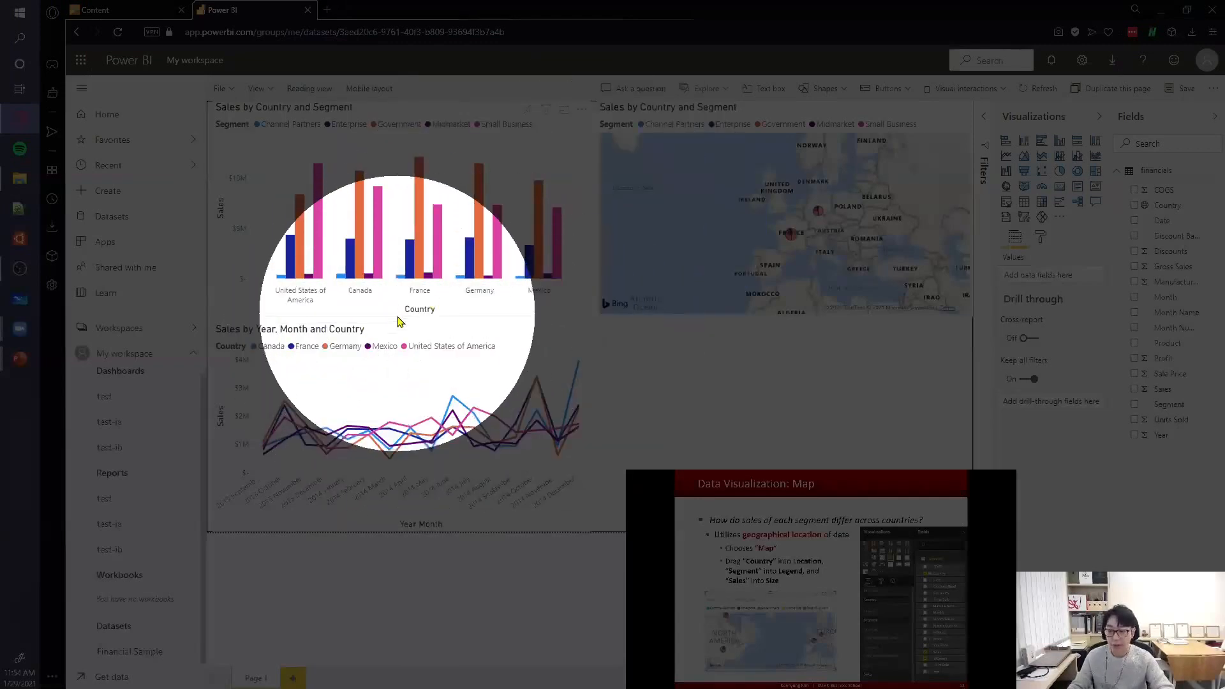
{"action": "key", "text": "ctrl"}
- Add a constant analytics line with value 2000000 to the Sales by Year, Month and Country line chart
{"action": "left_click", "coordinate": [394, 338]}
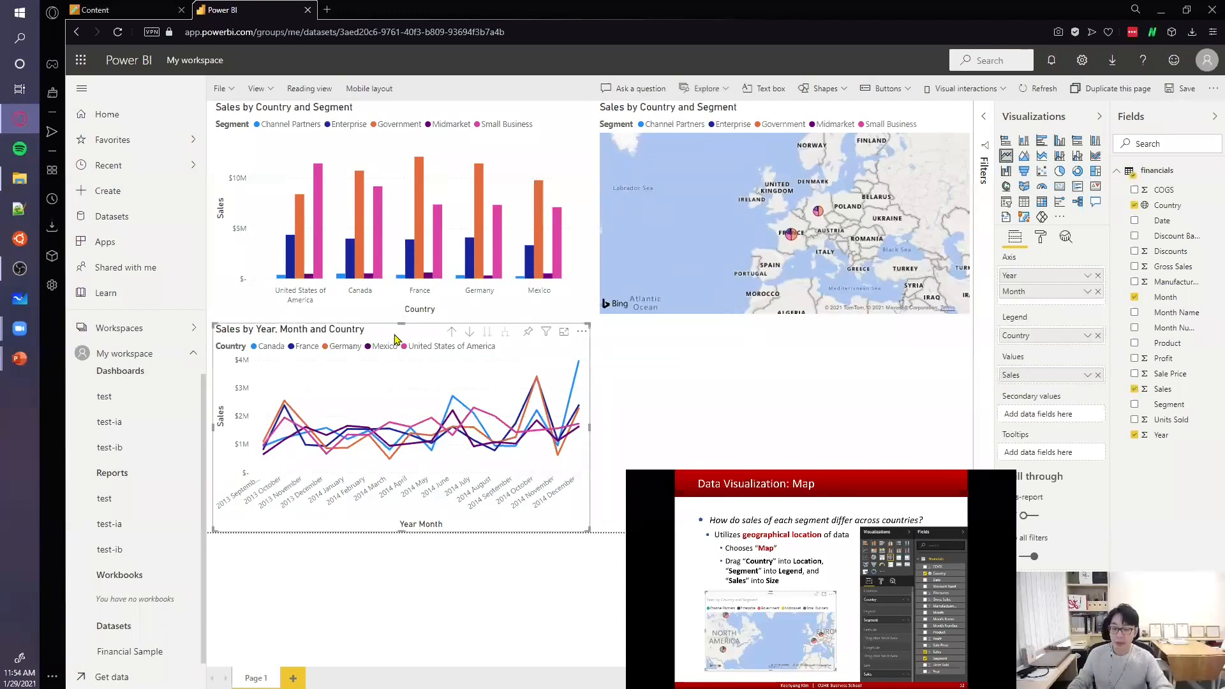
{"action": "key", "text": "ctrl"}
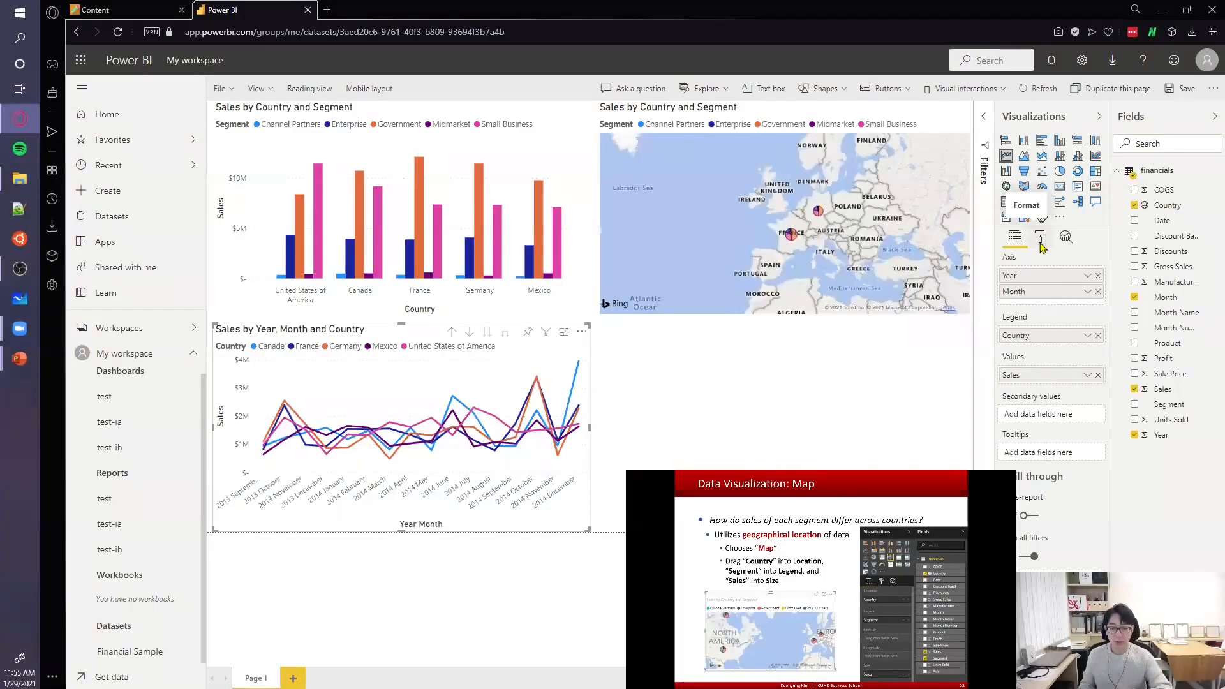
{"action": "left_click", "coordinate": [1040, 244]}
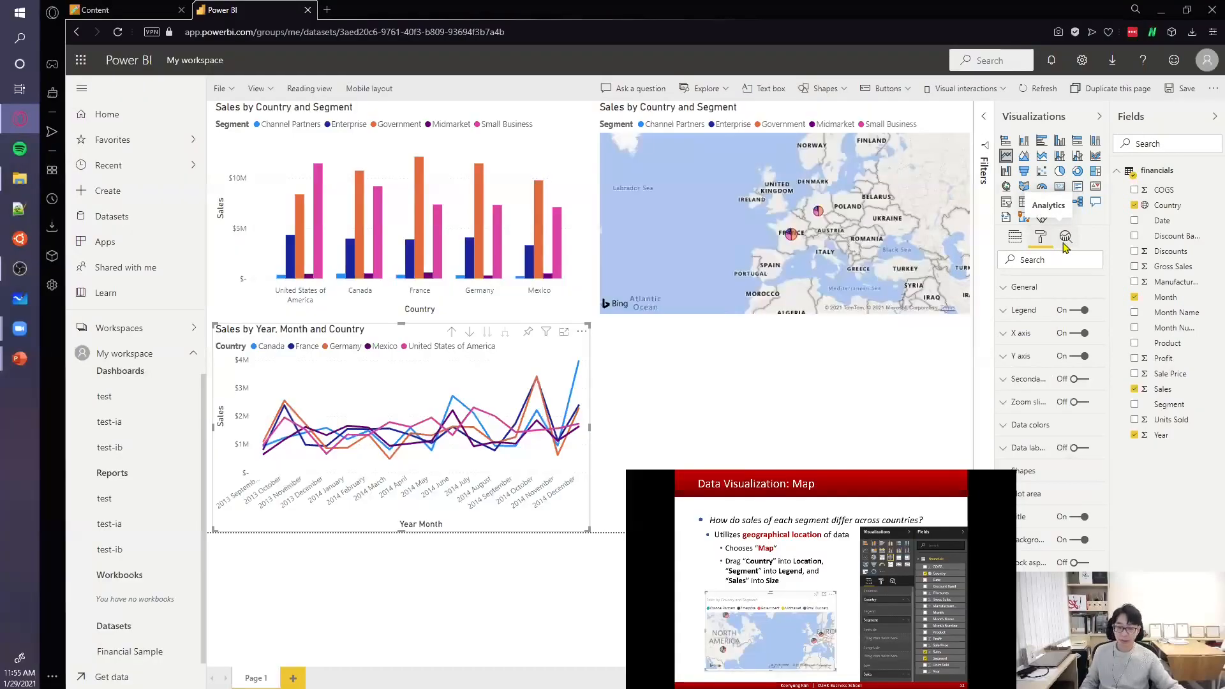
{"action": "left_click", "coordinate": [1065, 242]}
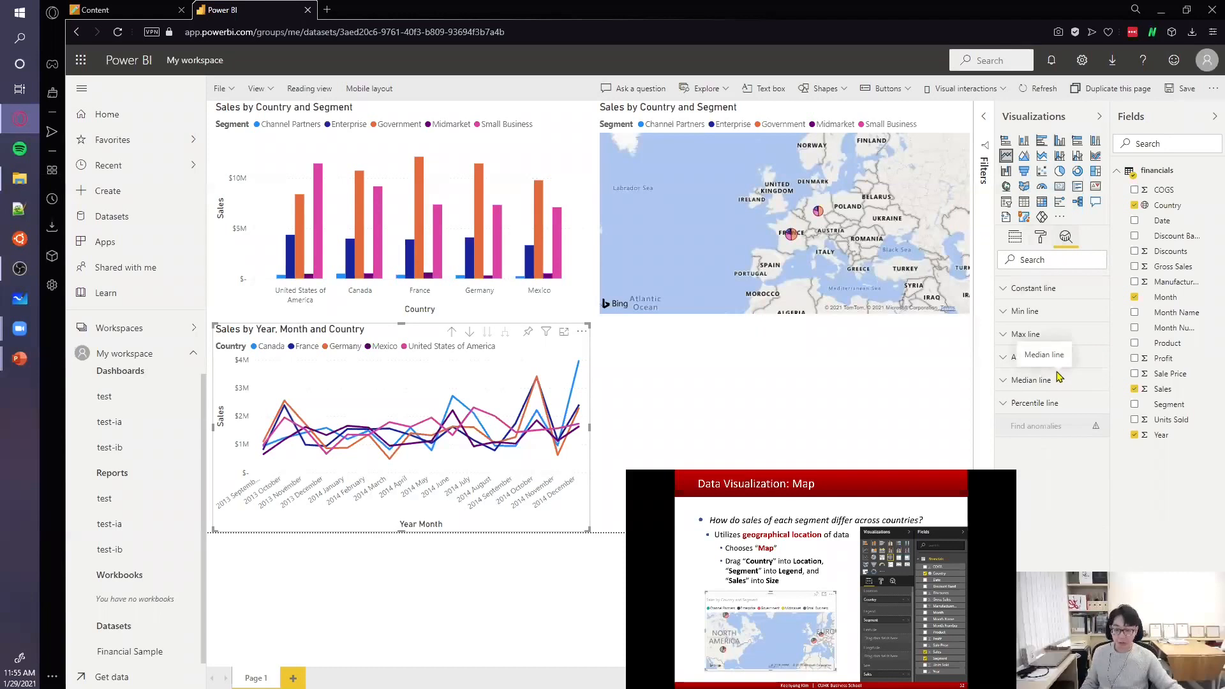
{"action": "left_click", "coordinate": [1006, 291]}
{"action": "left_click", "coordinate": [1028, 318]}
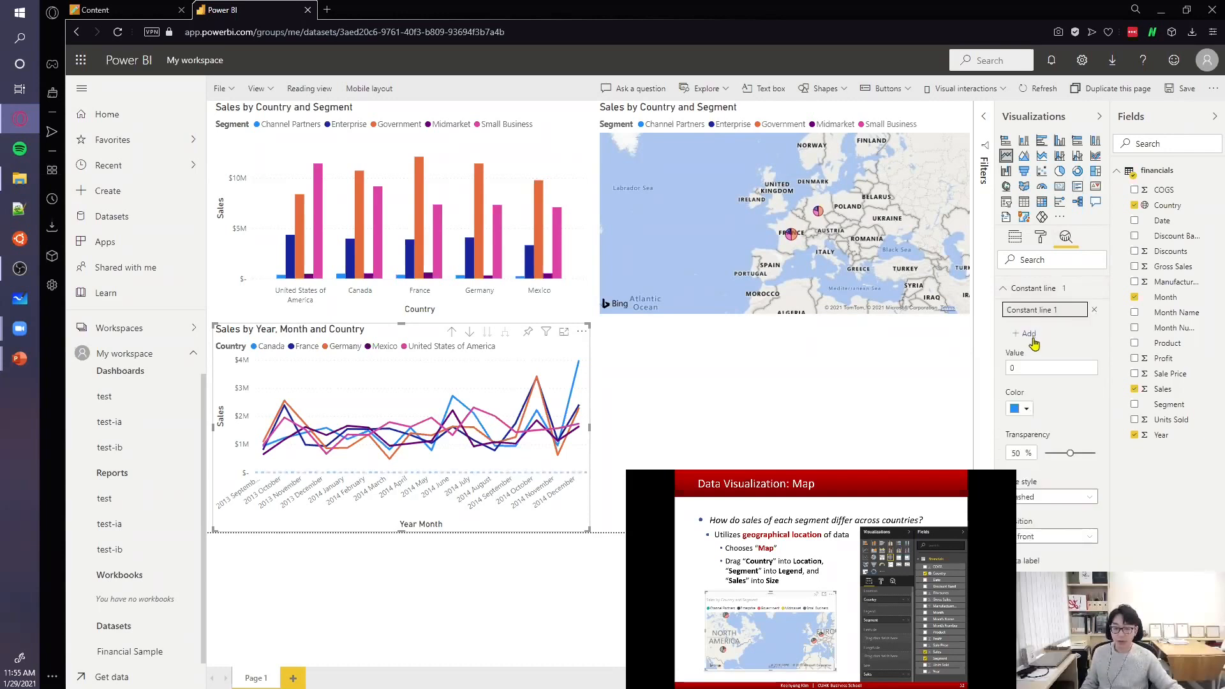
{"action": "left_click", "coordinate": [1051, 368]}
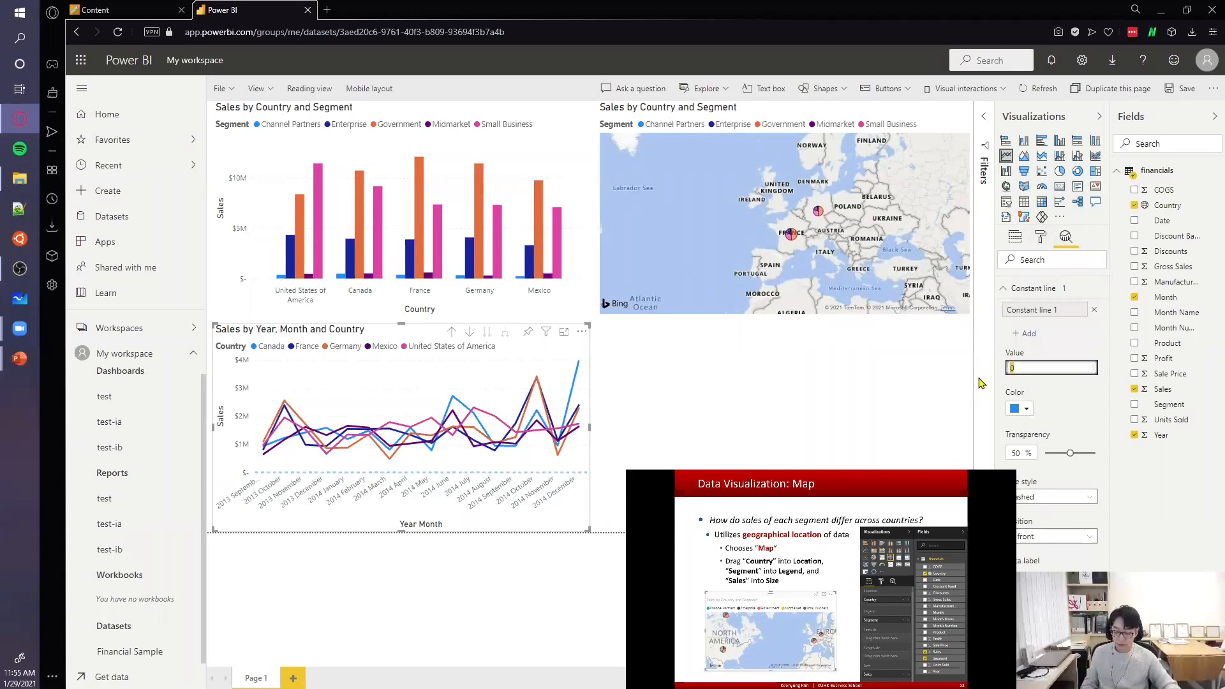
{"action": "type", "text": "200000"}
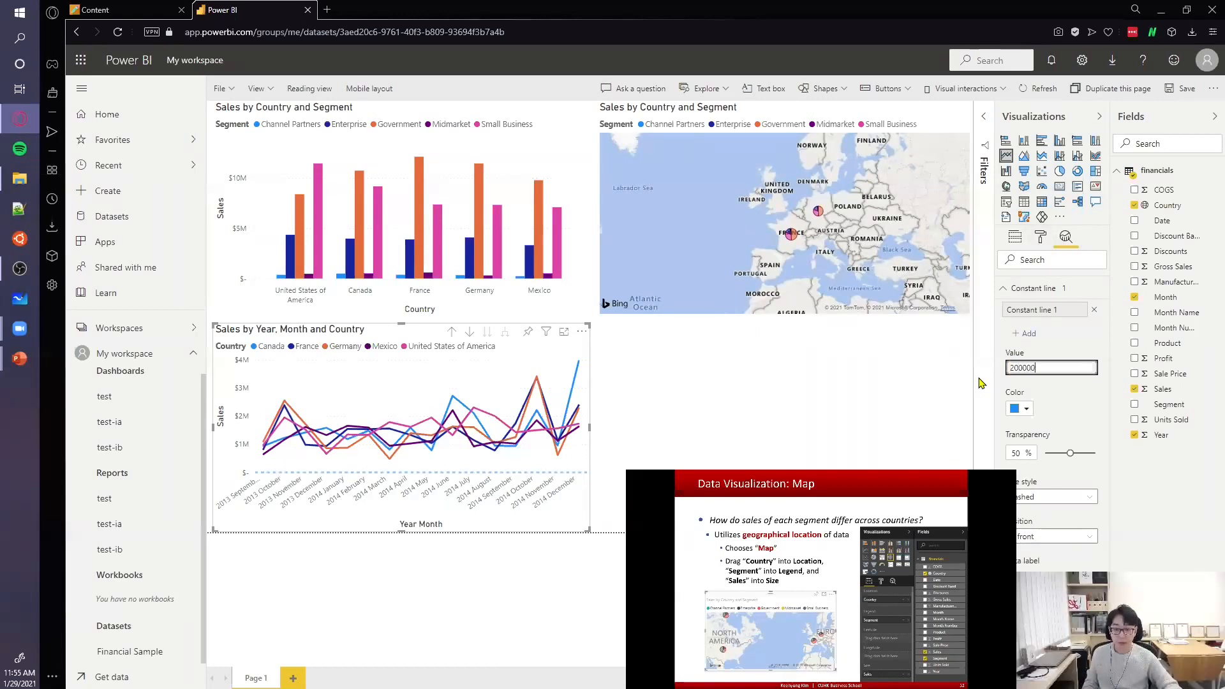
{"action": "type", "text": "0"}
{"action": "key", "text": "Tab"}
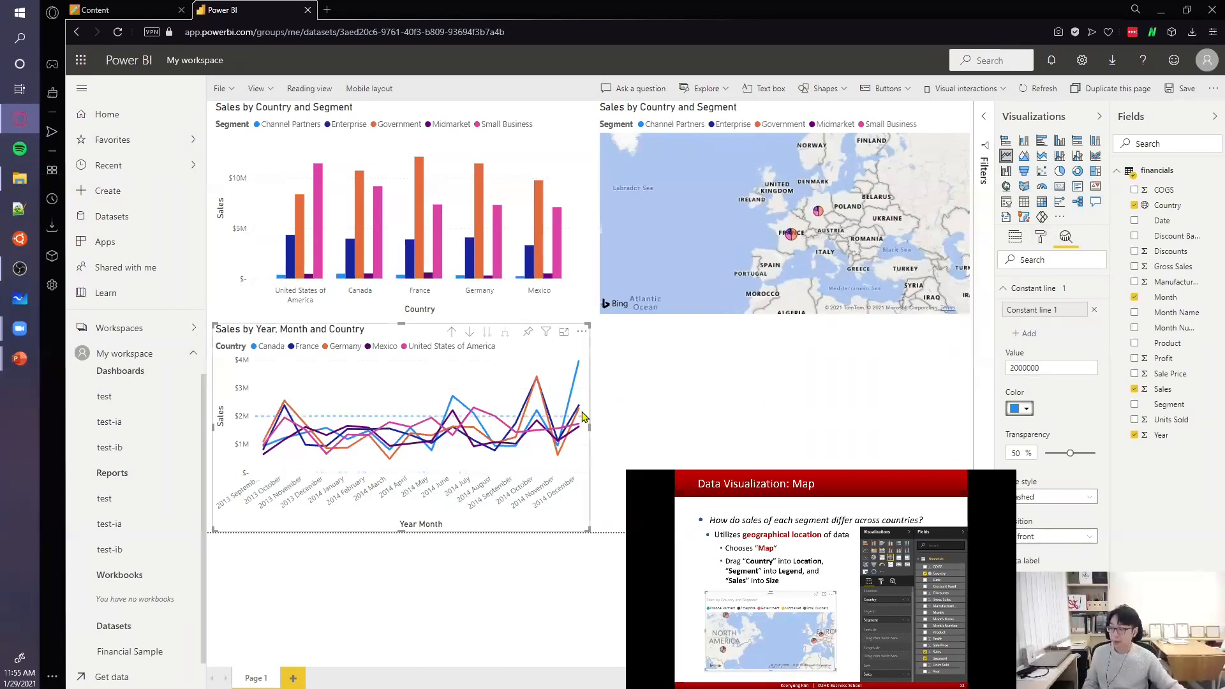
{"action": "left_click", "coordinate": [1004, 291]}
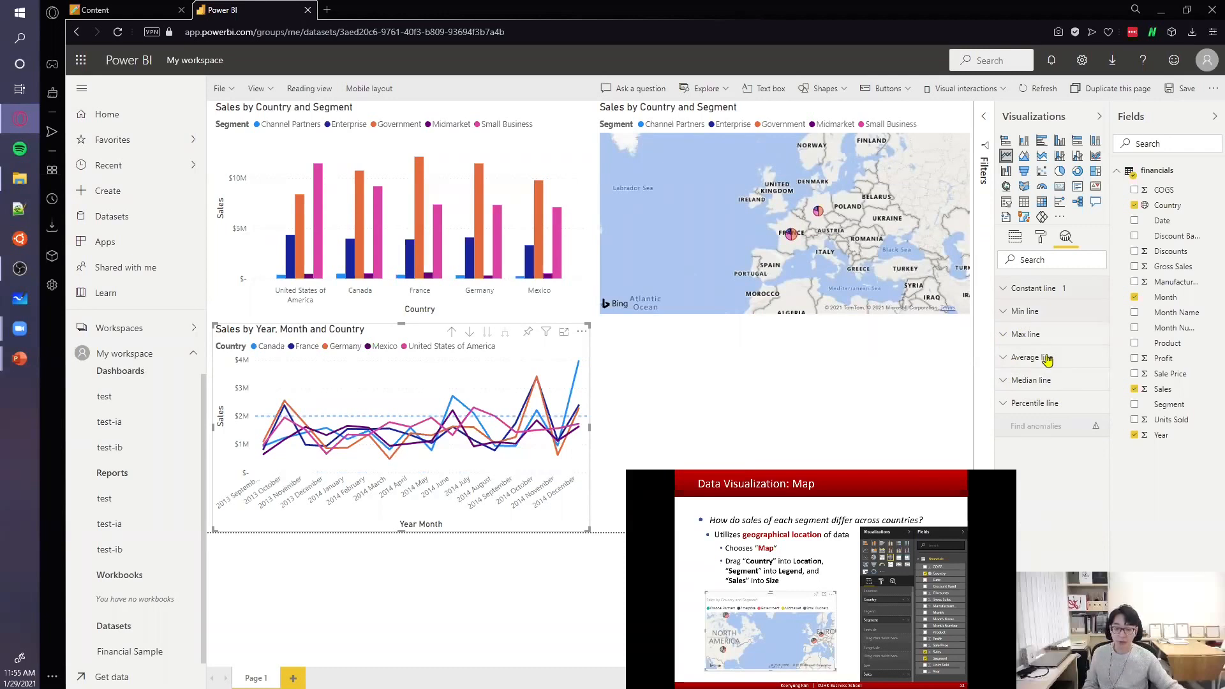
- Examine the data label and data color formatting options of the line chart
{"action": "left_click", "coordinate": [1040, 236]}
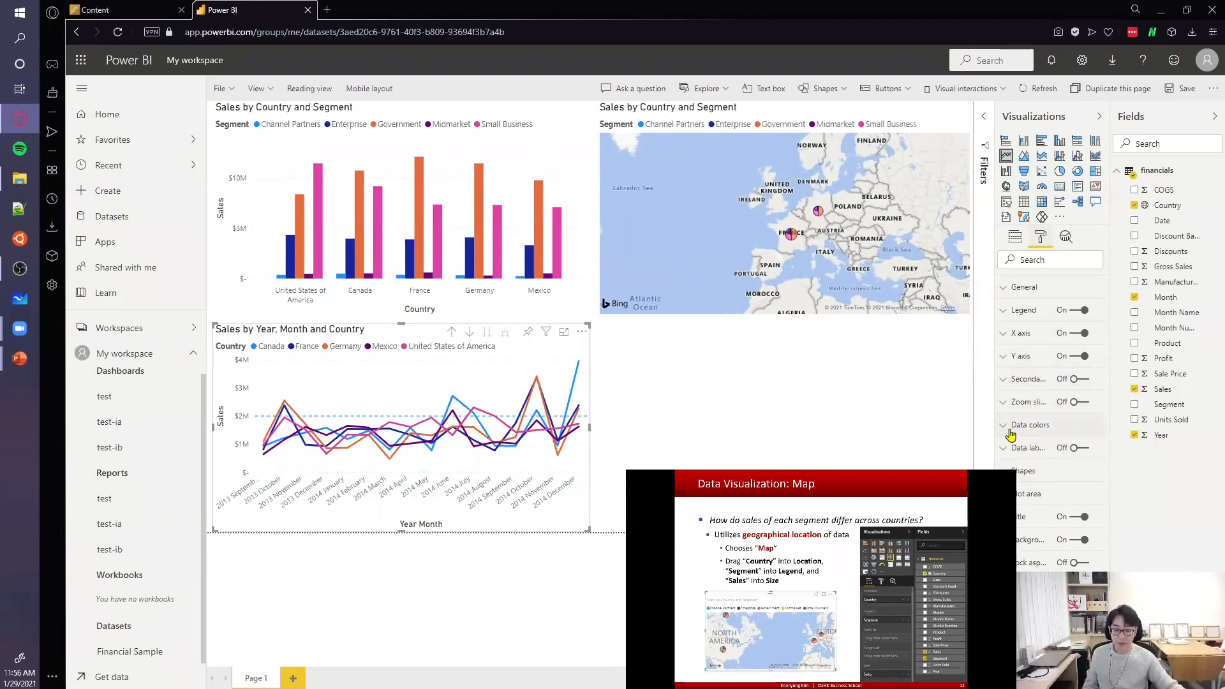
{"action": "left_click", "coordinate": [1004, 448]}
{"action": "scroll", "coordinate": [1021, 445], "scroll_direction": "down", "scroll_amount": 3}
{"action": "scroll", "coordinate": [1020, 440], "scroll_direction": "up", "scroll_amount": 3}
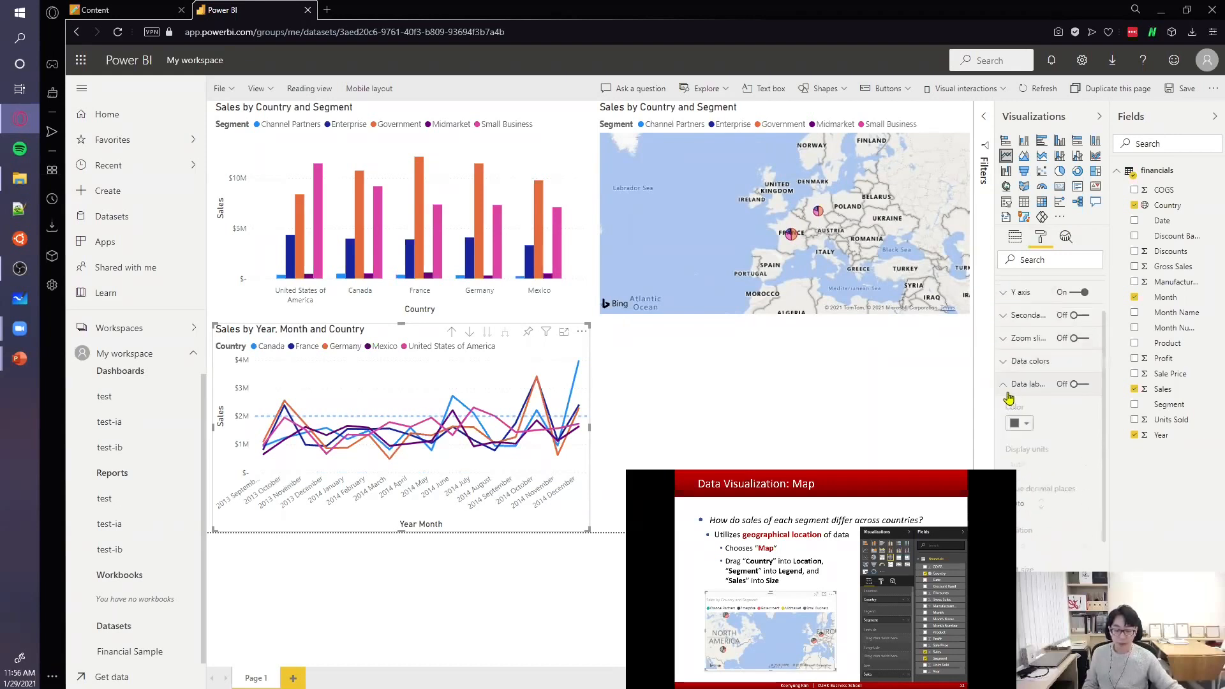
{"action": "left_click", "coordinate": [1008, 395]}
{"action": "left_click", "coordinate": [1012, 425]}
{"action": "scroll", "coordinate": [1026, 425], "scroll_direction": "down", "scroll_amount": 3}
{"action": "scroll", "coordinate": [1029, 425], "scroll_direction": "down", "scroll_amount": 1}
{"action": "scroll", "coordinate": [1055, 426], "scroll_direction": "up", "scroll_amount": 4}
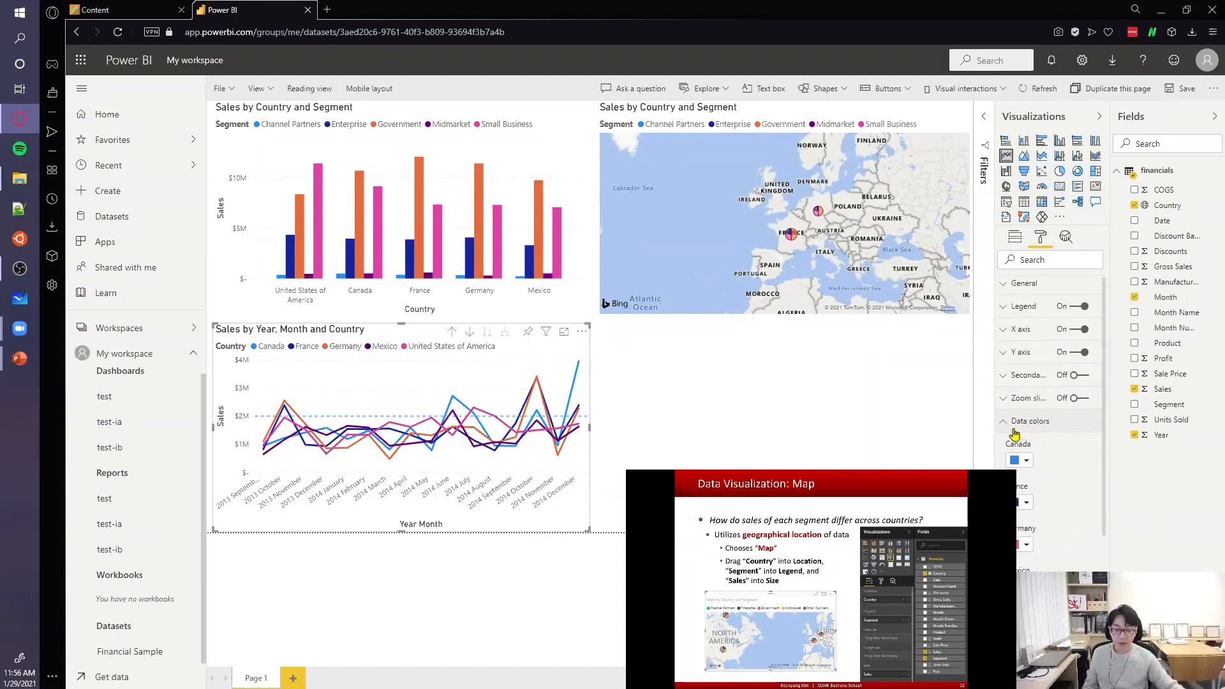
- Examine the zoom slider and tooltip formatting options of the Sales by Year, Month and Country line chart
{"action": "left_click", "coordinate": [1007, 433]}
{"action": "left_click", "coordinate": [1019, 398]}
{"action": "scroll", "coordinate": [1027, 408], "scroll_direction": "down", "scroll_amount": 1}
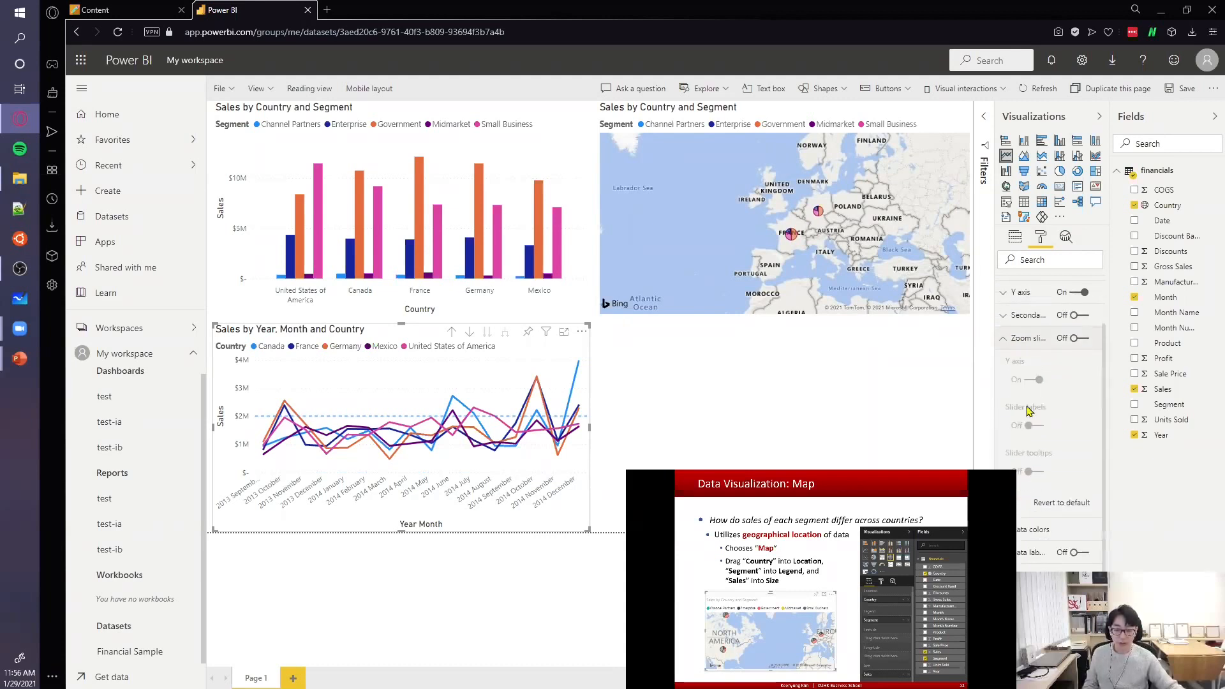
{"action": "left_click", "coordinate": [1005, 347]}
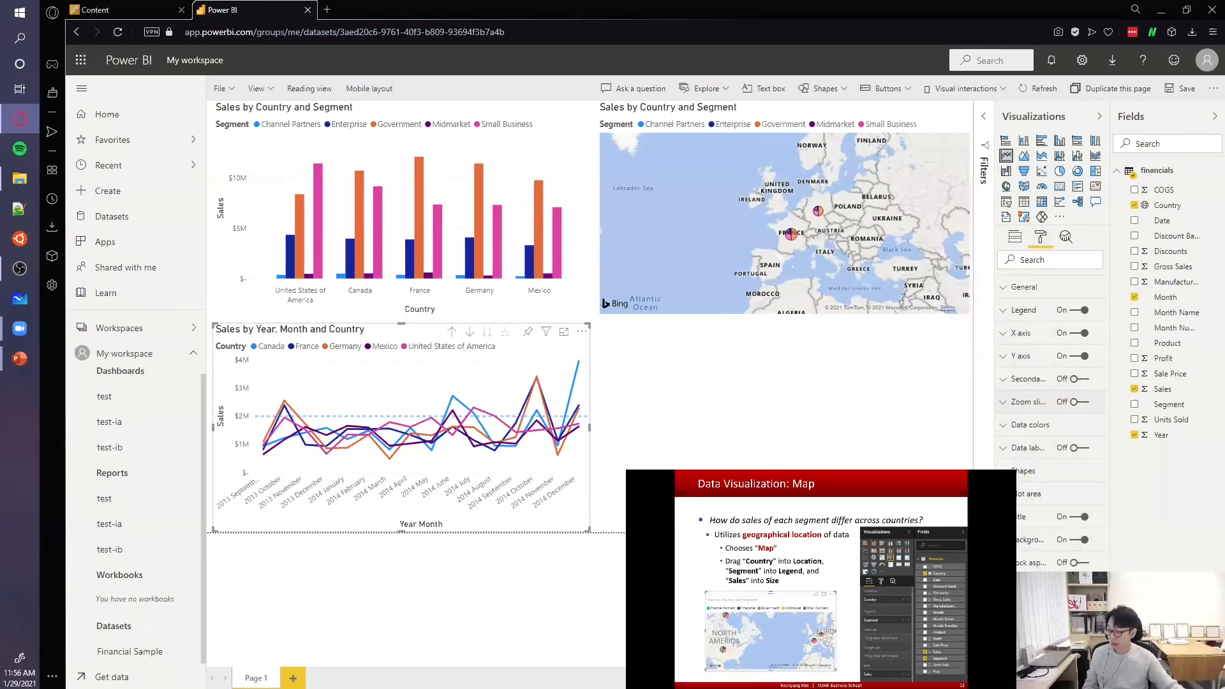
{"action": "scroll", "coordinate": [1058, 547], "scroll_direction": "down", "scroll_amount": 3}
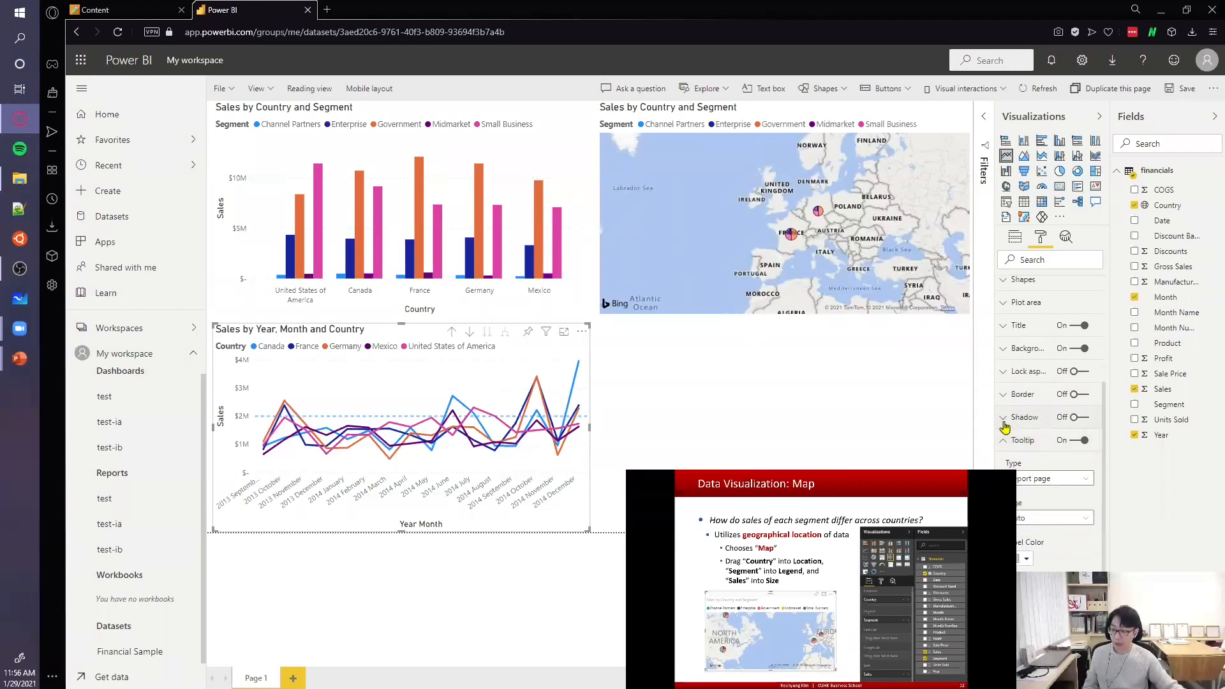
{"action": "left_click", "coordinate": [1003, 442]}
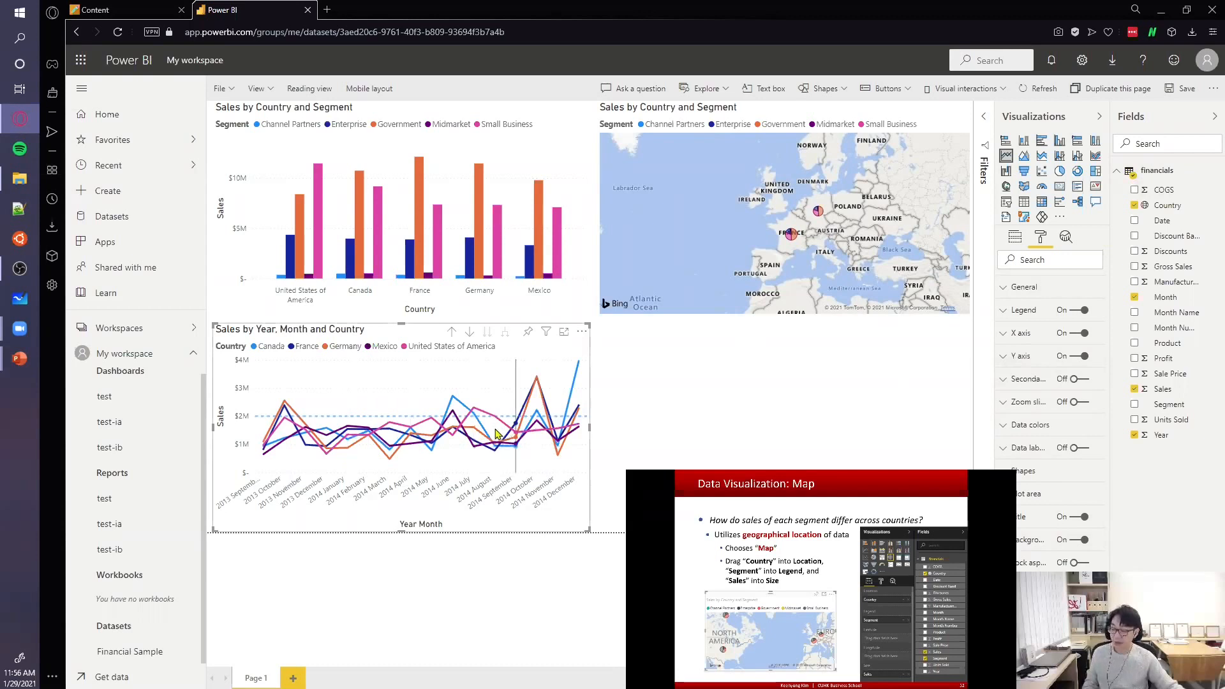
- Deselect the line chart, switch to the PowerPoint presentation and advance it to the Scatter Chart slide
{"action": "left_click", "coordinate": [664, 391]}
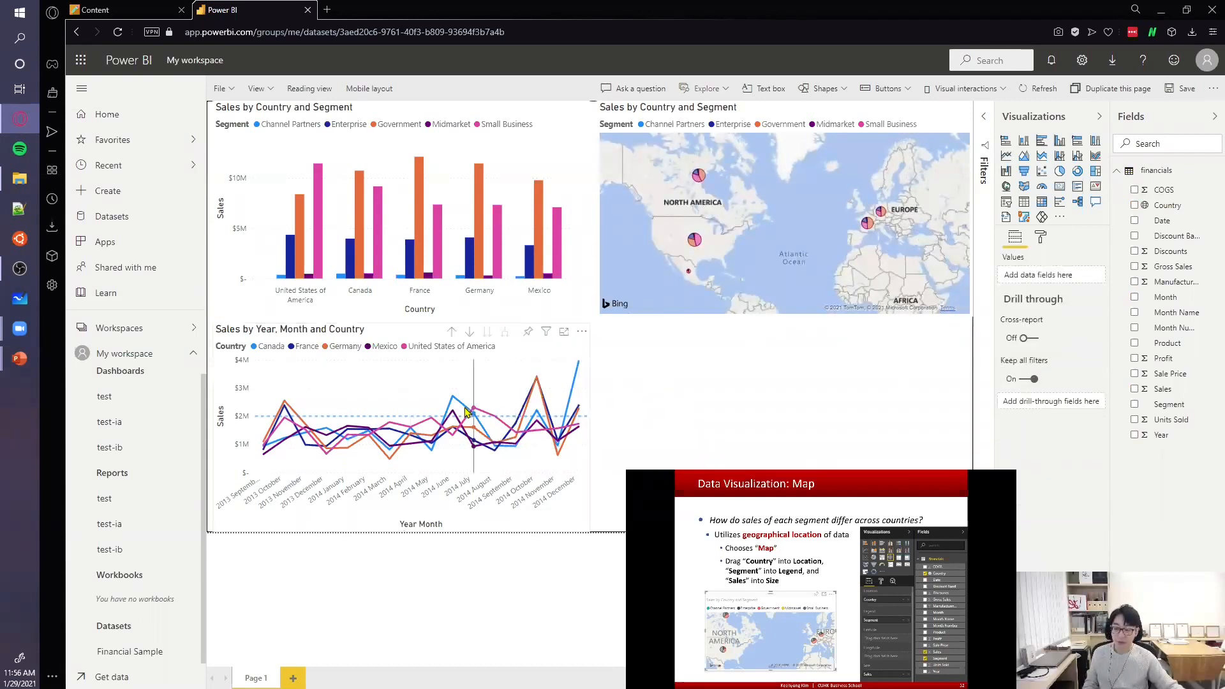
{"action": "mouse_move", "coordinate": [390, 427]}
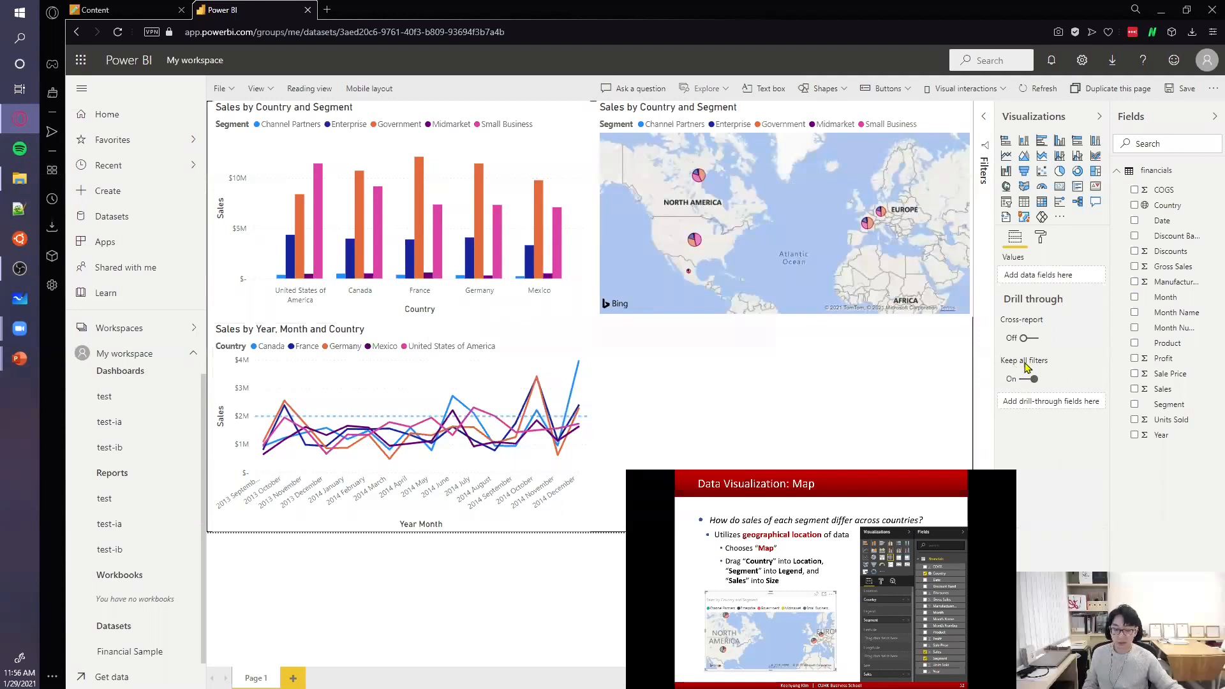
{"action": "key", "text": "alt+Tab"}
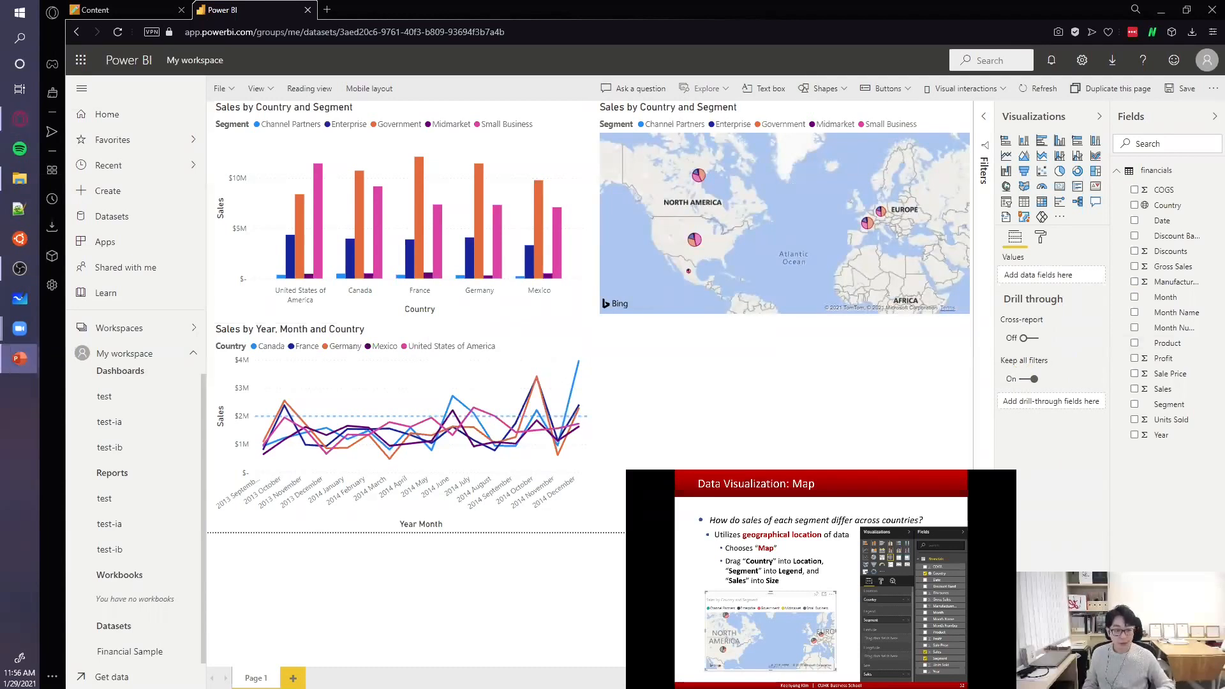
{"action": "key", "text": "Right"}
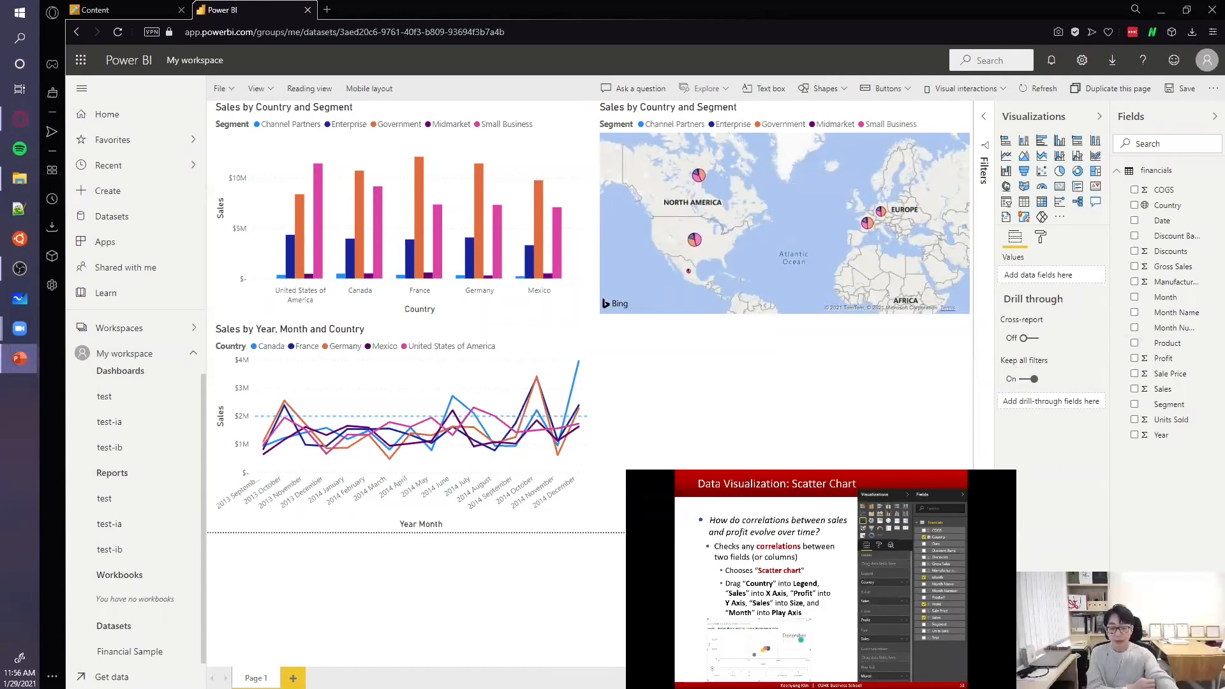
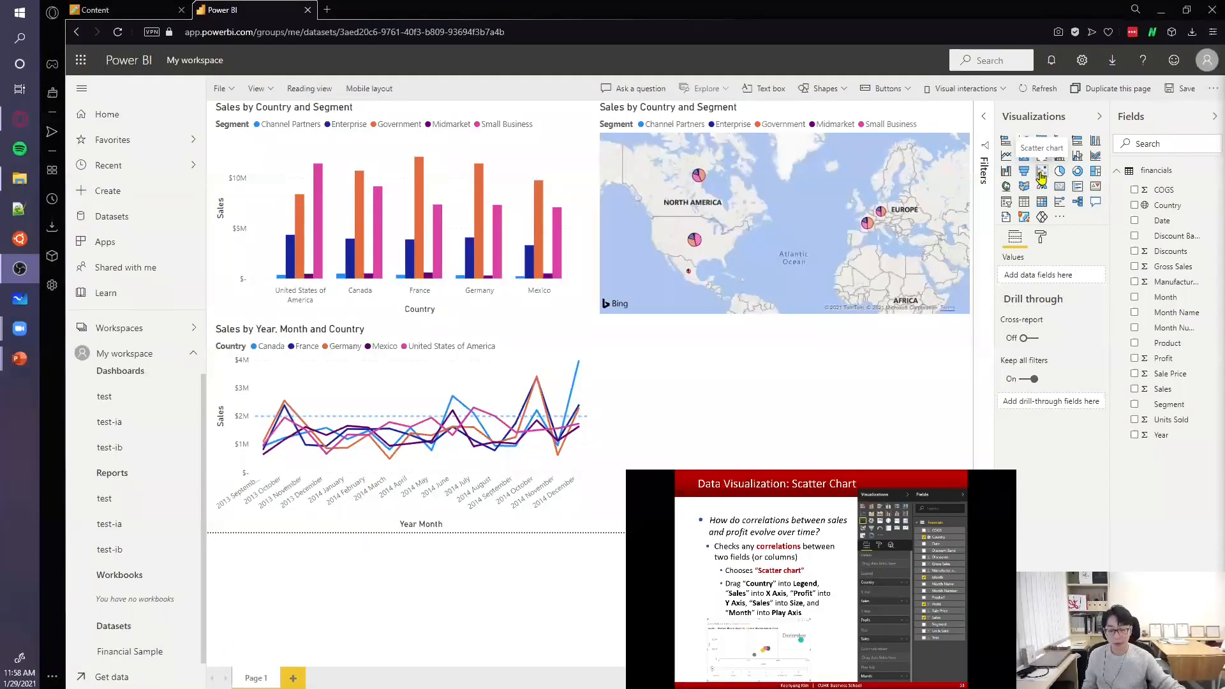
- Add a Scatter chart with Country as Legend, Sales as X Axis, Profit as Y Axis, Sales as Size and Month as Play Axis
{"action": "left_click", "coordinate": [1041, 172]}
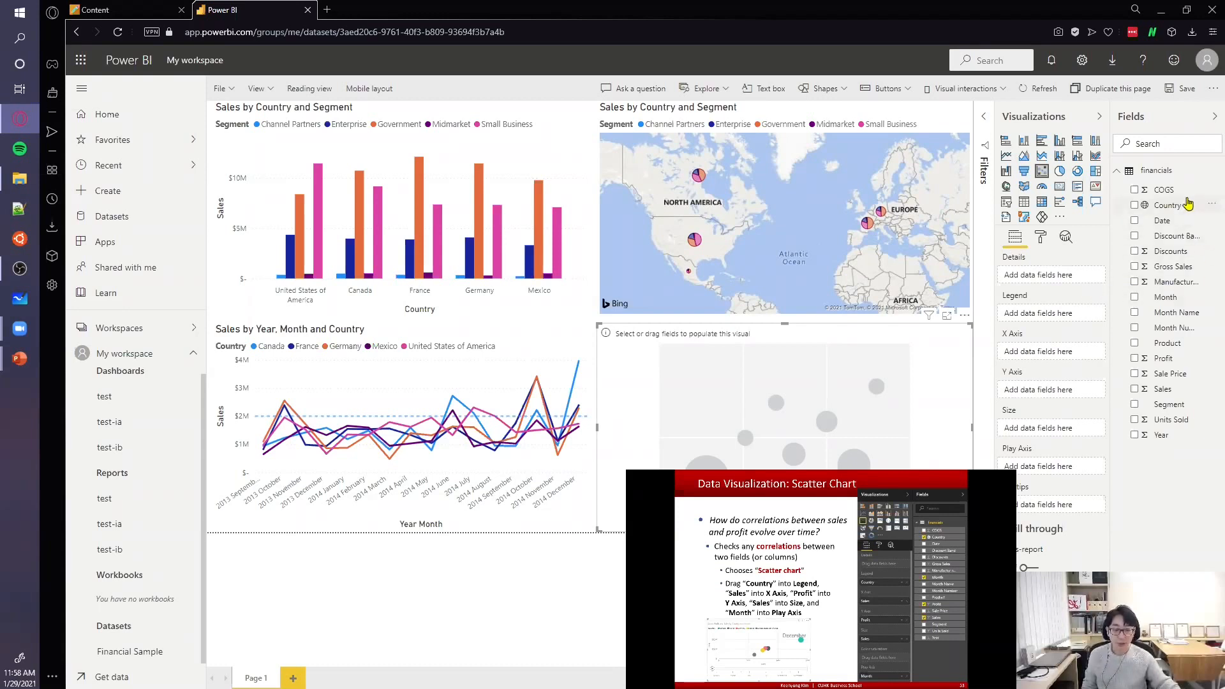
{"action": "left_click_drag", "start_coordinate": [1178, 207], "coordinate": [1039, 315]}
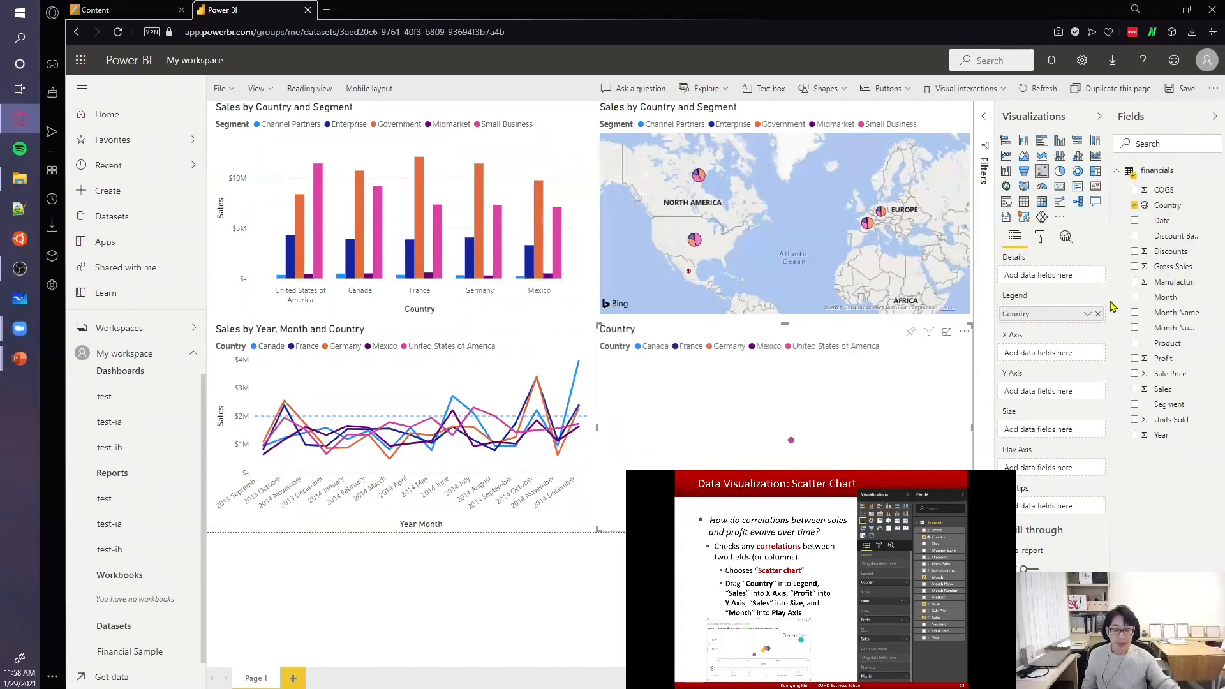
{"action": "left_click_drag", "start_coordinate": [1169, 394], "coordinate": [1077, 356]}
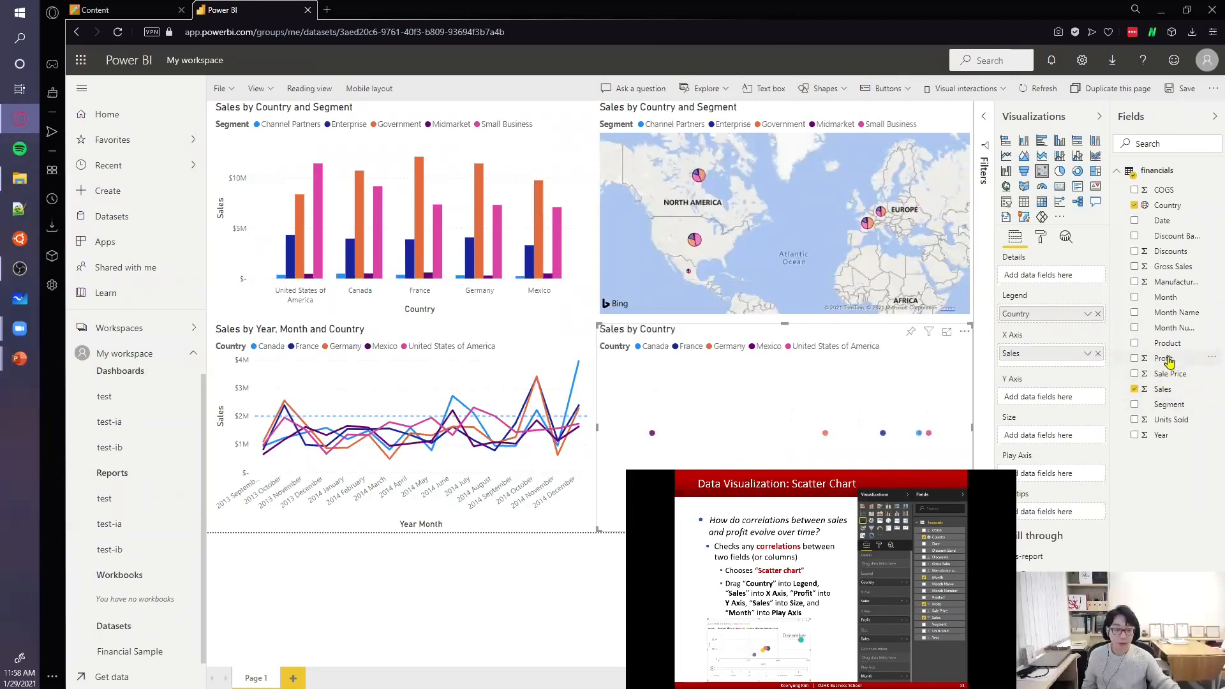
{"action": "left_click_drag", "start_coordinate": [1168, 361], "coordinate": [1084, 398]}
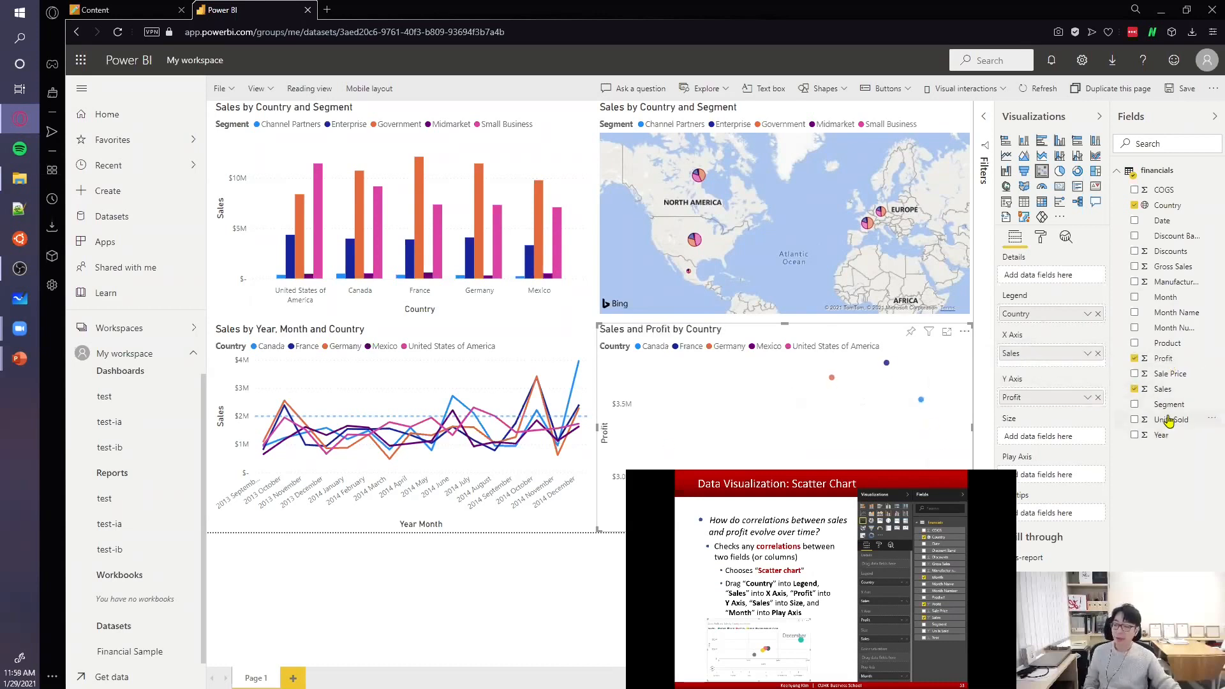
{"action": "left_click_drag", "start_coordinate": [1163, 397], "coordinate": [1050, 449]}
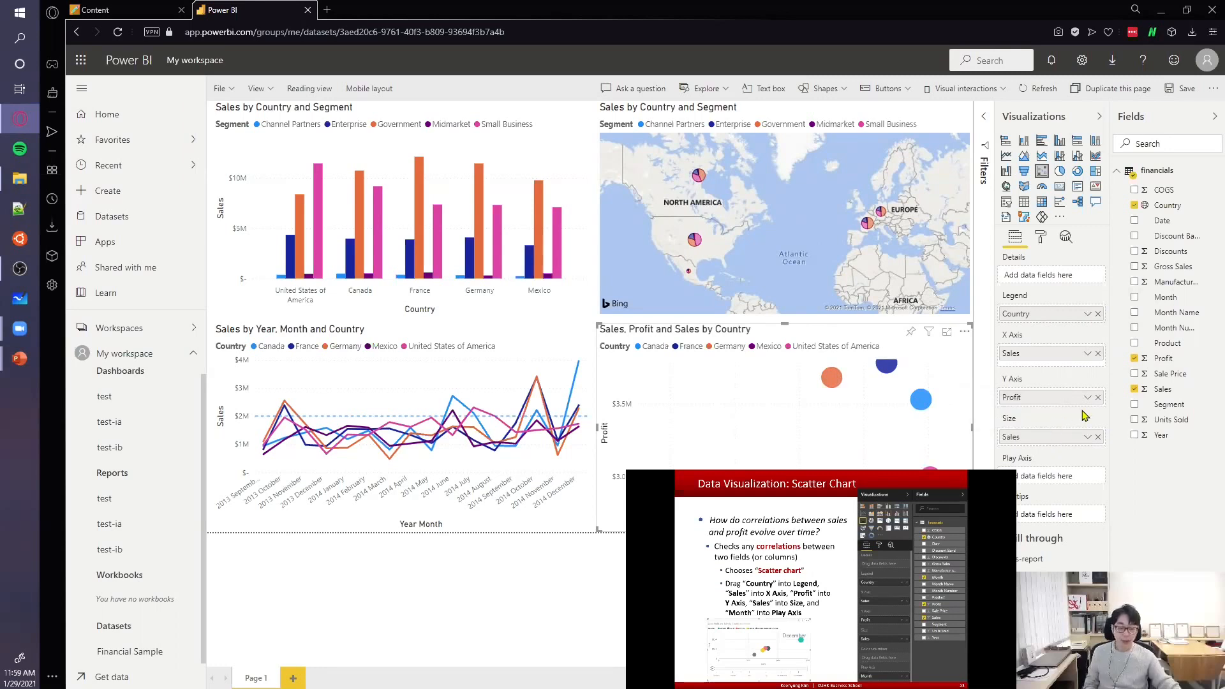
{"action": "left_click_drag", "start_coordinate": [1152, 299], "coordinate": [1037, 480]}
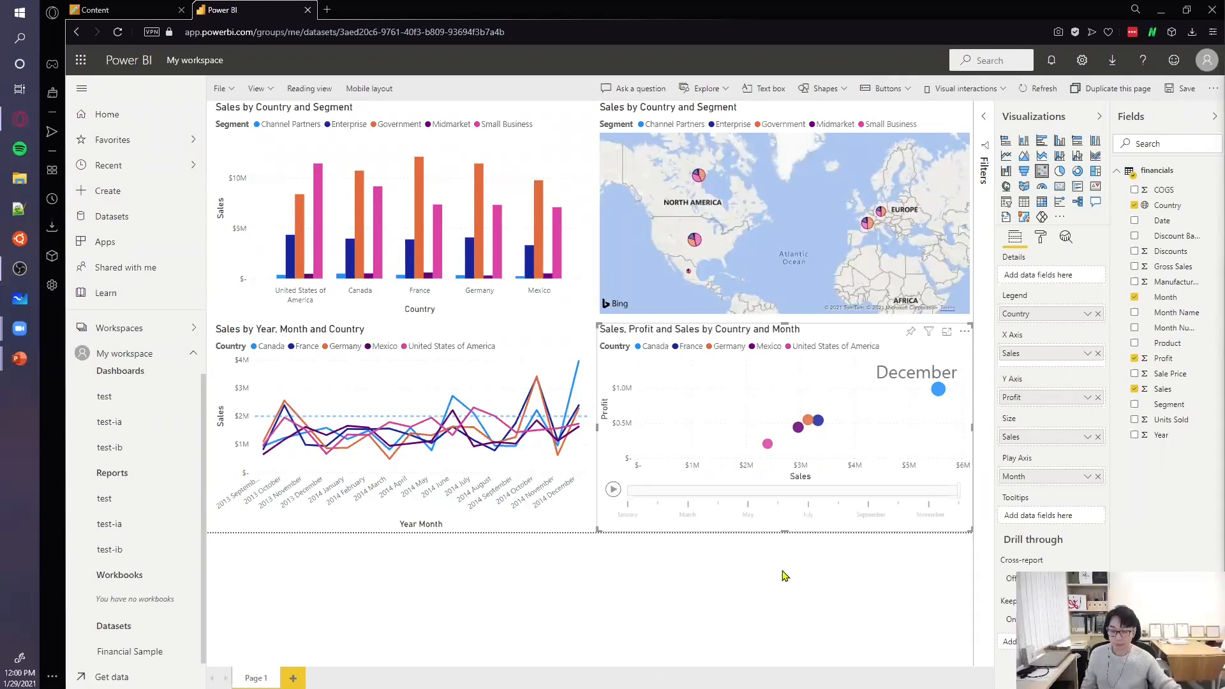
- Play the scatter chart's Month animation to examine how sales and profit by country evolve
{"action": "left_click", "coordinate": [791, 588]}
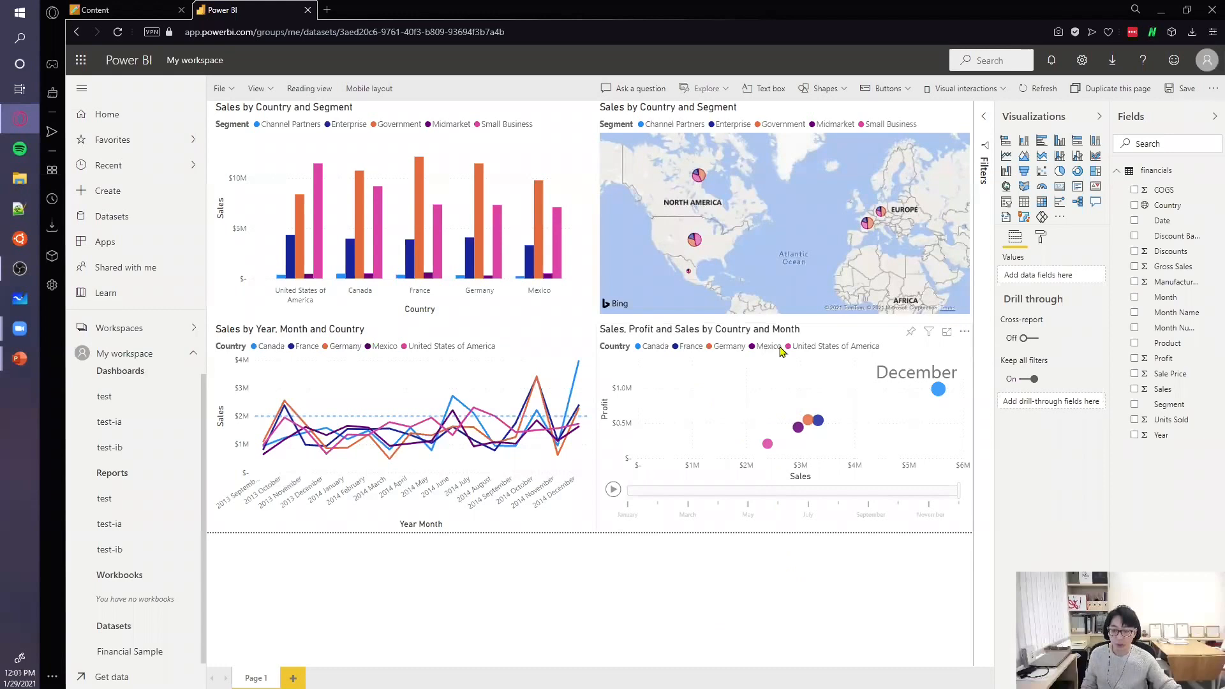
{"action": "left_click", "coordinate": [833, 330]}
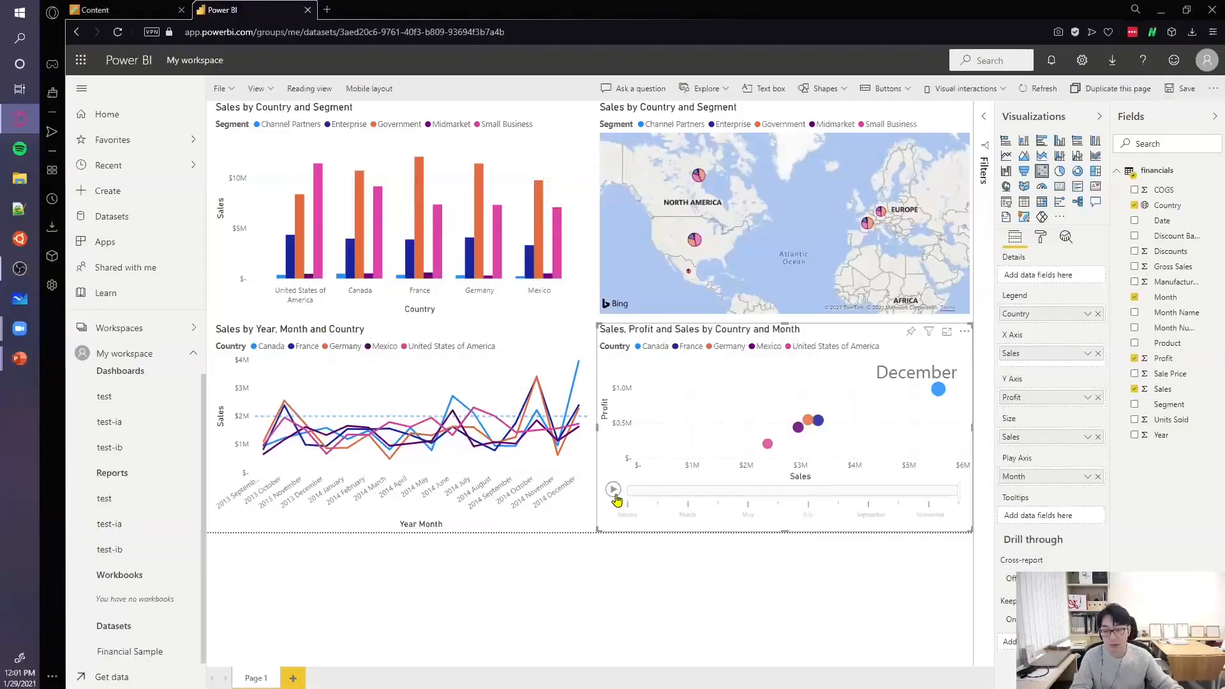
{"action": "left_click", "coordinate": [613, 489]}
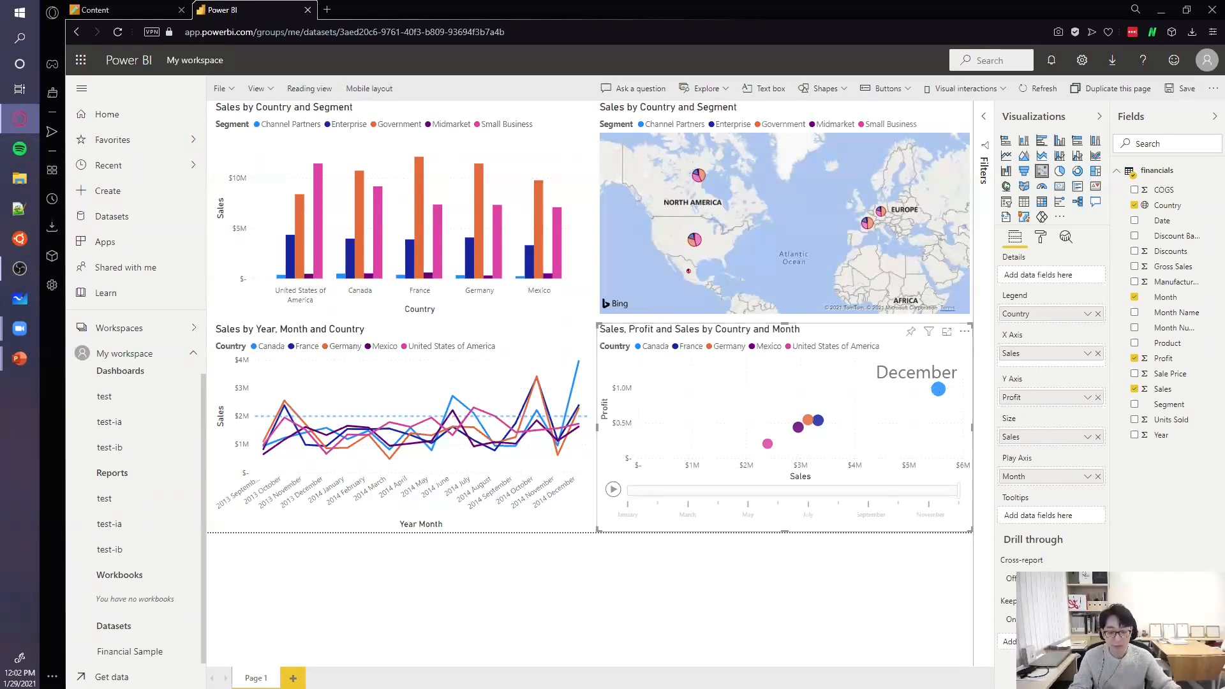
- Narrow the Sales by Country and Segment map to about half its width, keeping its left edge in place
{"action": "key", "text": "alt+Tab"}
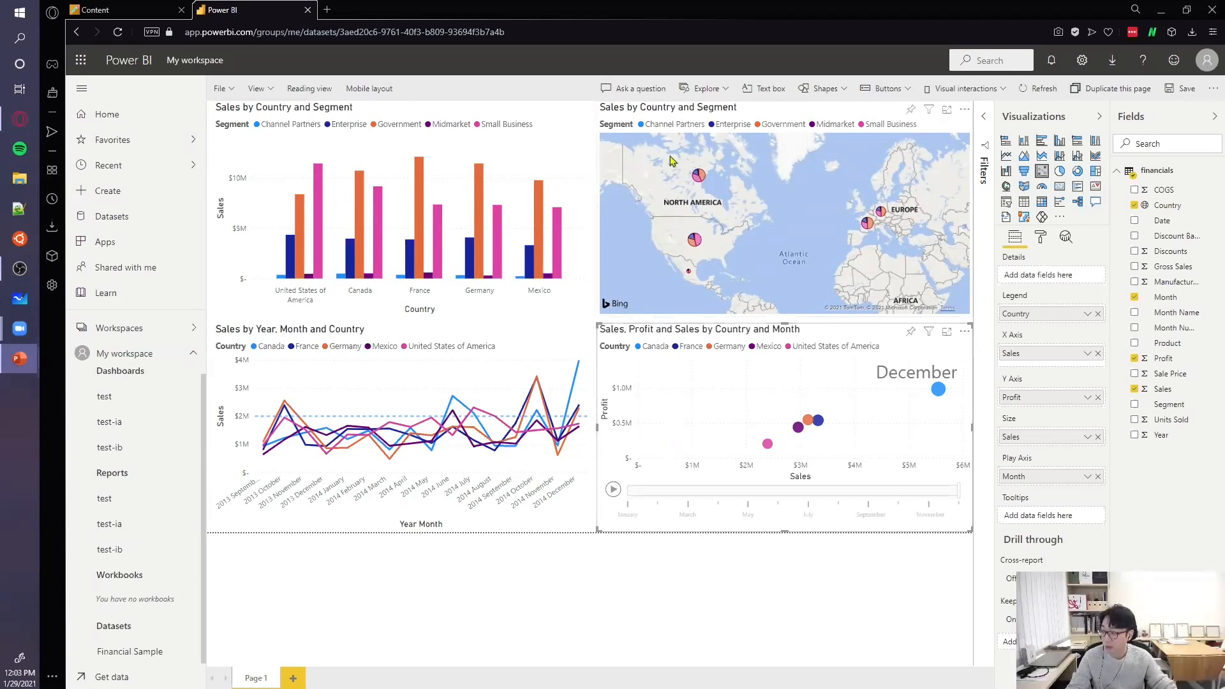
{"action": "left_click", "coordinate": [772, 118]}
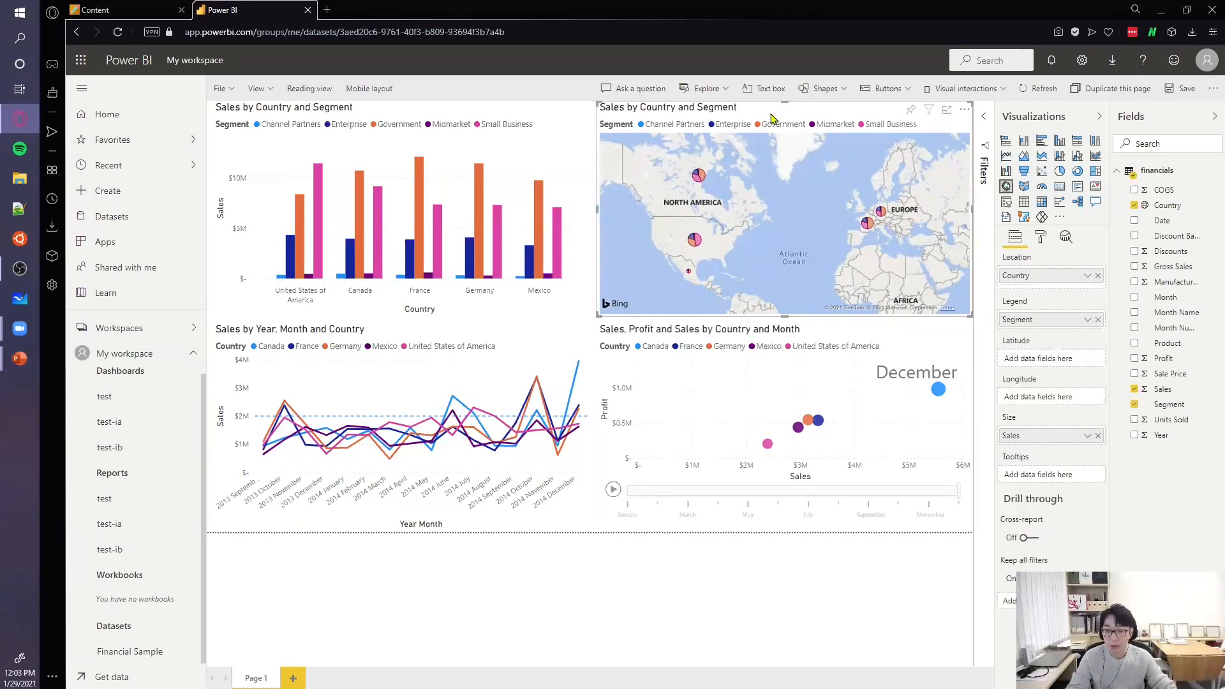
{"action": "left_click_drag", "start_coordinate": [970, 212], "coordinate": [784, 235]}
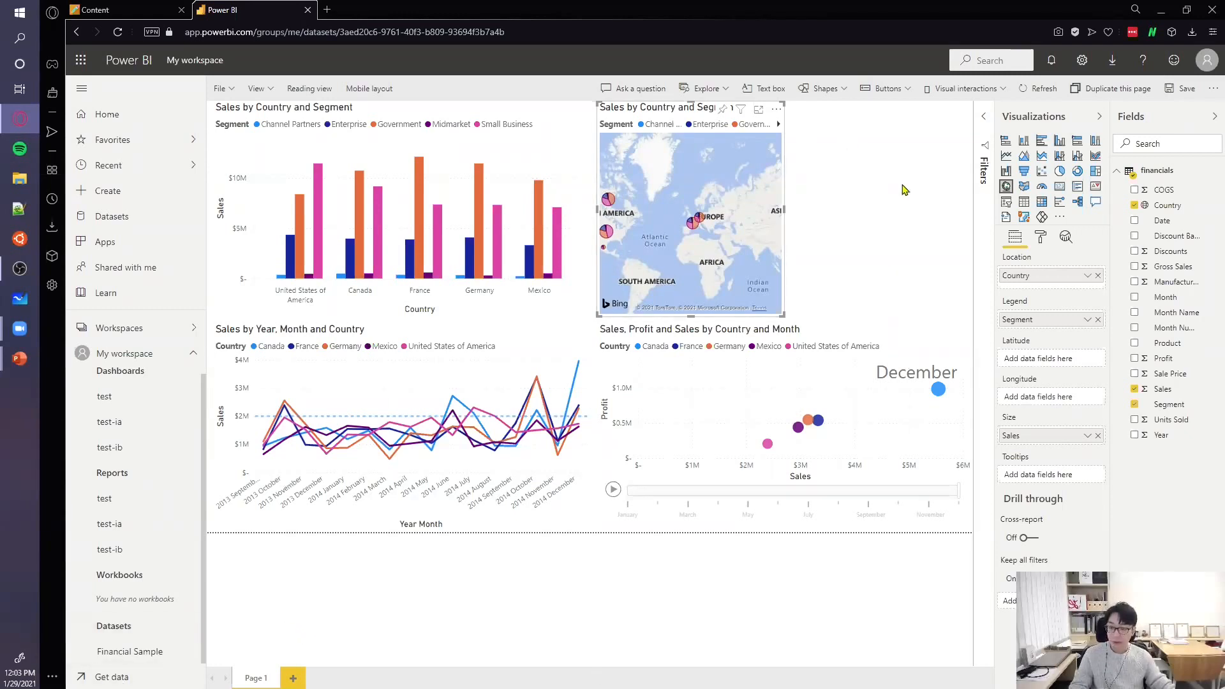
- Add a Slicer with Country as its field in the empty report area beside the map
{"action": "left_click", "coordinate": [903, 190]}
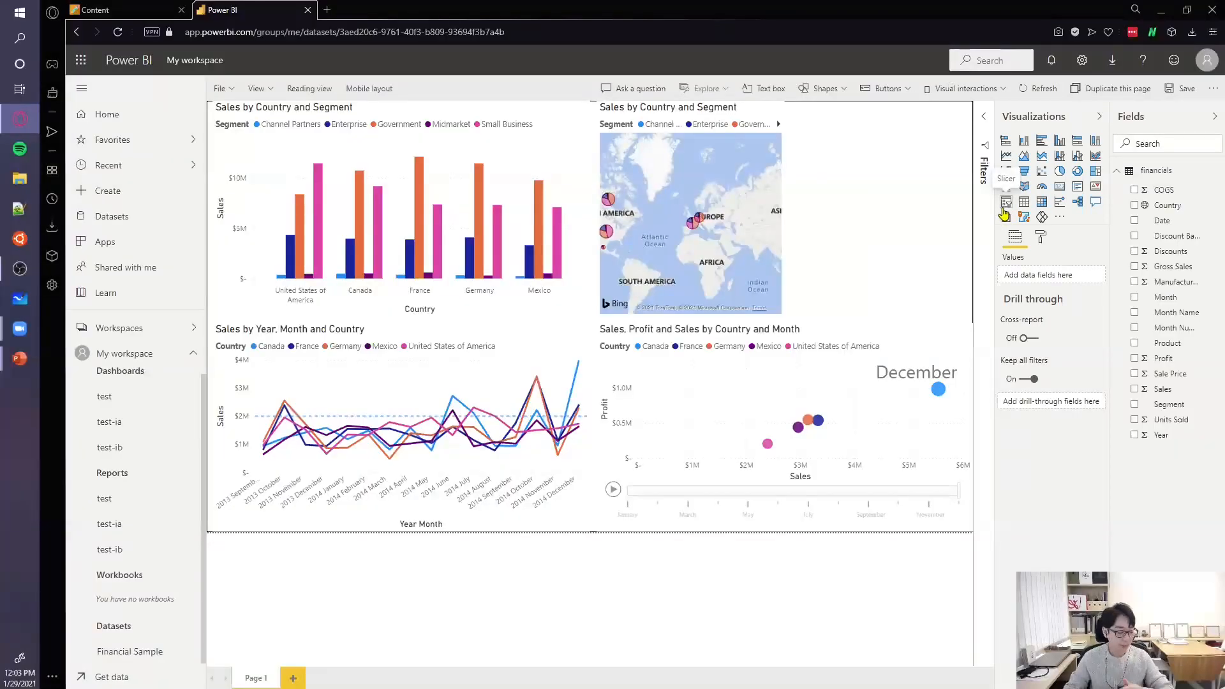
{"action": "left_click", "coordinate": [1005, 204]}
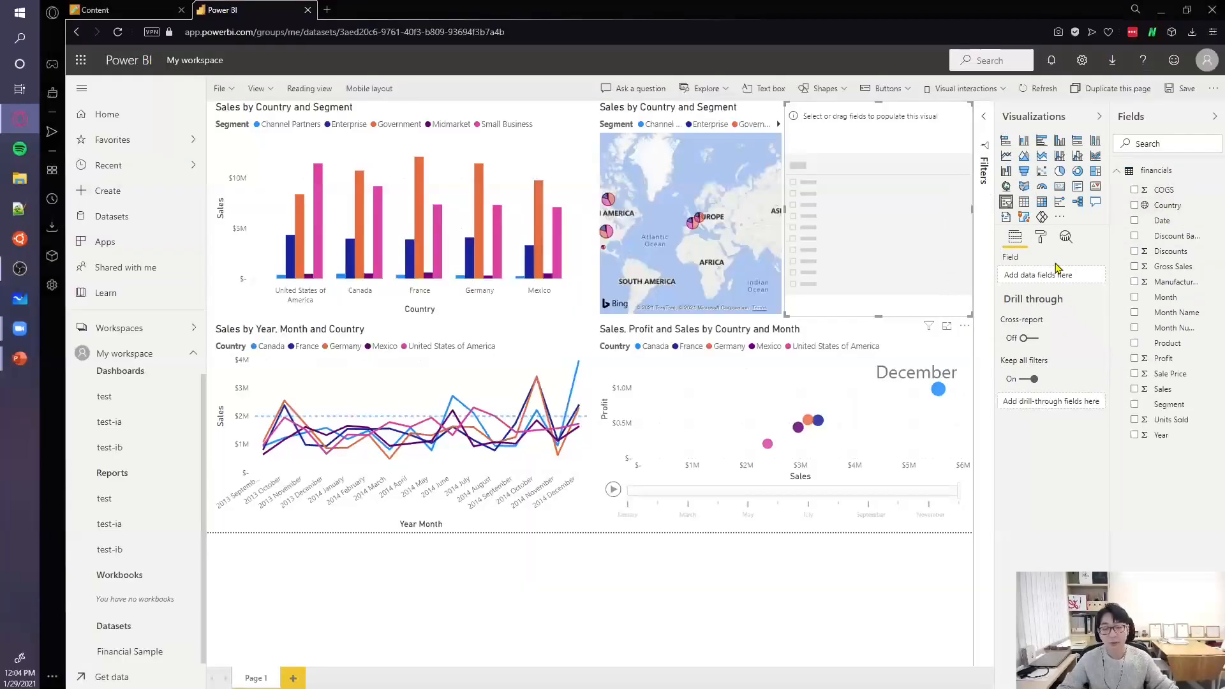
{"action": "left_click_drag", "start_coordinate": [1166, 209], "coordinate": [1061, 276]}
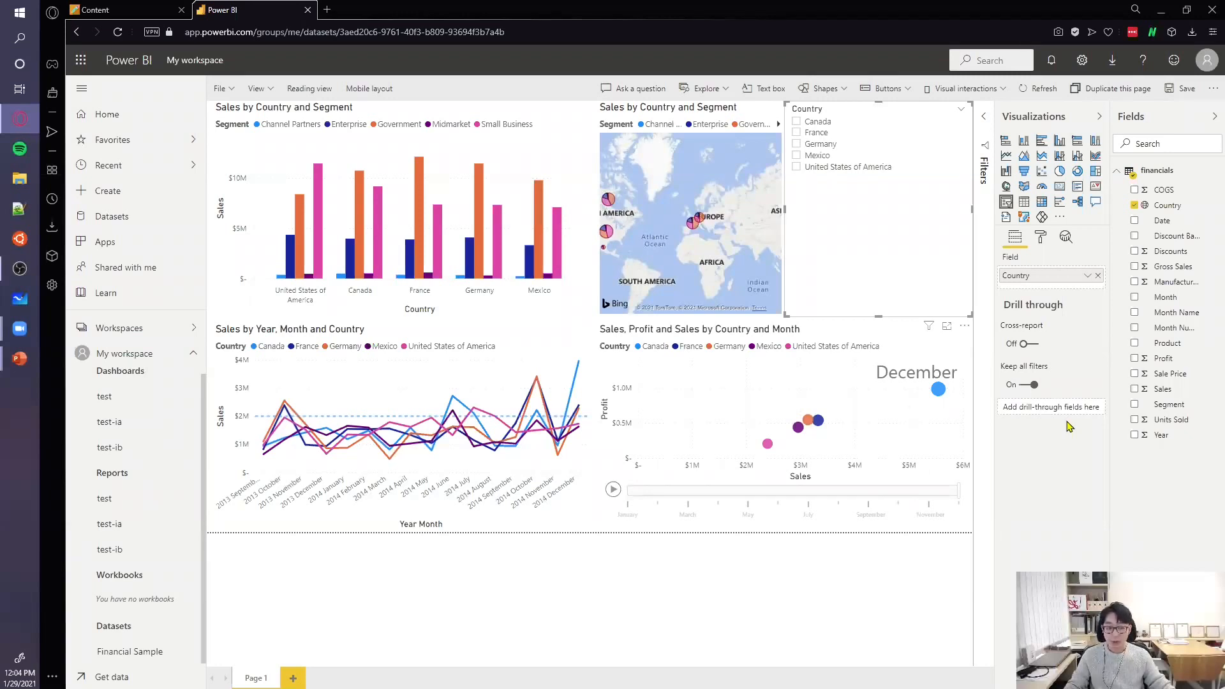
{"action": "key", "text": "alt+Tab"}
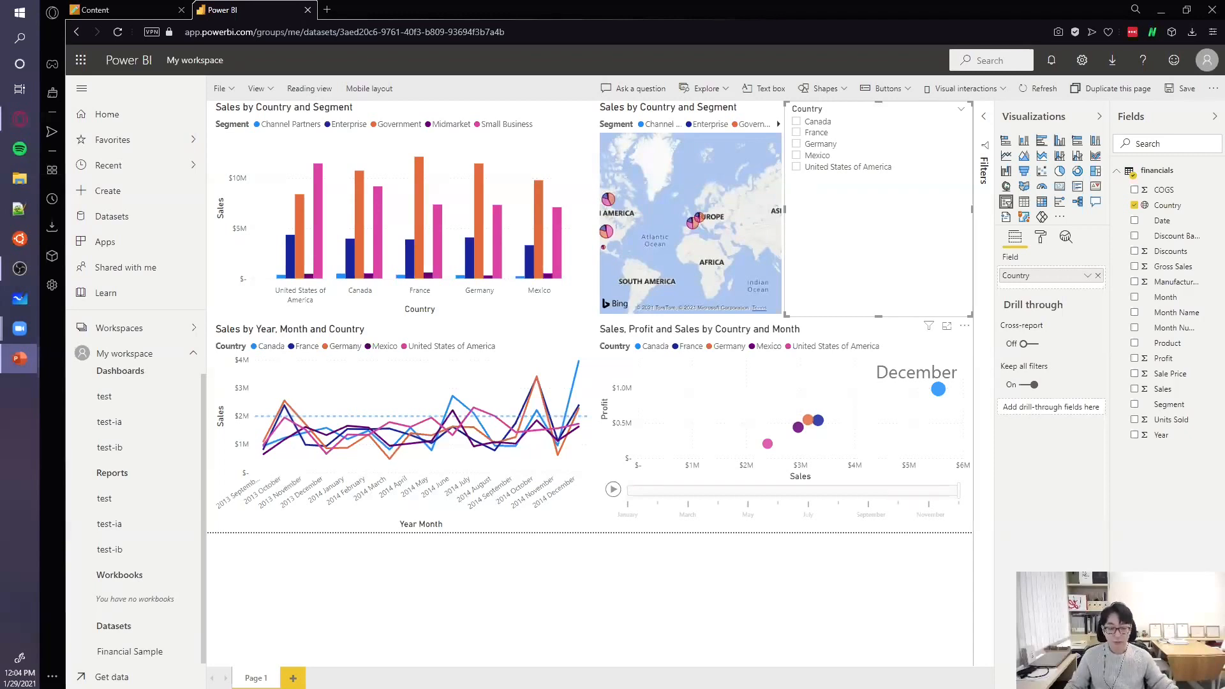
{"action": "key", "text": "alt+Tab"}
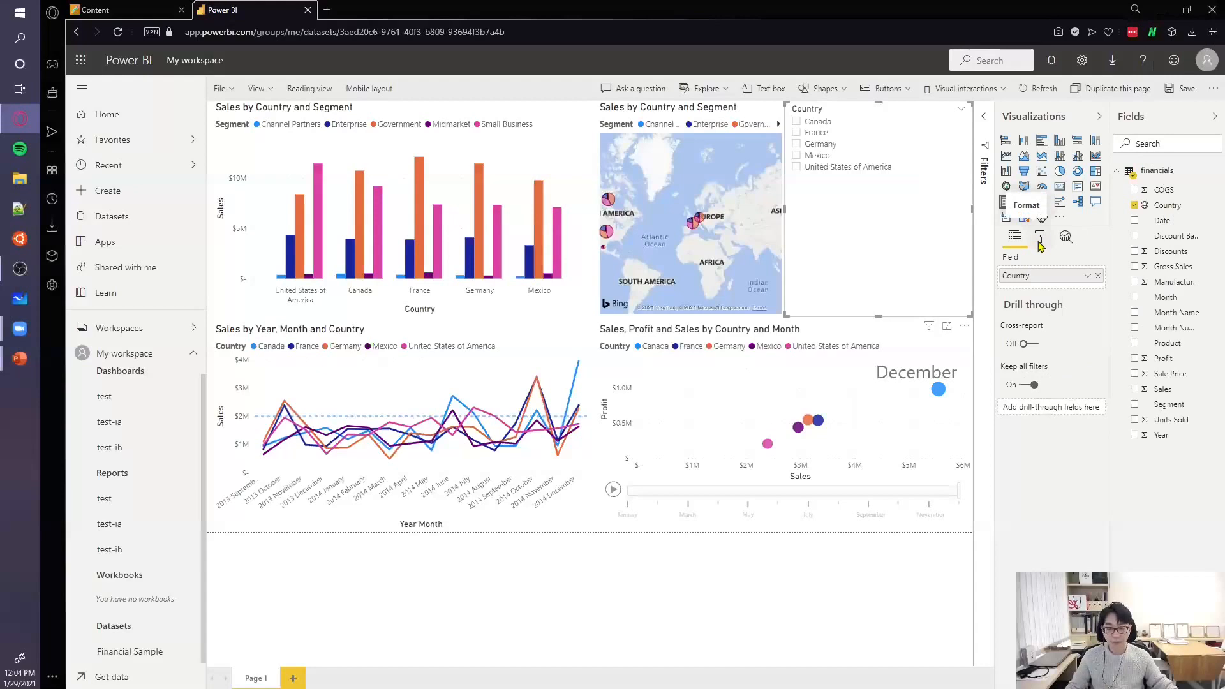
- Turn off Multi-select with CTRL in the Country slicer's selection controls
{"action": "left_click", "coordinate": [1041, 242]}
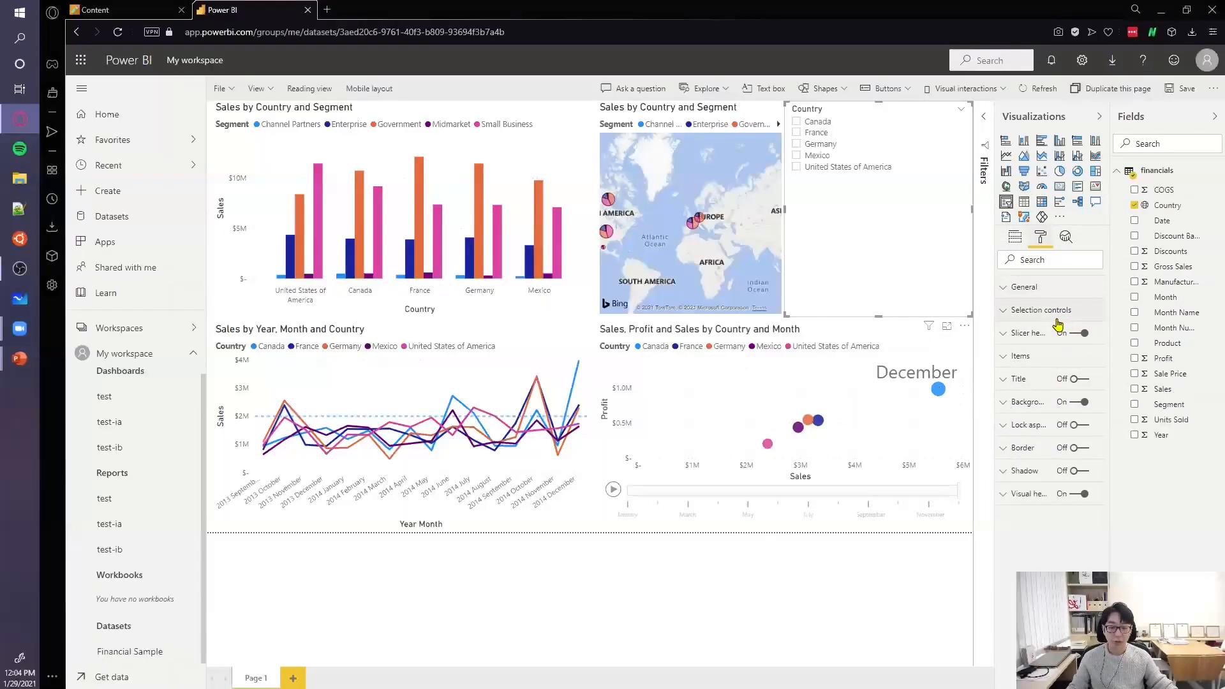
{"action": "left_click", "coordinate": [1003, 316]}
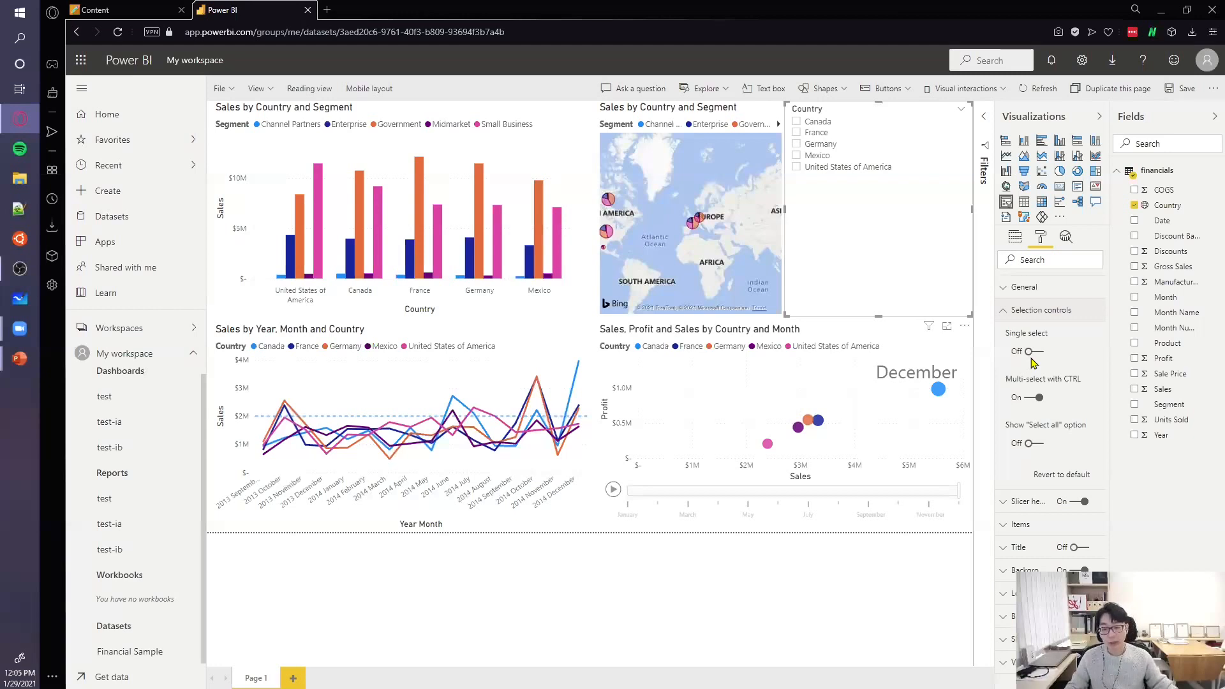
{"action": "left_click", "coordinate": [1034, 400]}
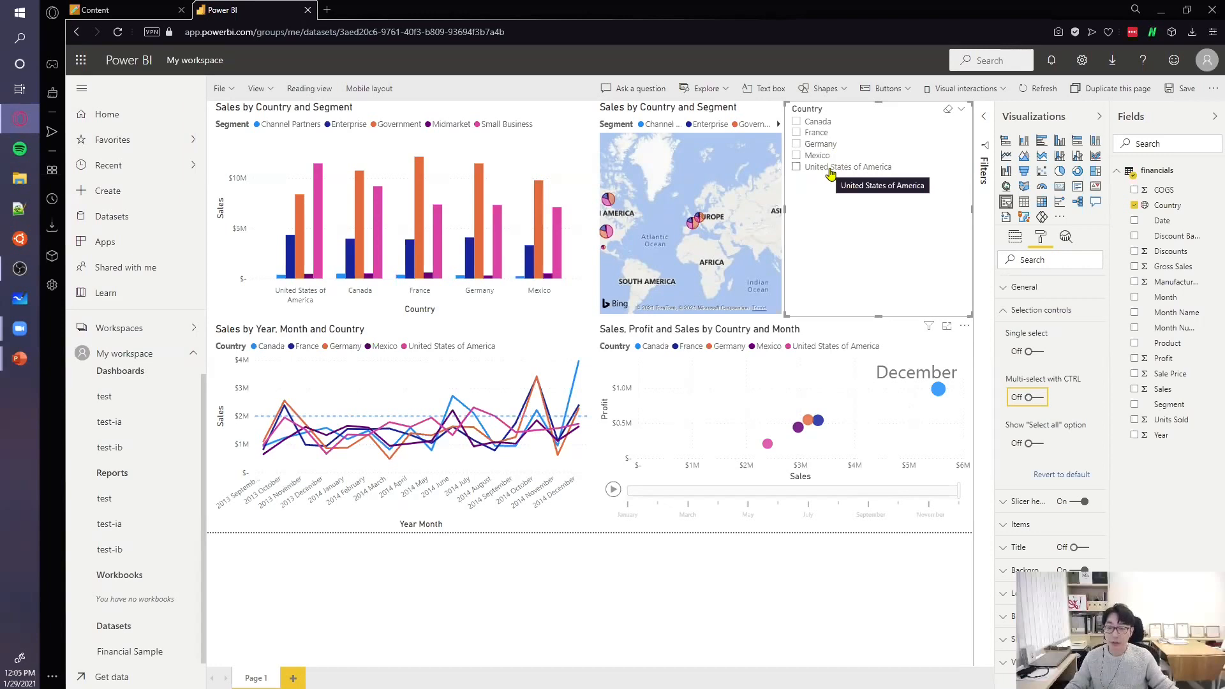
- Filter the report to United States of America and Mexico with the Country slicer, and clear both selections
{"action": "left_click", "coordinate": [829, 171]}
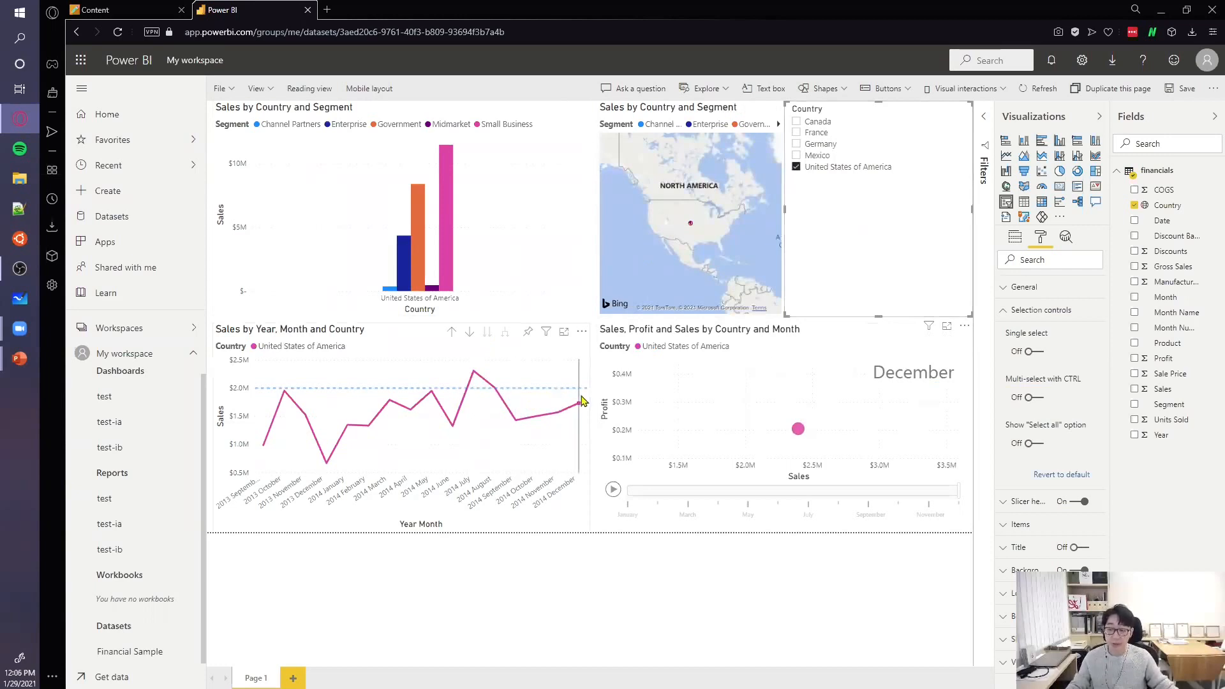
{"action": "mouse_move", "coordinate": [582, 401]}
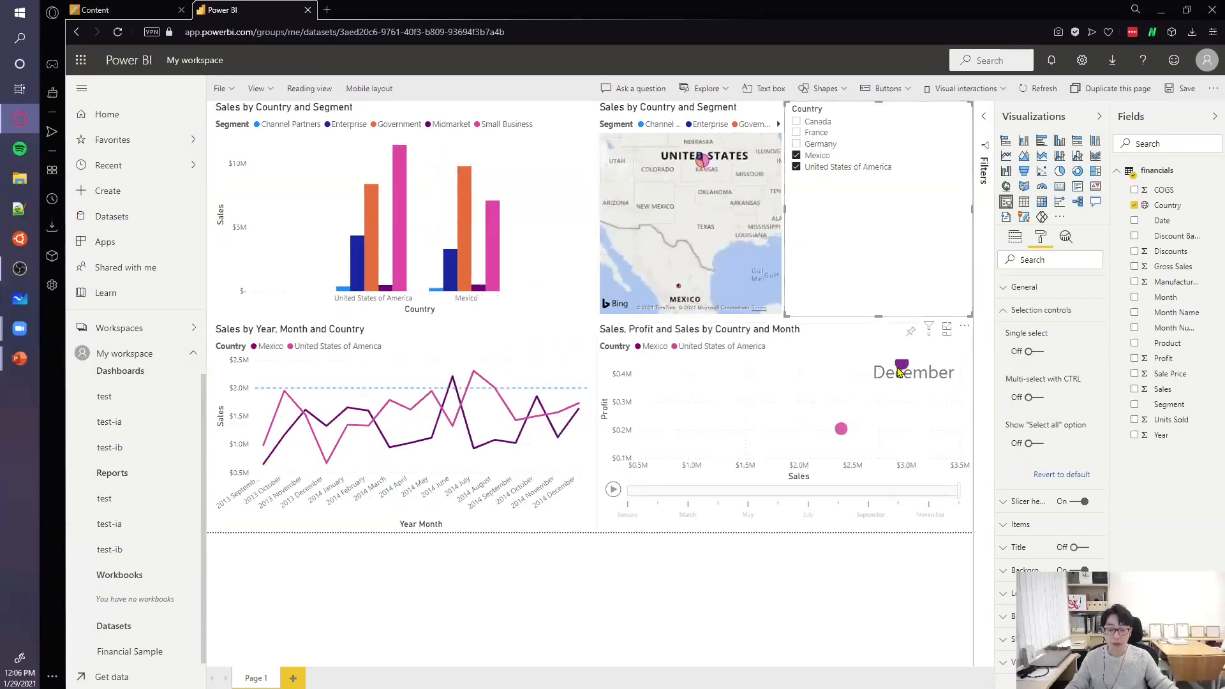
{"action": "mouse_move", "coordinate": [897, 372]}
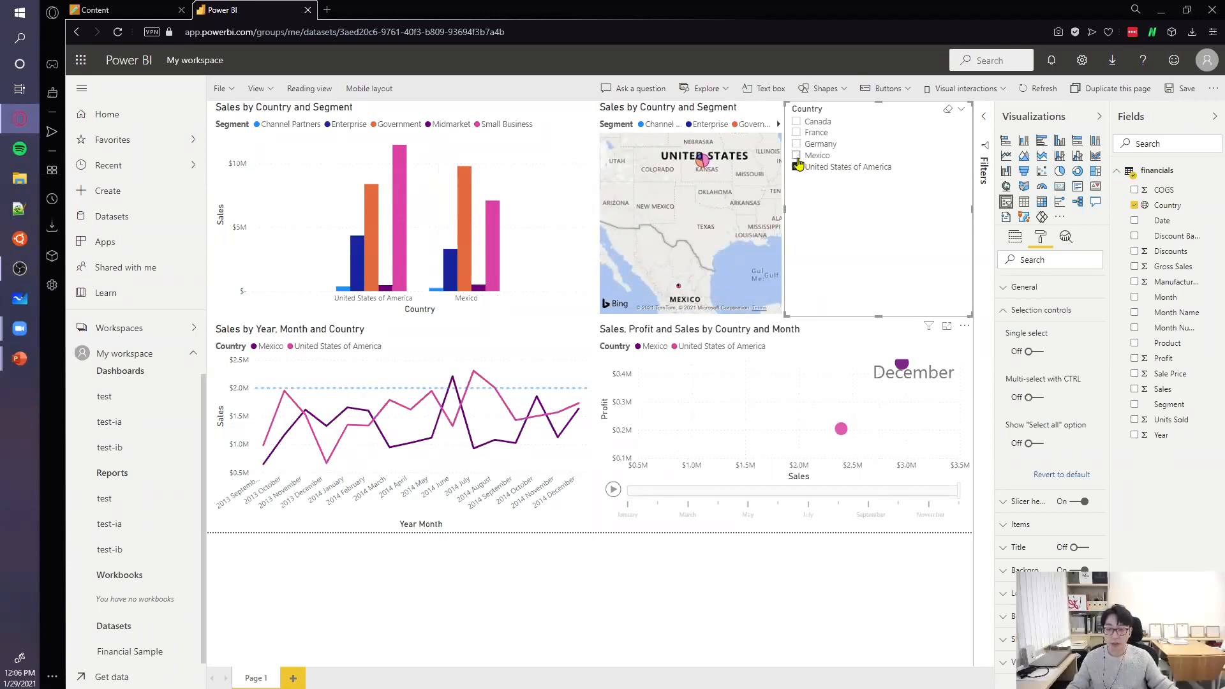
{"action": "left_click", "coordinate": [797, 165]}
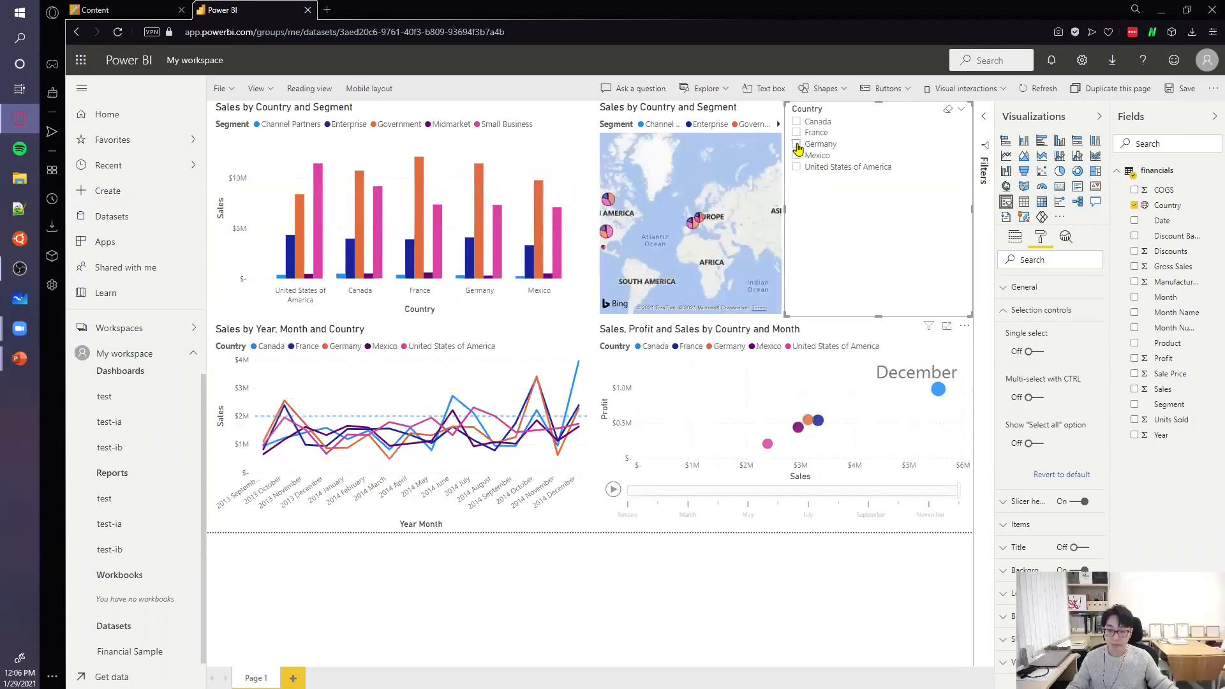
- Select Germany and France in the Country slicer, and deselect France again
{"action": "left_click", "coordinate": [797, 144]}
{"action": "left_click", "coordinate": [797, 132]}
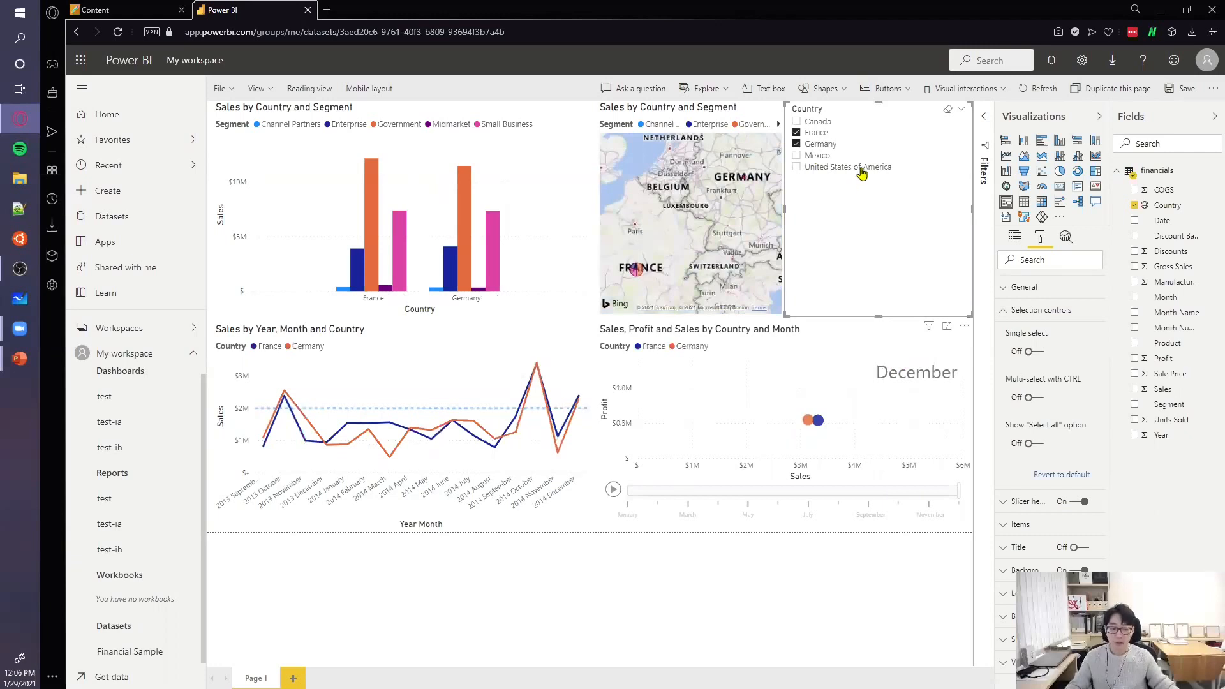
{"action": "left_click", "coordinate": [796, 132]}
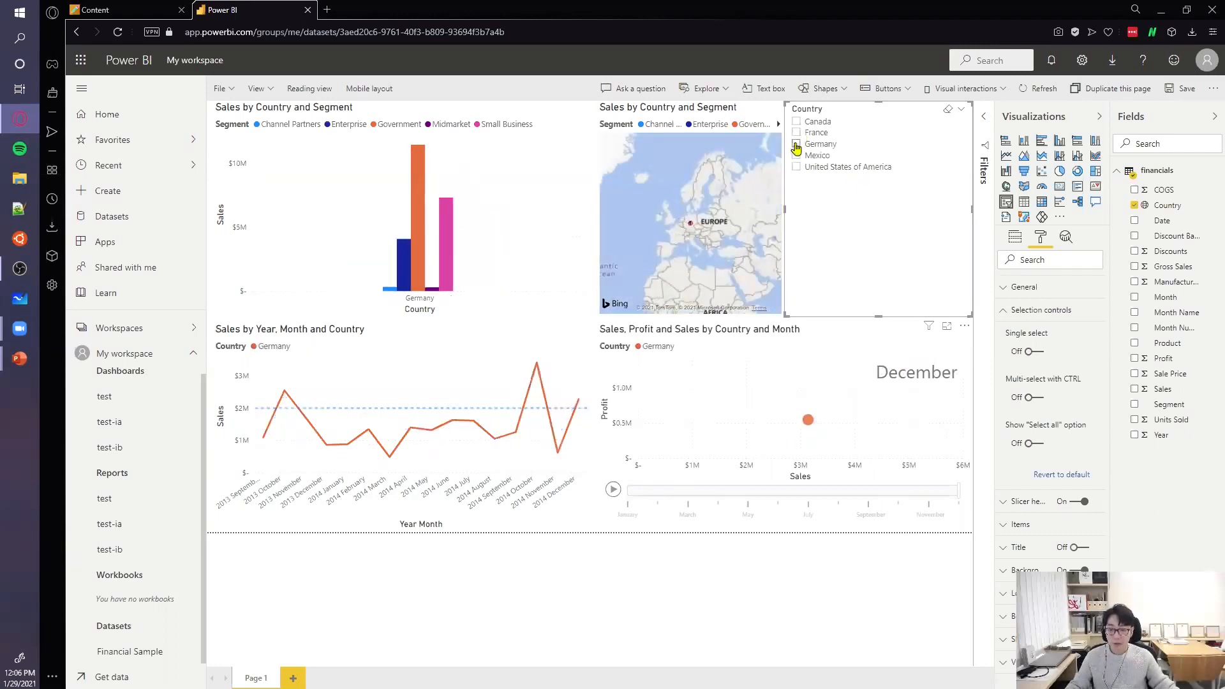
- Clear the Germany selection in the Country slicer
{"action": "left_click", "coordinate": [796, 144]}
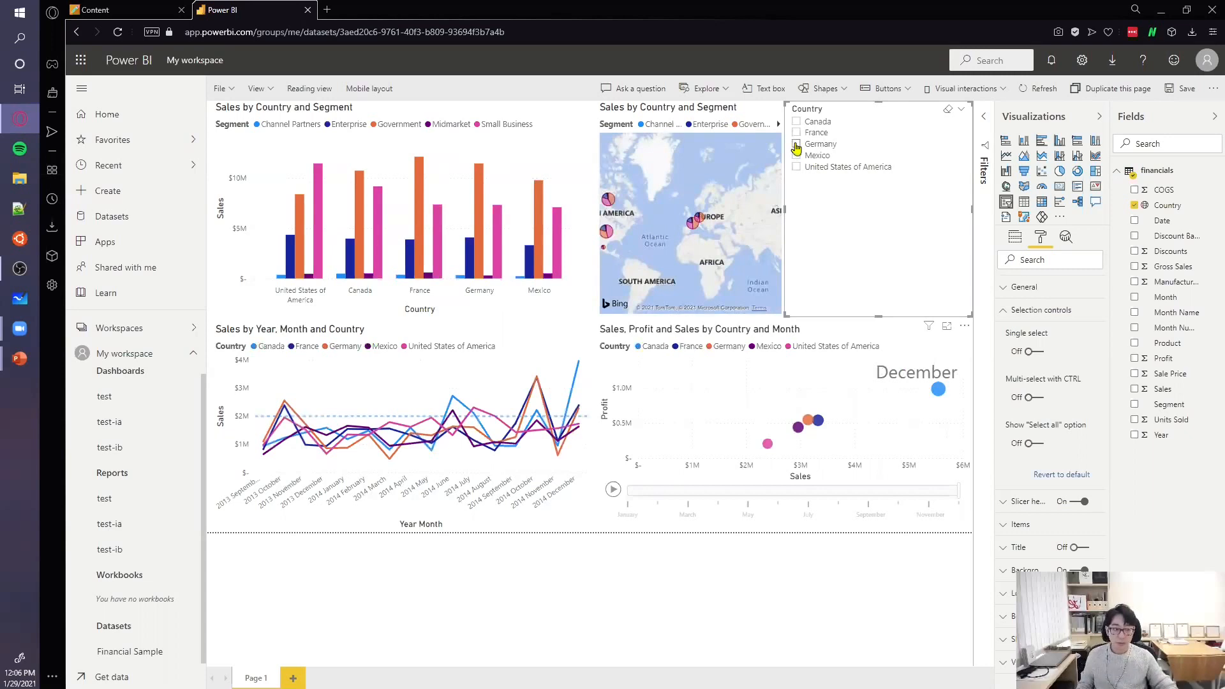
{"action": "key", "text": "alt+Tab"}
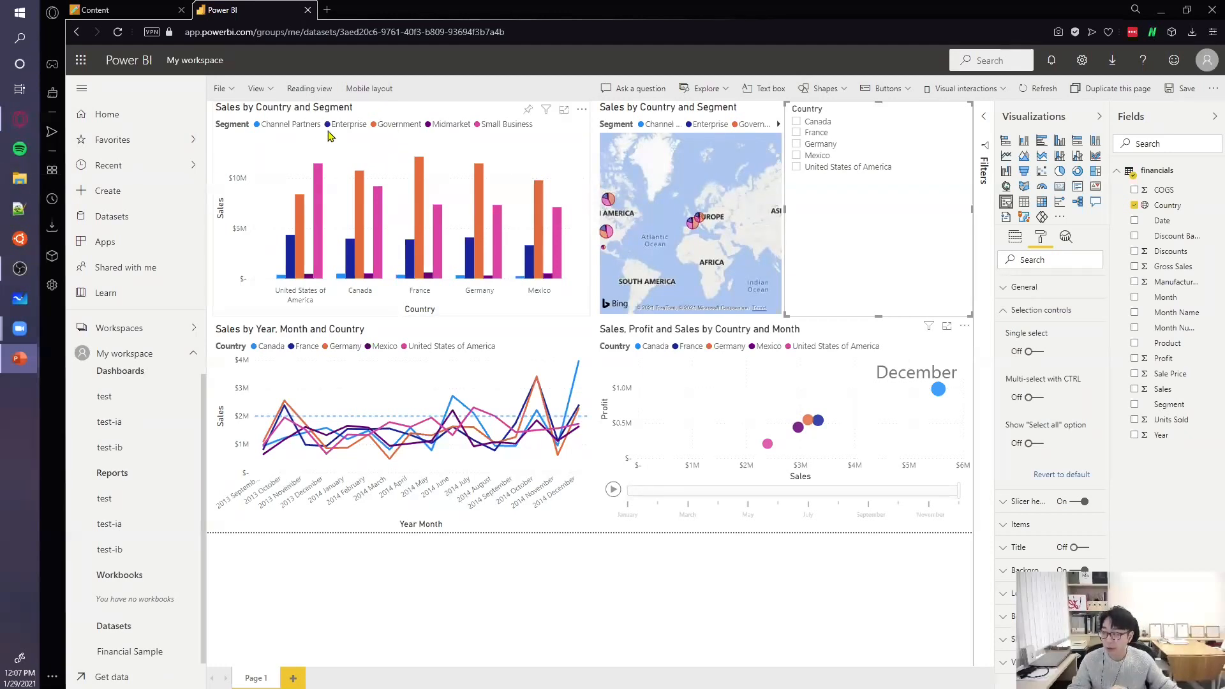
- Highlight the Government, Small Business, Midmarket and Enterprise segments one after another from the Sales by Country and Segment column chart's legend
{"action": "left_click", "coordinate": [397, 125]}
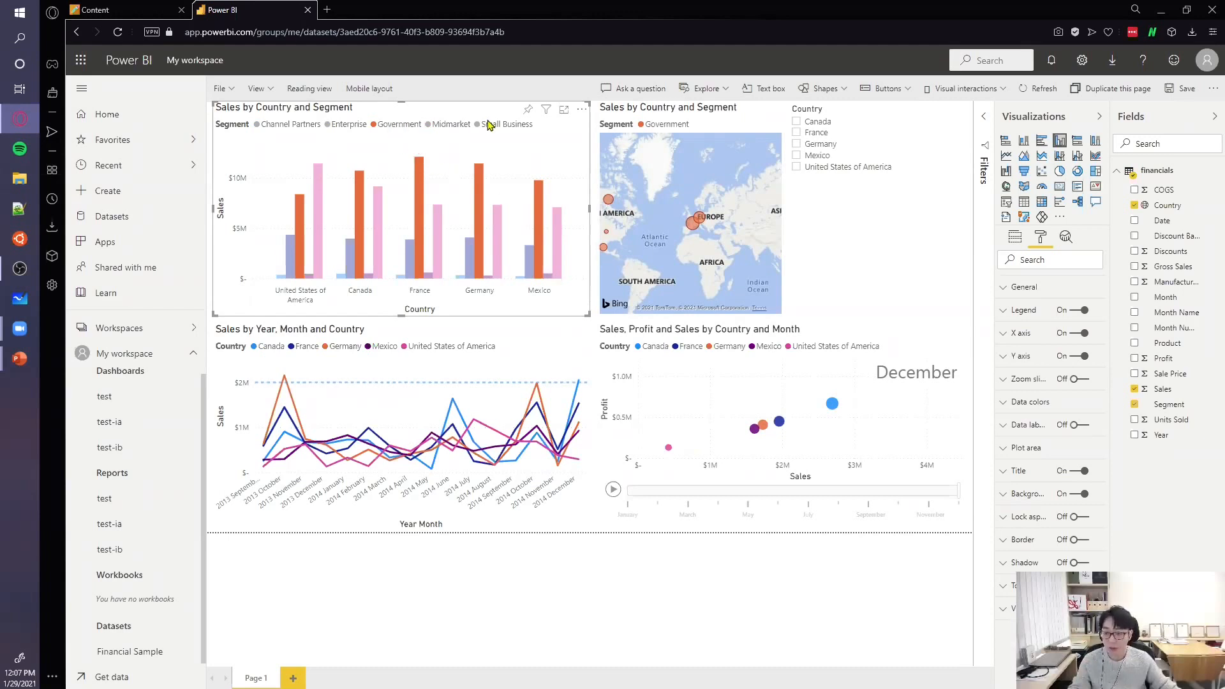
{"action": "left_click", "coordinate": [507, 124]}
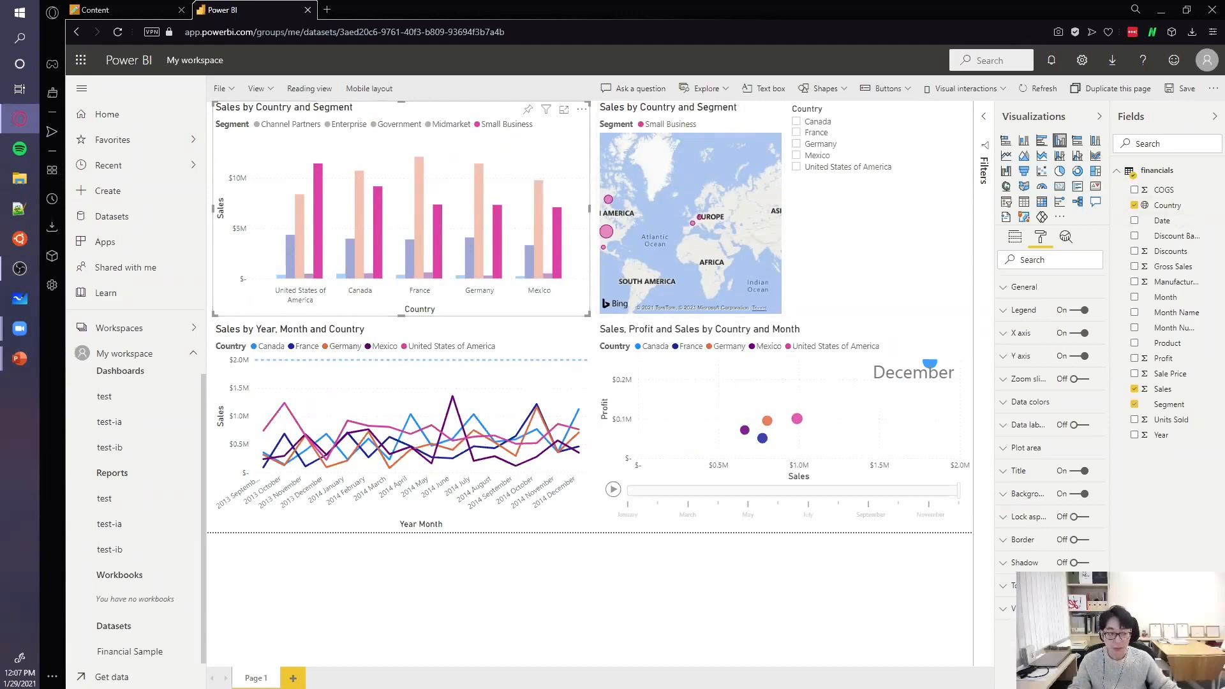
{"action": "key", "text": "alt+Tab"}
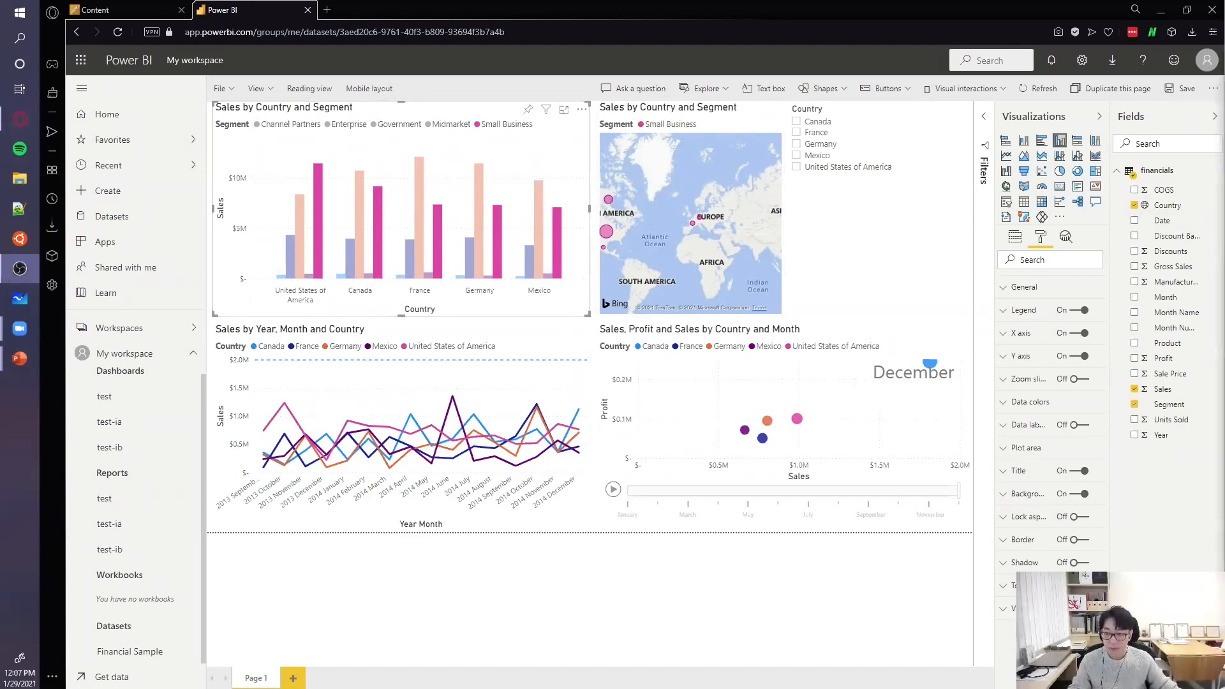
{"action": "left_click", "coordinate": [458, 126]}
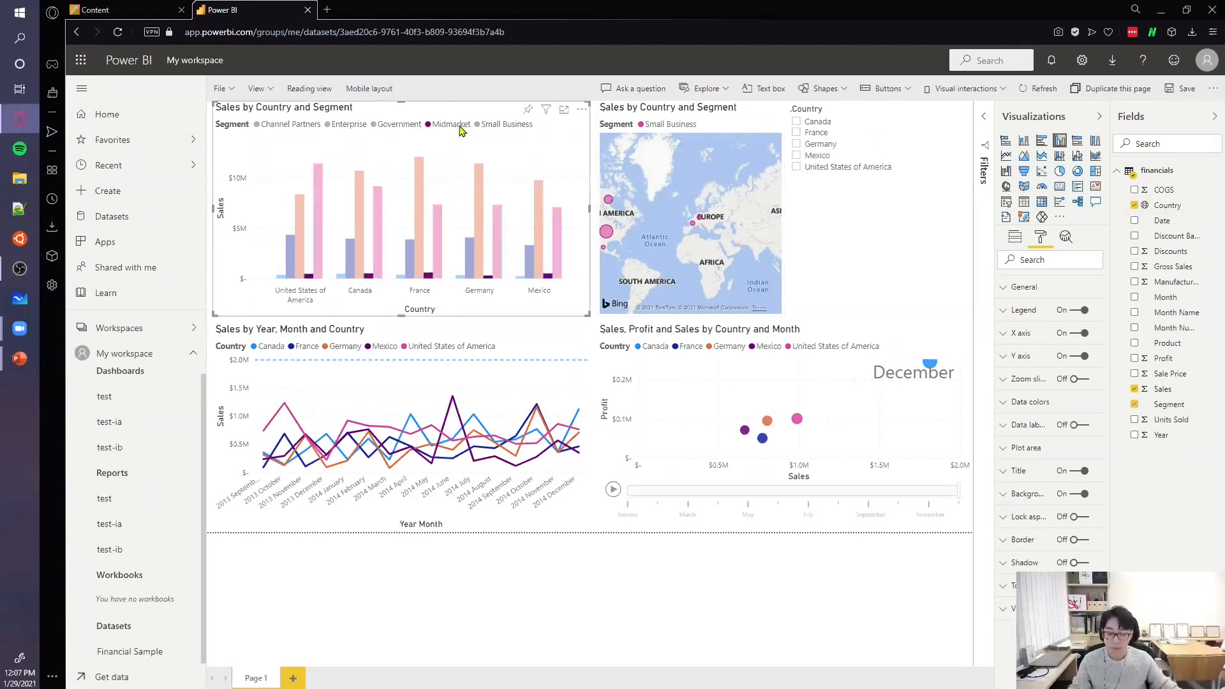
{"action": "key", "text": "alt+Tab"}
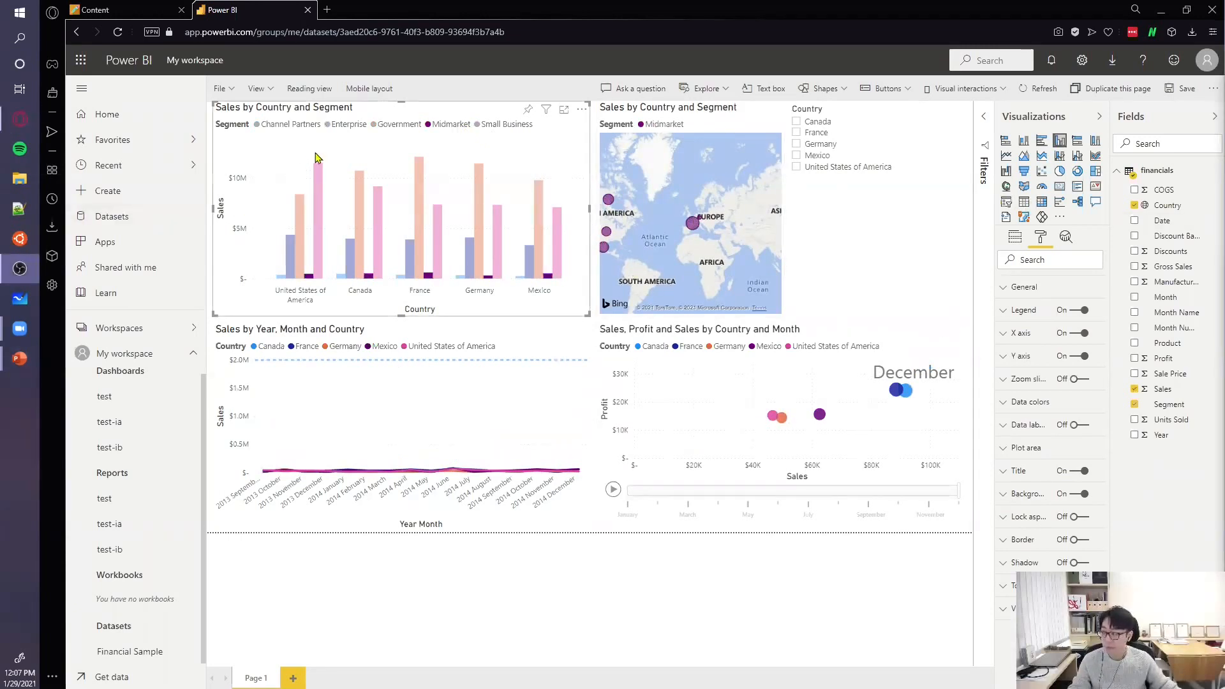
{"action": "left_click", "coordinate": [360, 129]}
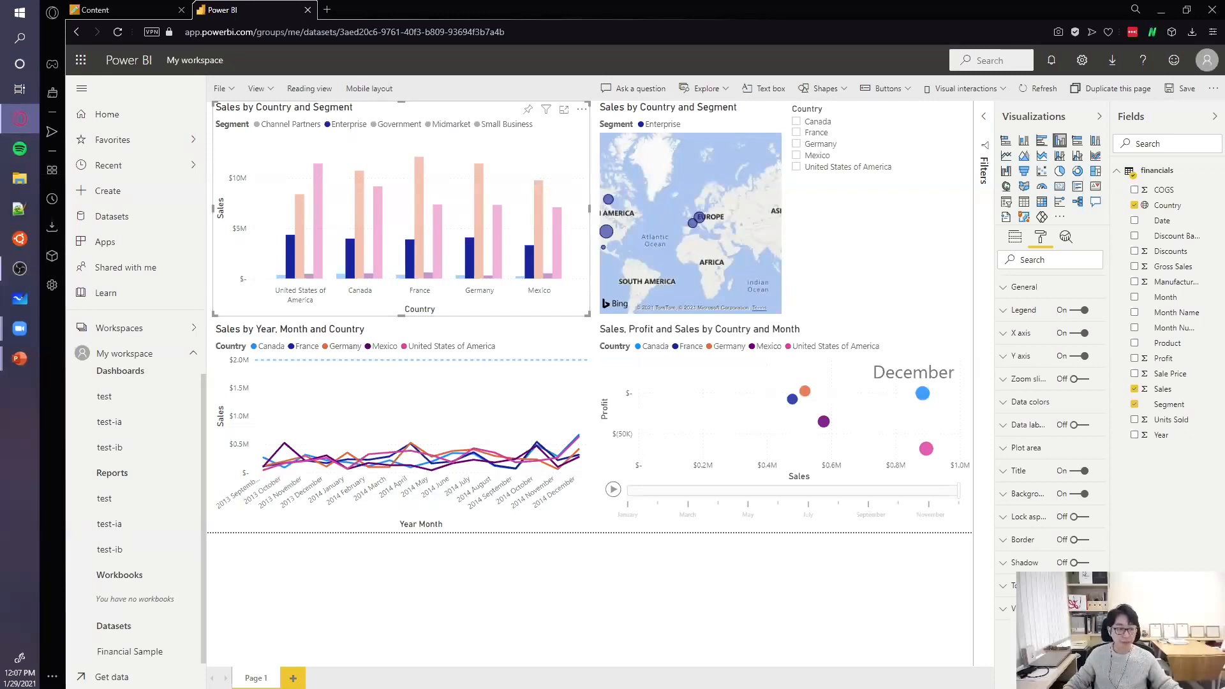
{"action": "key", "text": "alt+Tab"}
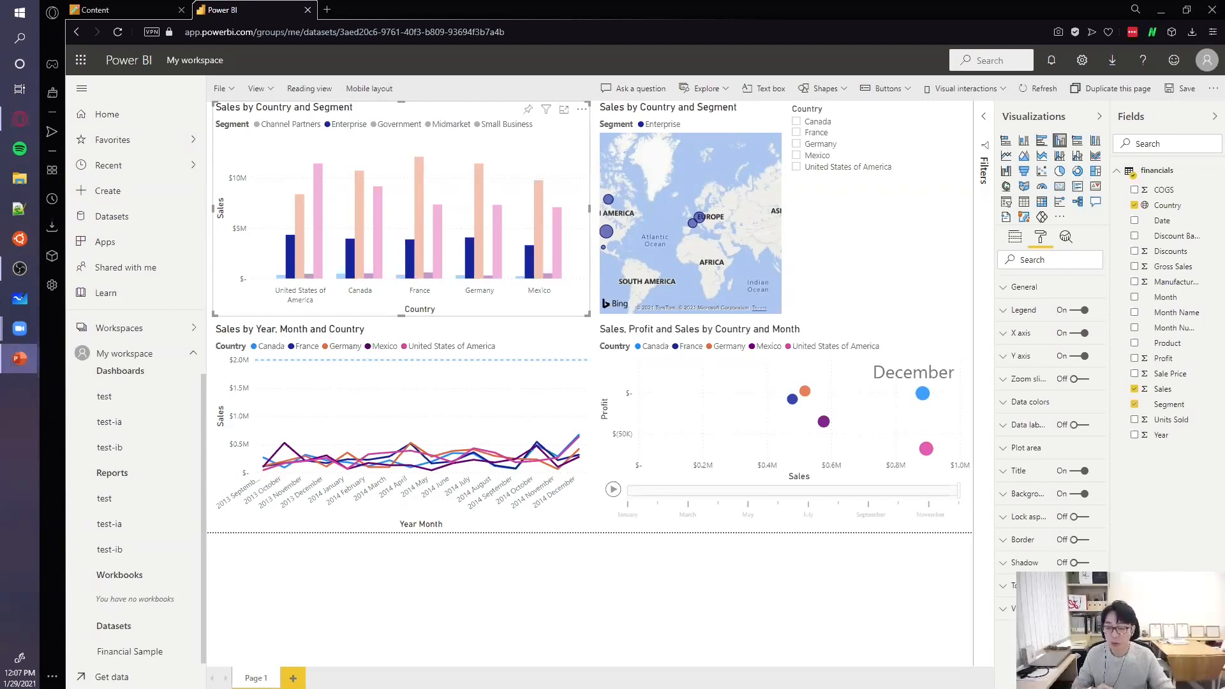
{"action": "key", "text": "ctrl"}
{"action": "key", "text": "ctrl"}
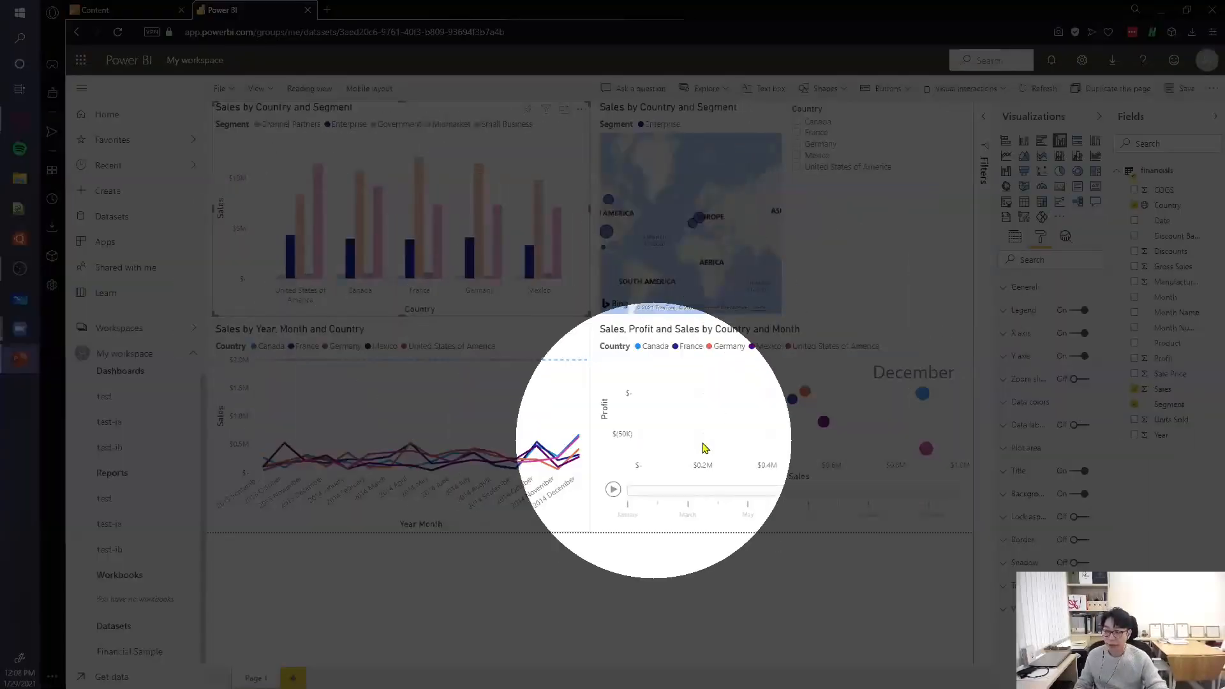
{"action": "key", "text": "ctrl"}
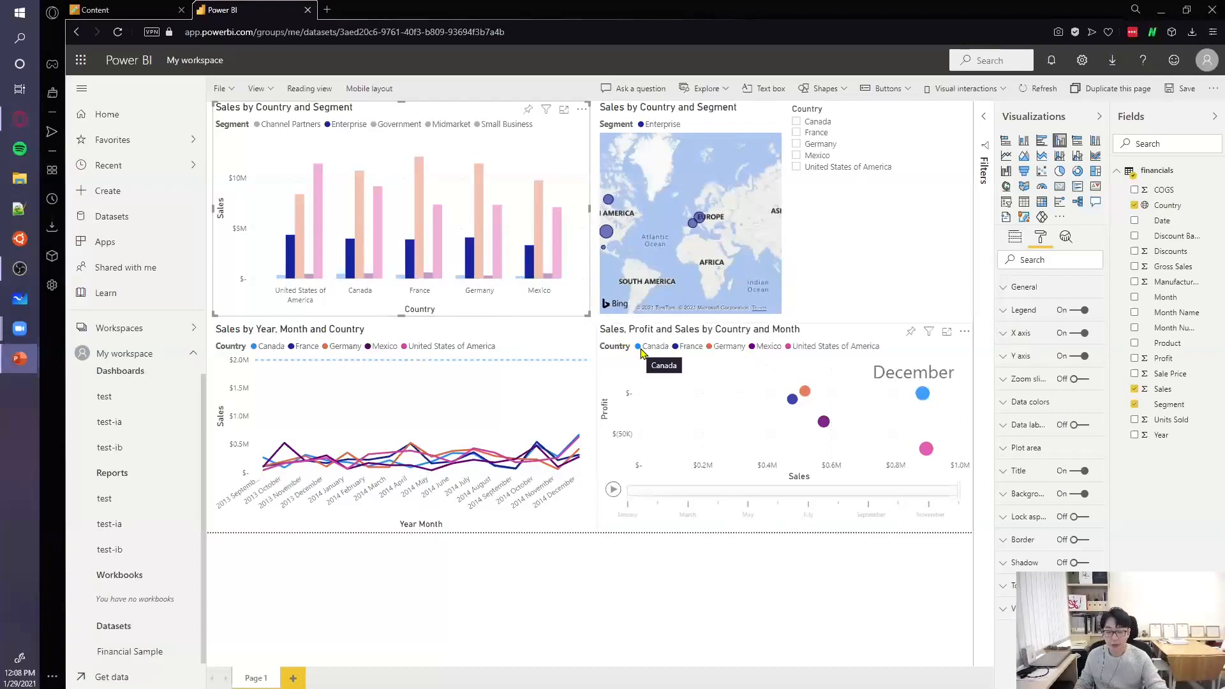
{"action": "key", "text": "ctrl"}
{"action": "key", "text": "ctrl"}
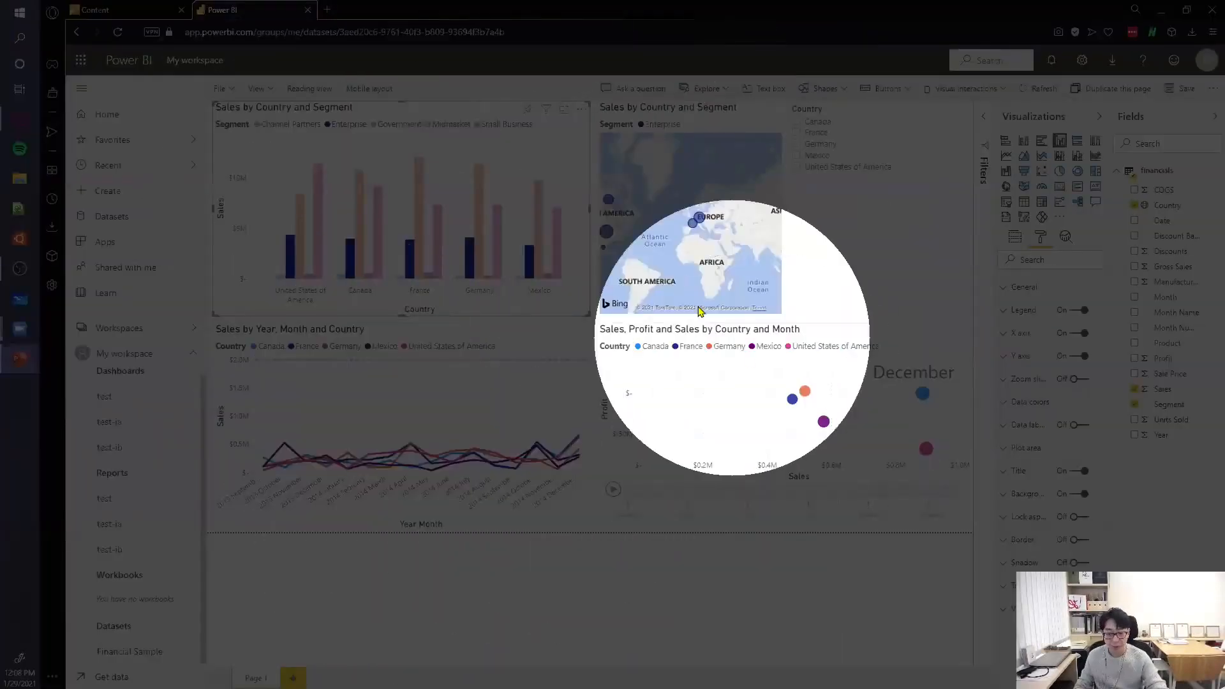
{"action": "key", "text": "ctrl"}
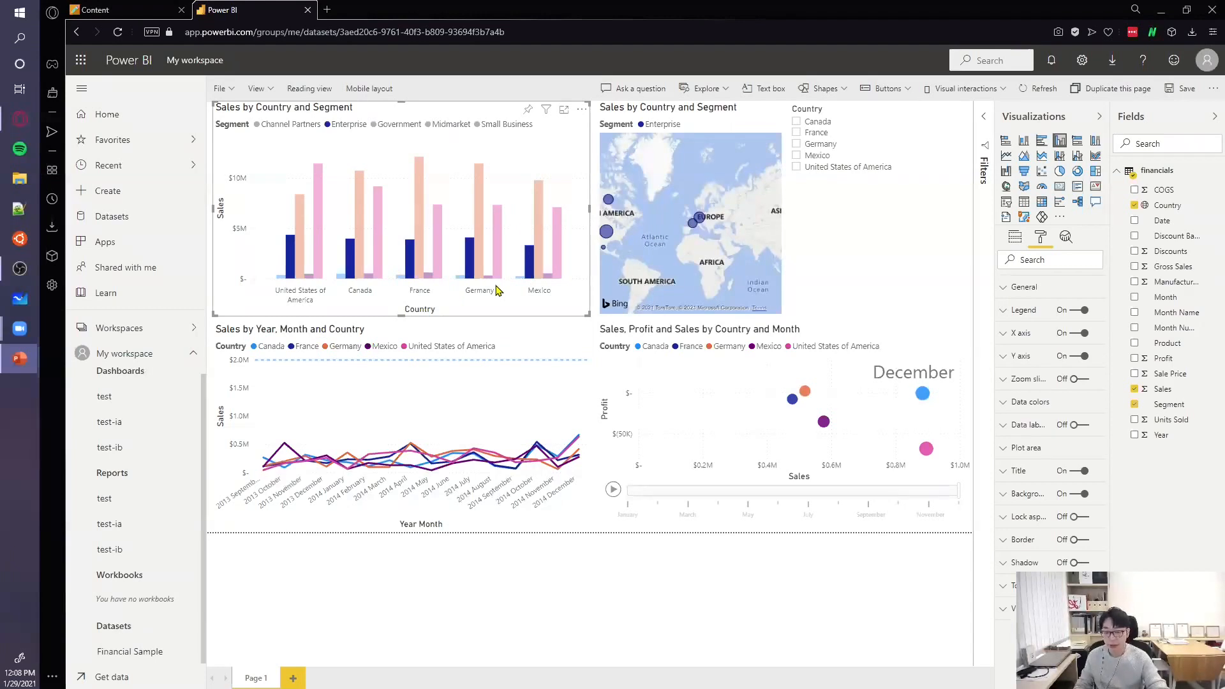
{"action": "key", "text": "ctrl"}
{"action": "key", "text": "ctrl"}
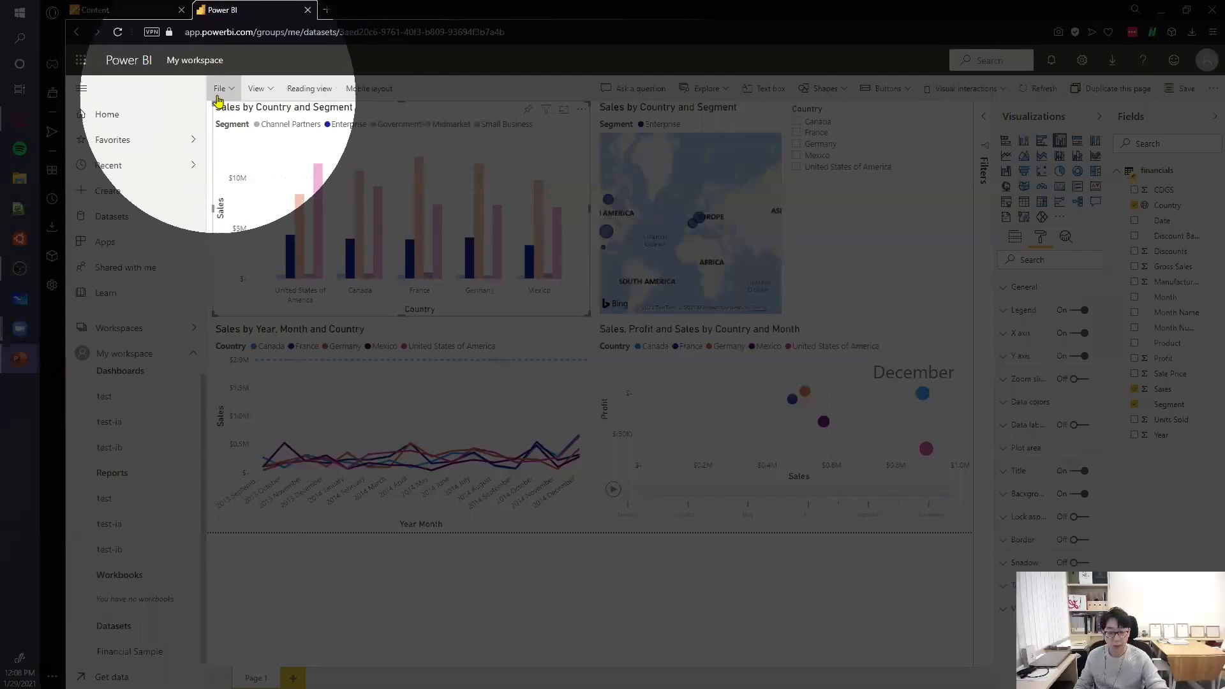
{"action": "key", "text": "ctrl"}
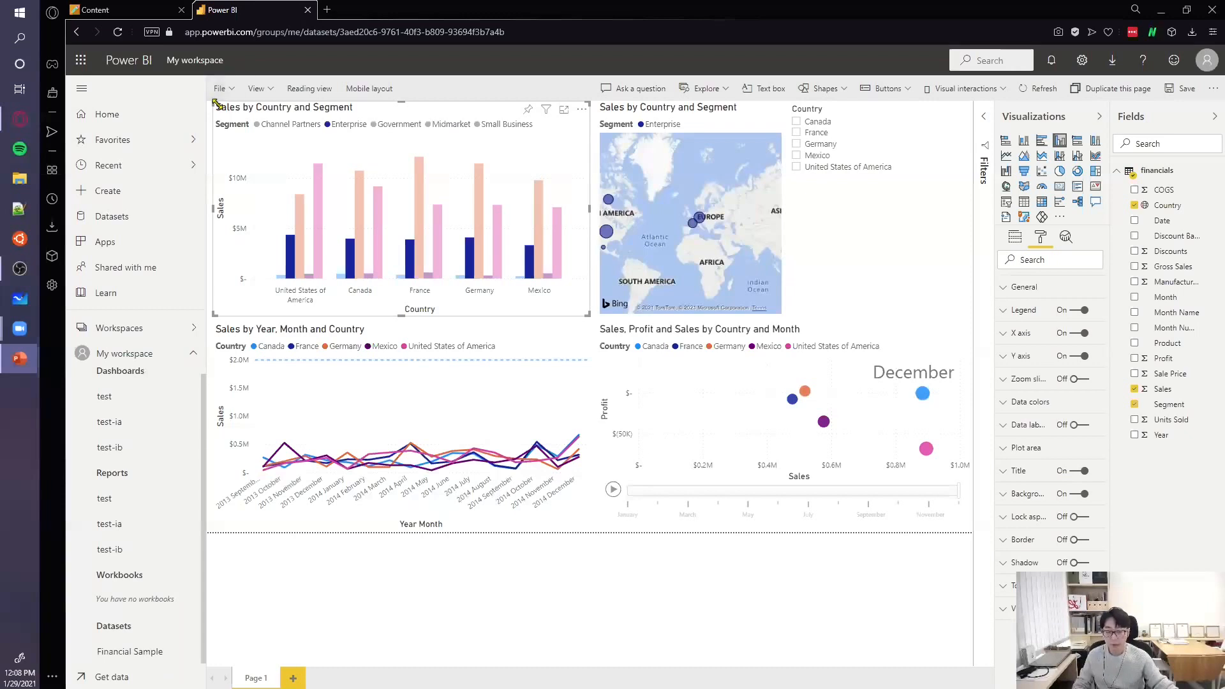
- Save the report under the name test-ba
{"action": "left_click", "coordinate": [223, 94]}
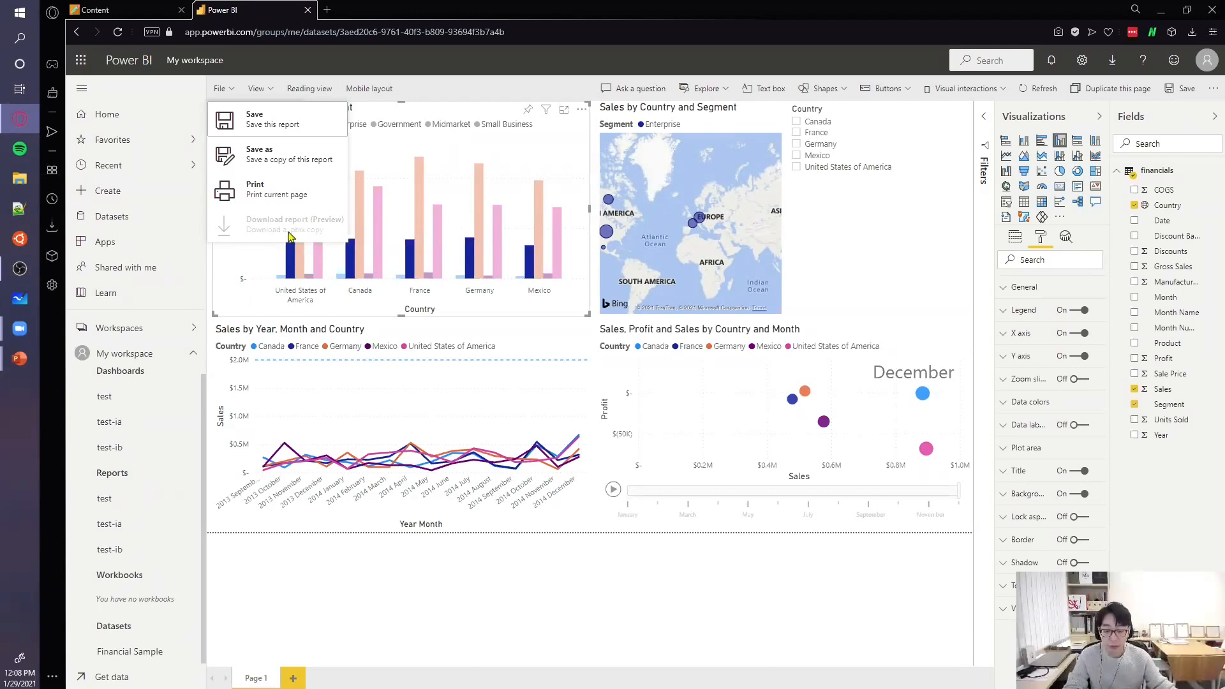
{"action": "left_click", "coordinate": [248, 126]}
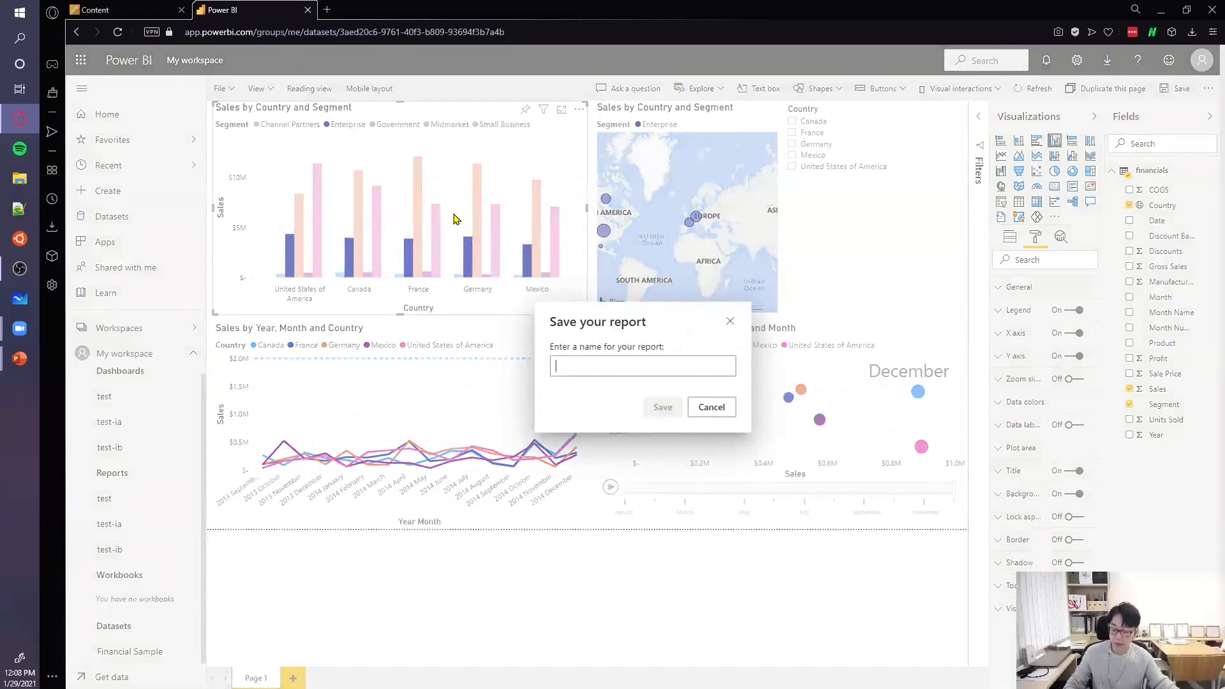
{"action": "left_click", "coordinate": [615, 362]}
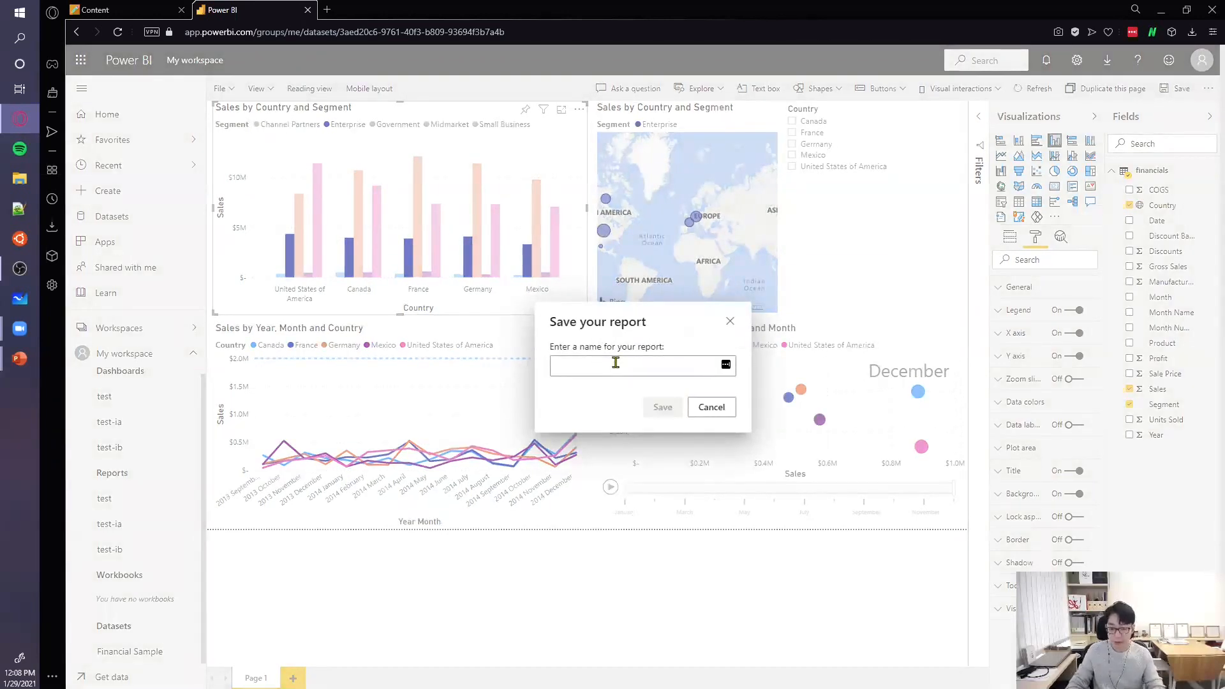
{"action": "type", "text": "test-ba"}
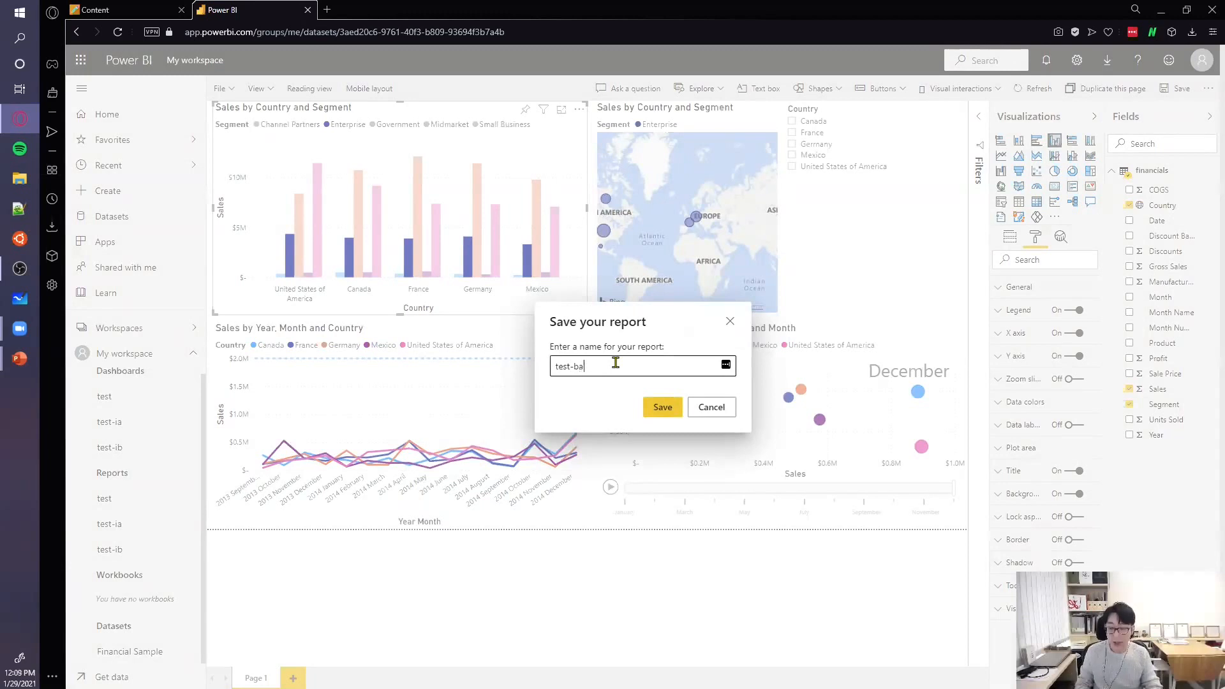
{"action": "left_click", "coordinate": [668, 418]}
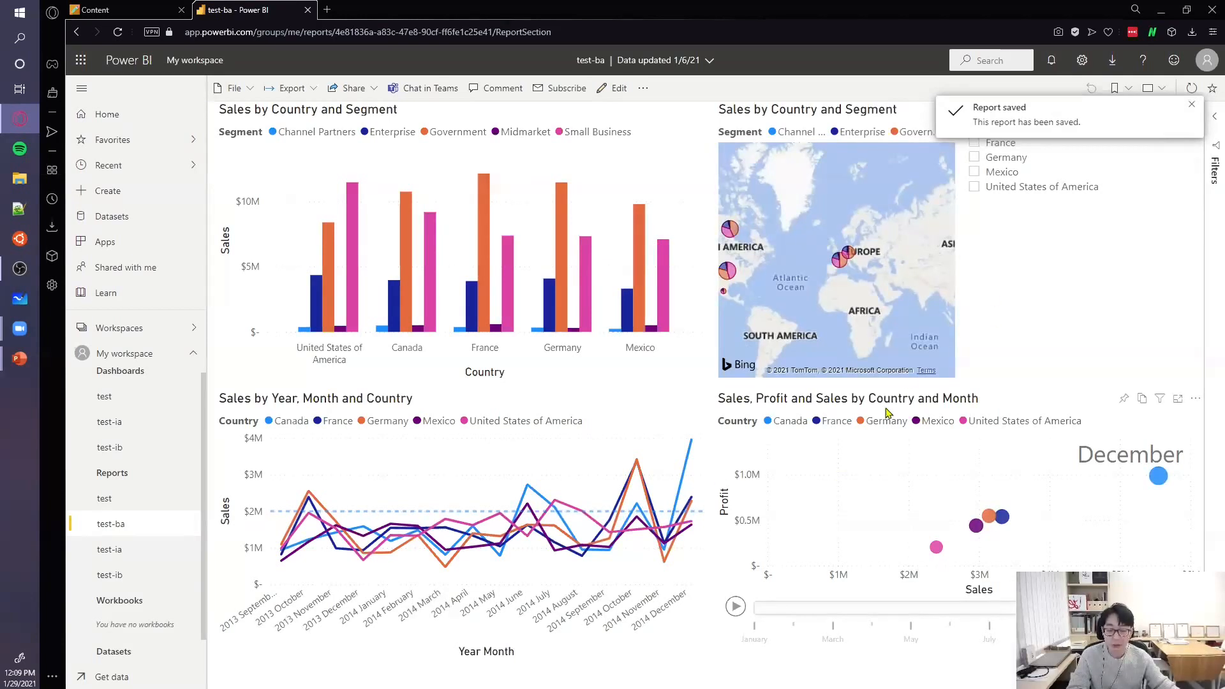
- Switch the saved test-ba report to editing mode and return it to reading view
{"action": "mouse_move", "coordinate": [474, 468]}
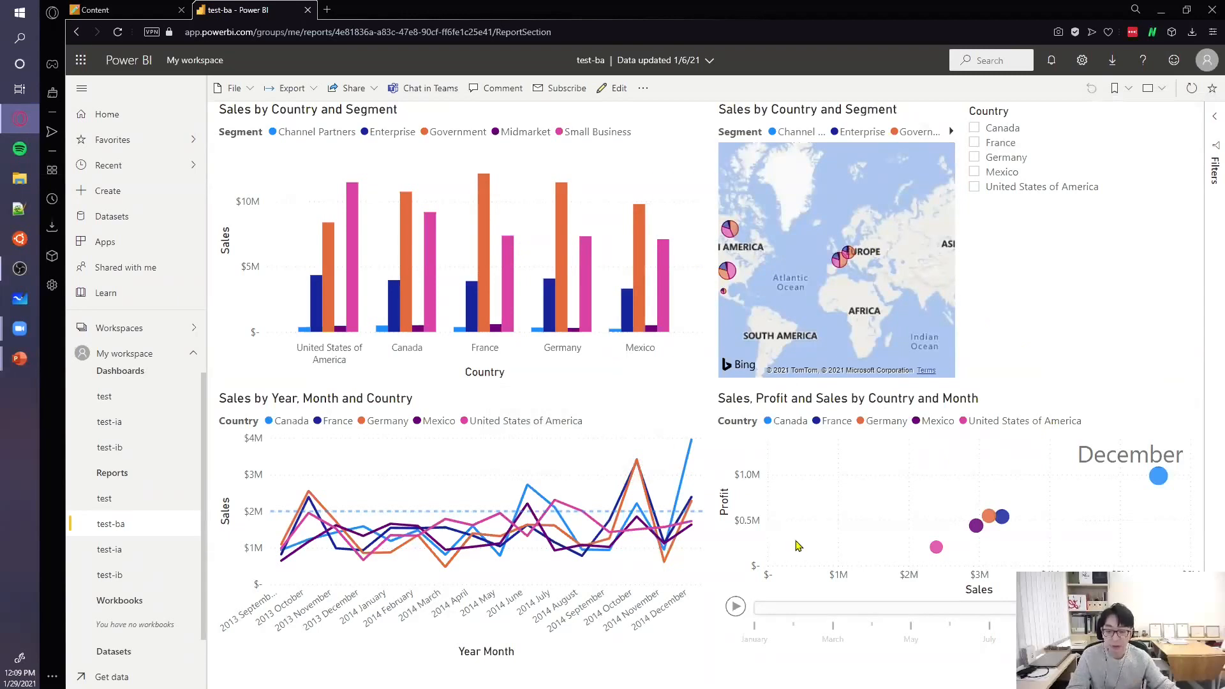
{"action": "mouse_move", "coordinate": [588, 260]}
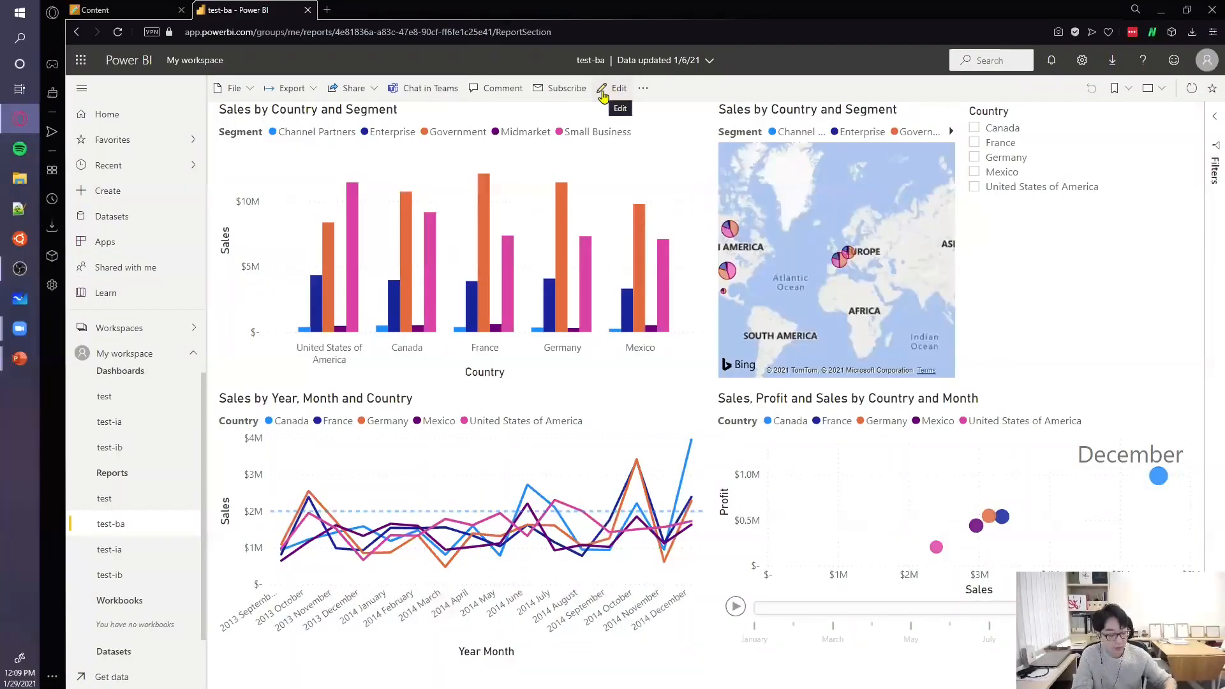
{"action": "left_click", "coordinate": [603, 89]}
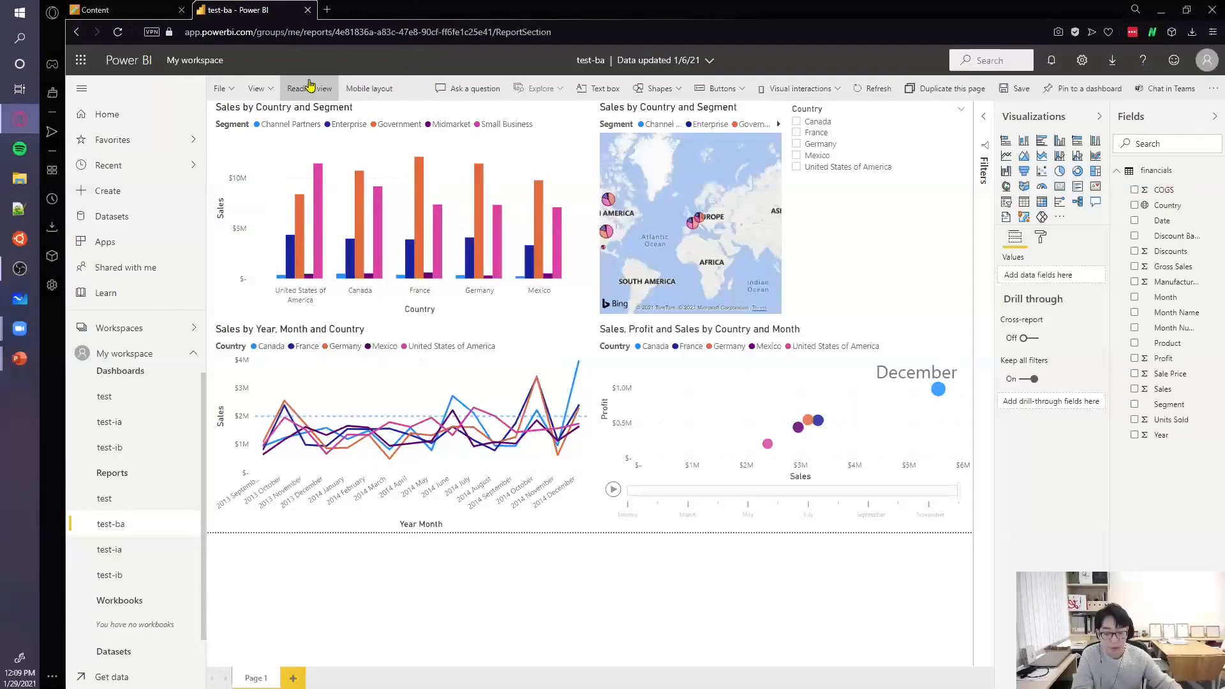
{"action": "left_click", "coordinate": [309, 88]}
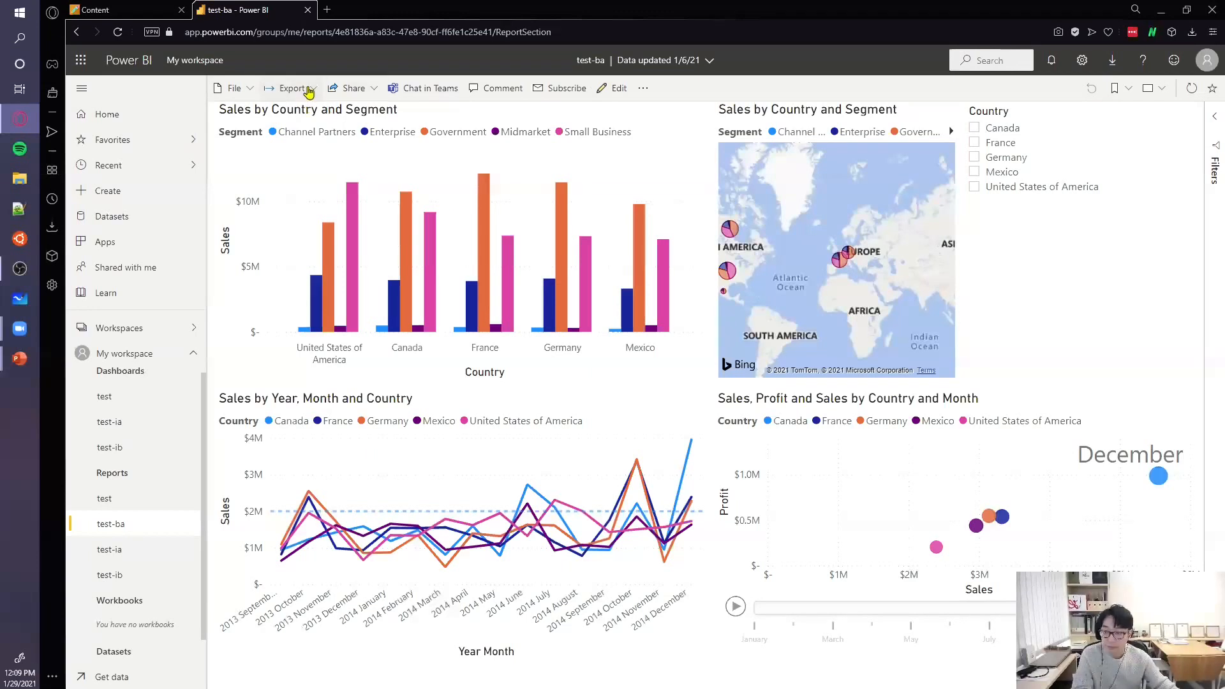
- Look through the export and sharing options available for the test-ba report
{"action": "left_click", "coordinate": [310, 91]}
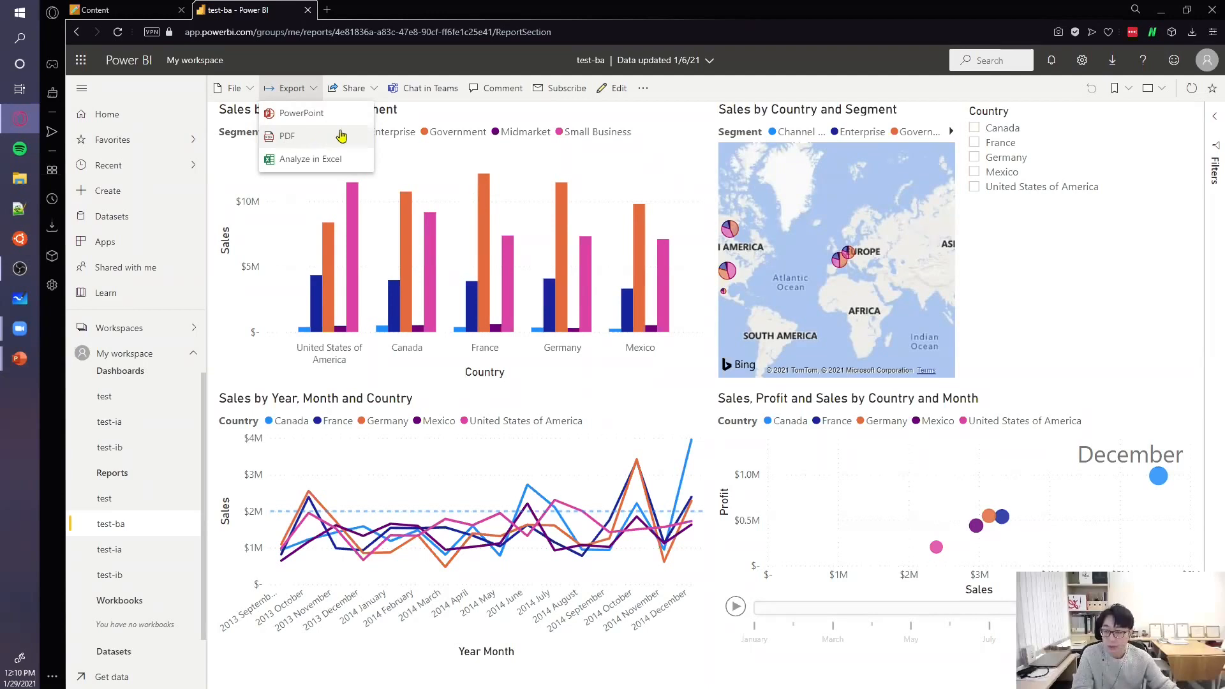
{"action": "left_click", "coordinate": [361, 91]}
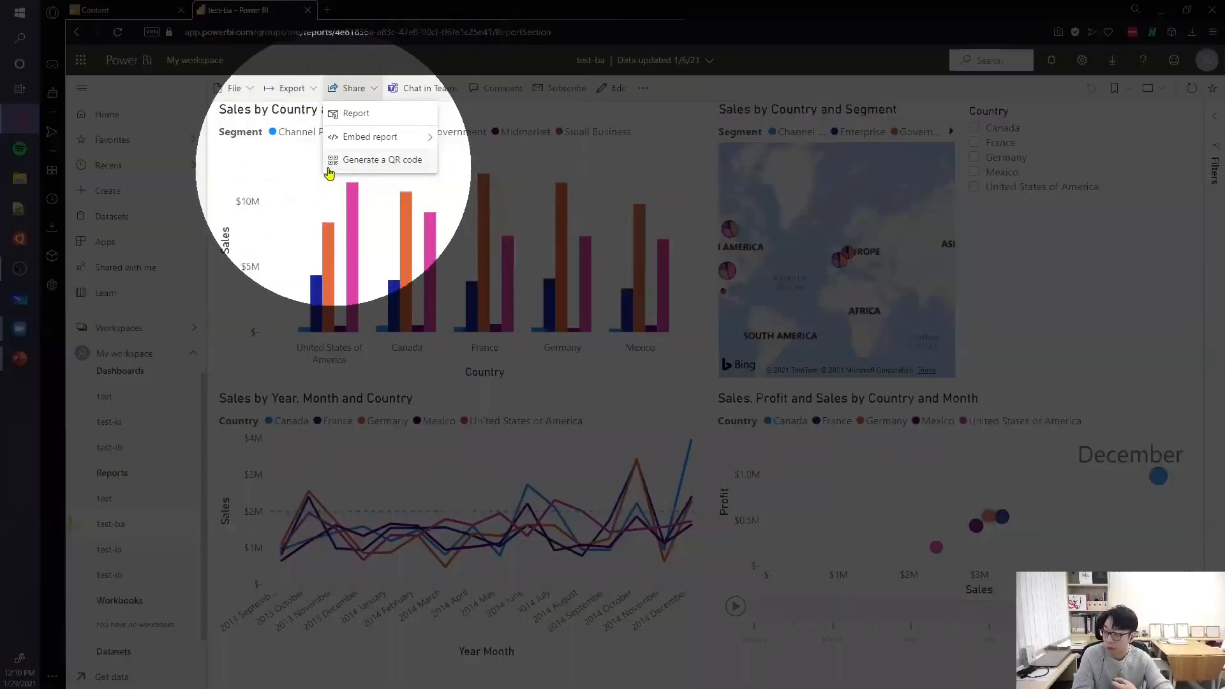
{"action": "mouse_move", "coordinate": [373, 134]}
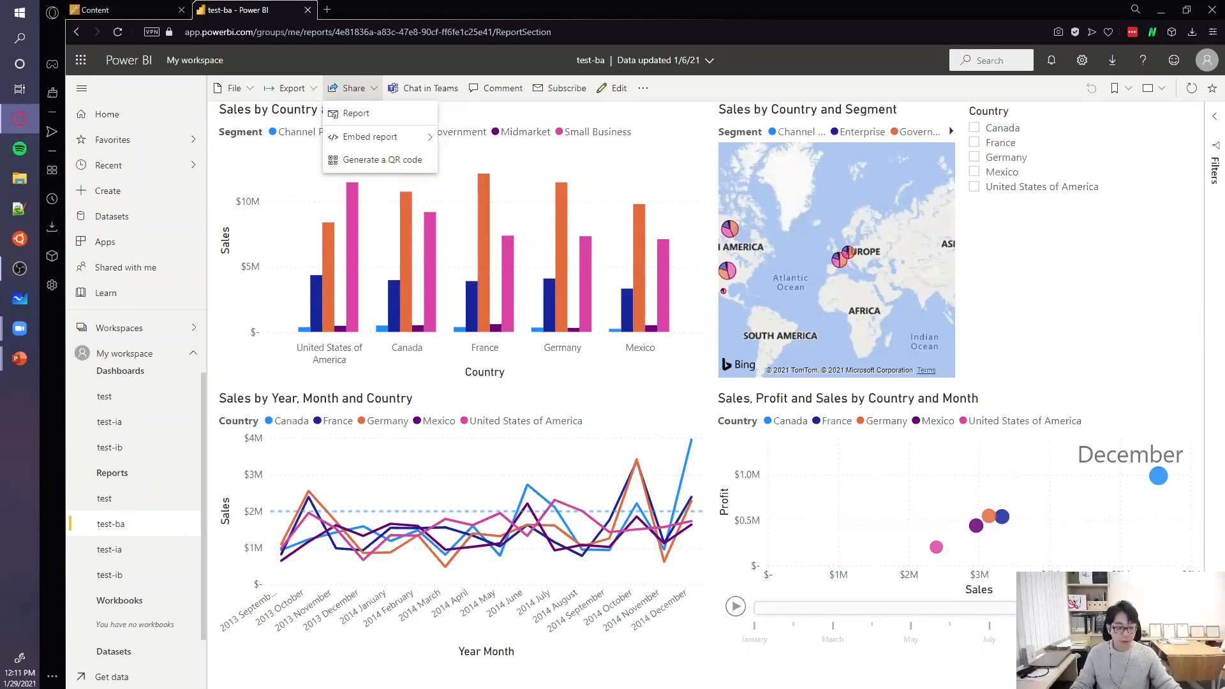
{"action": "key", "text": "alt+Tab"}
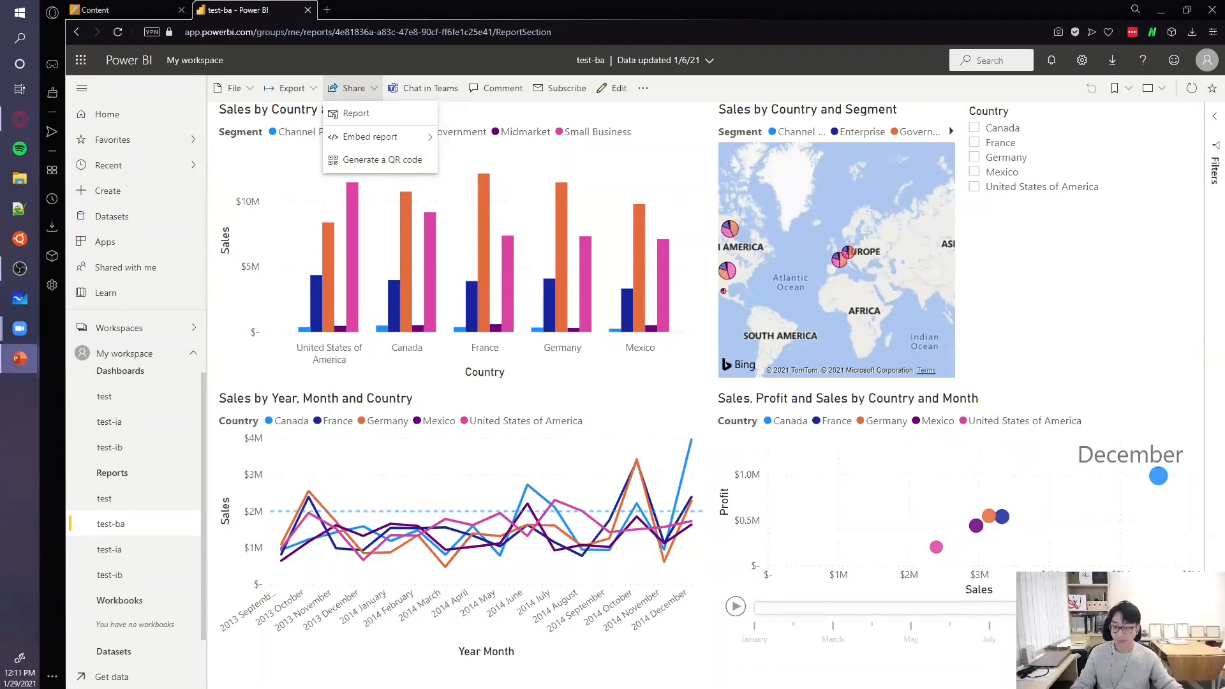
{"action": "key", "text": "alt+Tab"}
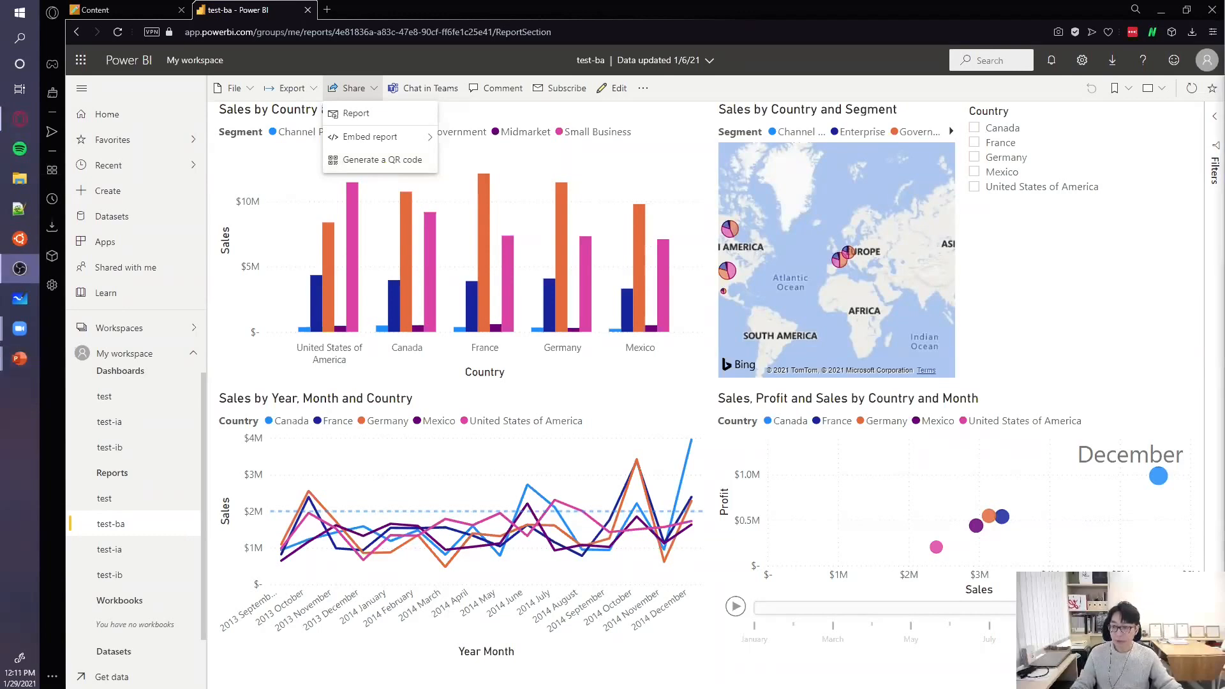
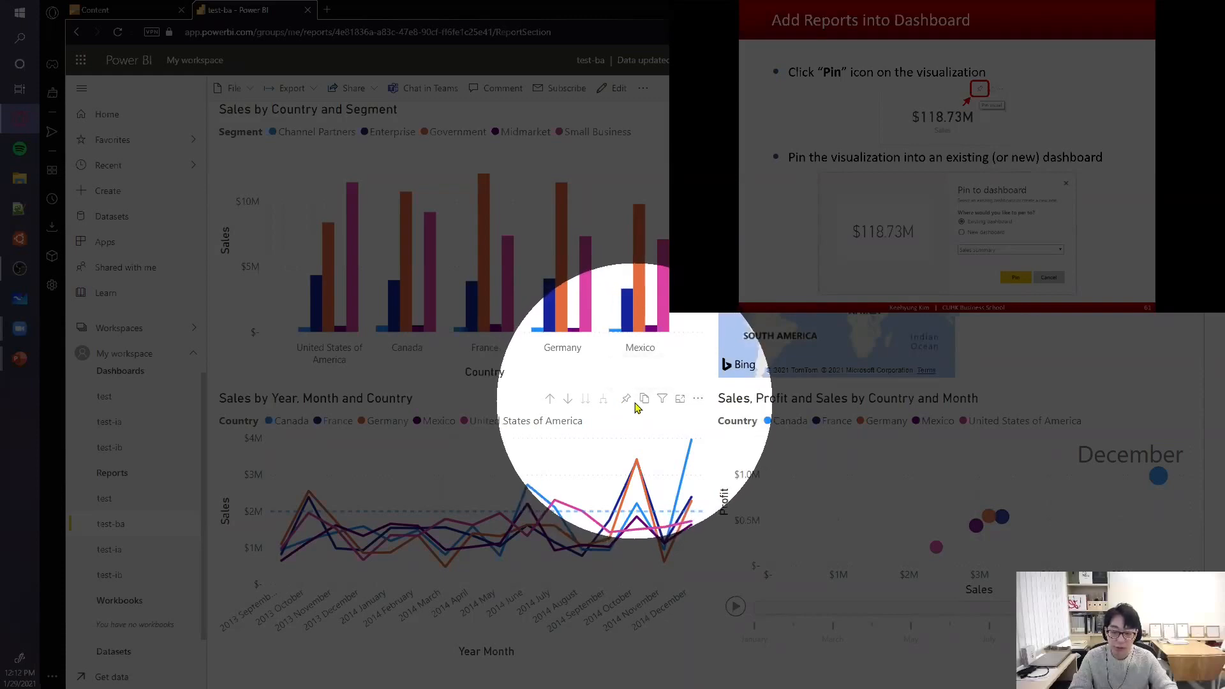
- Pin the Sales by Year, Month and Country line chart to a new dashboard named test-ba
{"action": "key", "text": "Escape"}
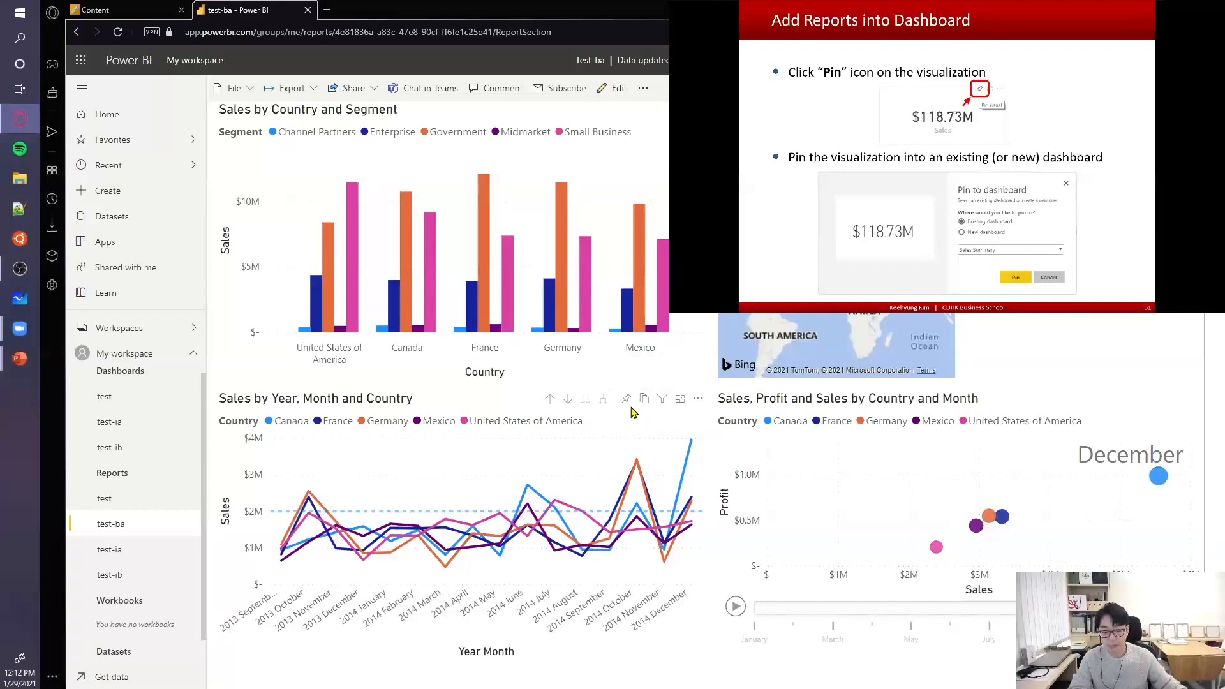
{"action": "left_click", "coordinate": [627, 400]}
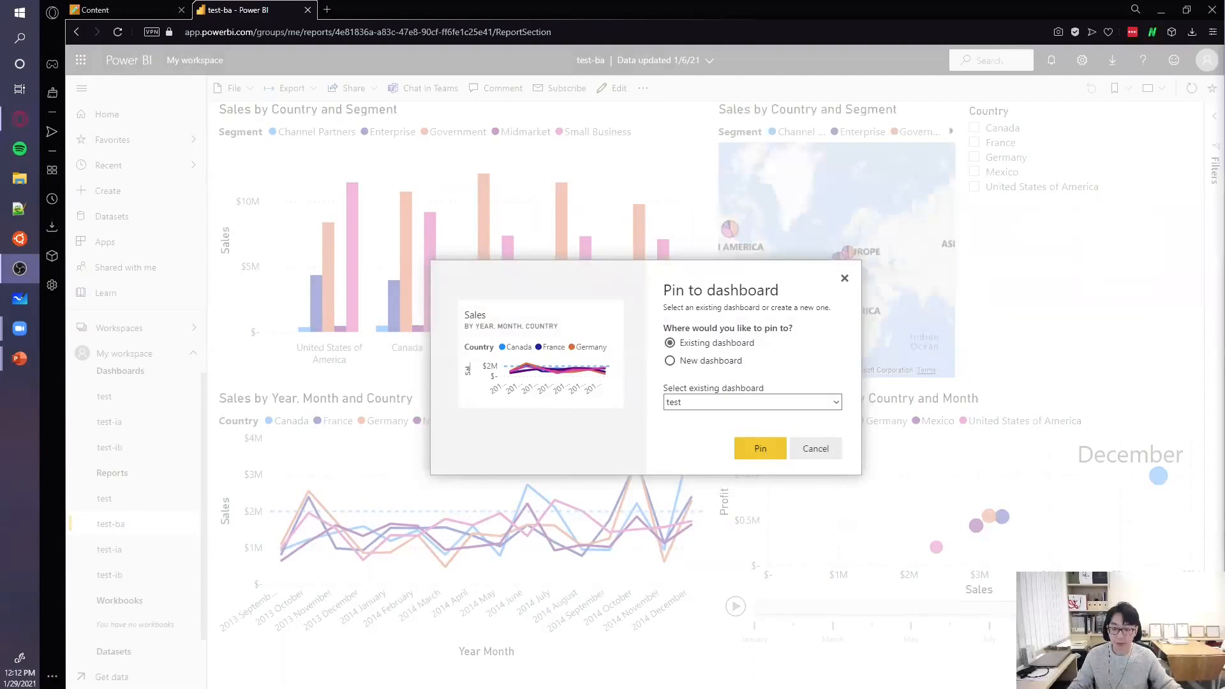
{"action": "left_click", "coordinate": [686, 368]}
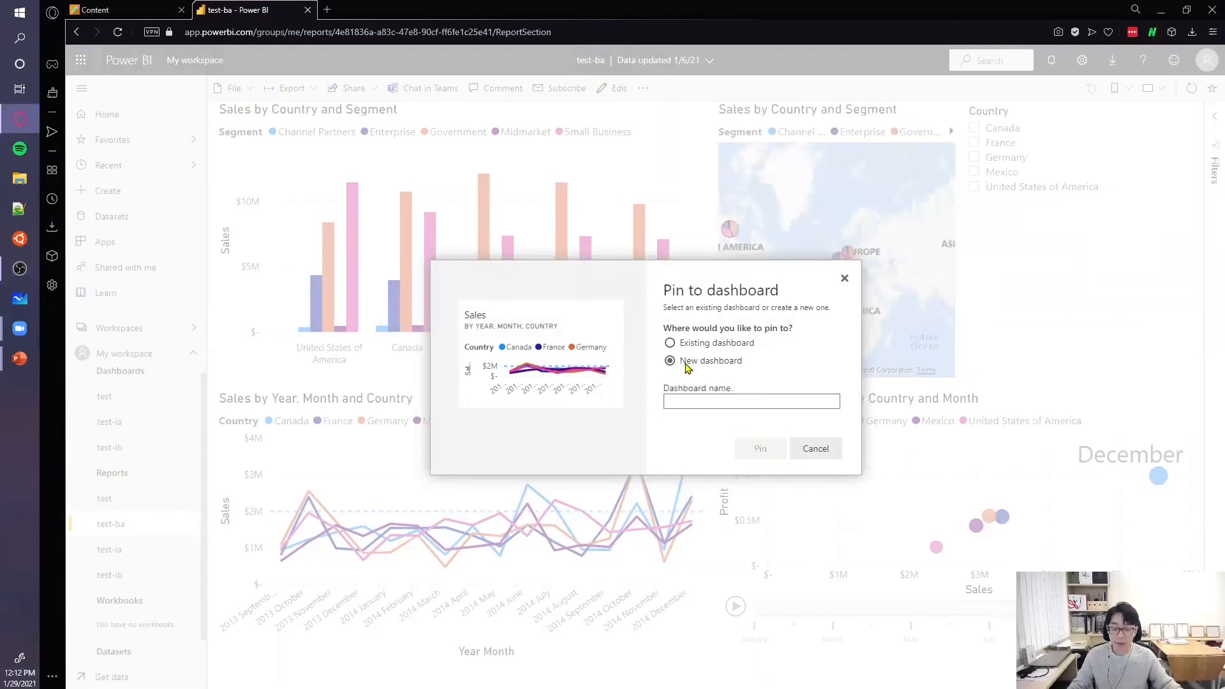
{"action": "left_click", "coordinate": [705, 401]}
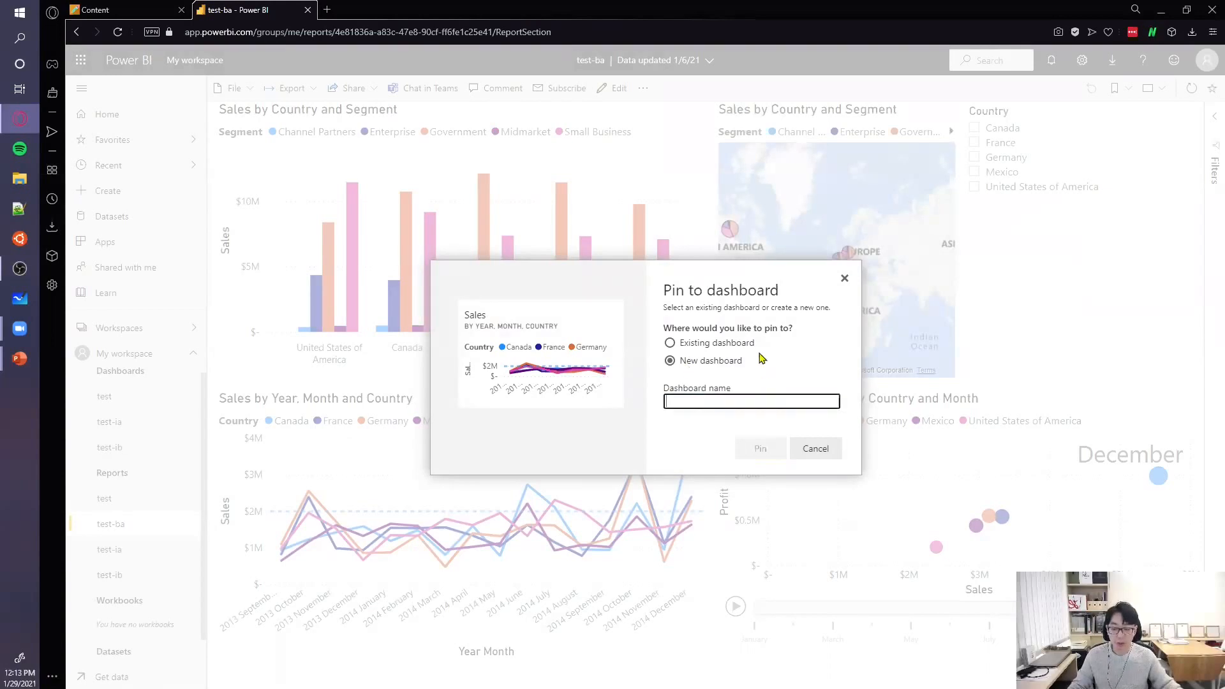
{"action": "type", "text": "test-"}
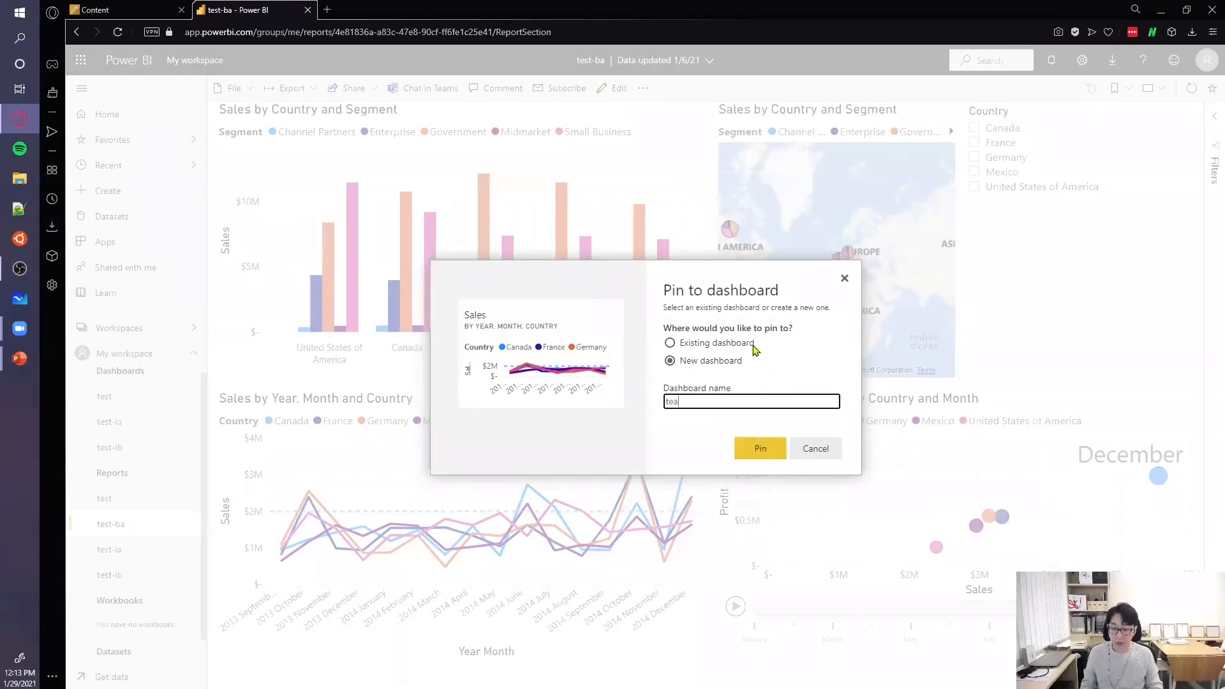
{"action": "type", "text": "ba"}
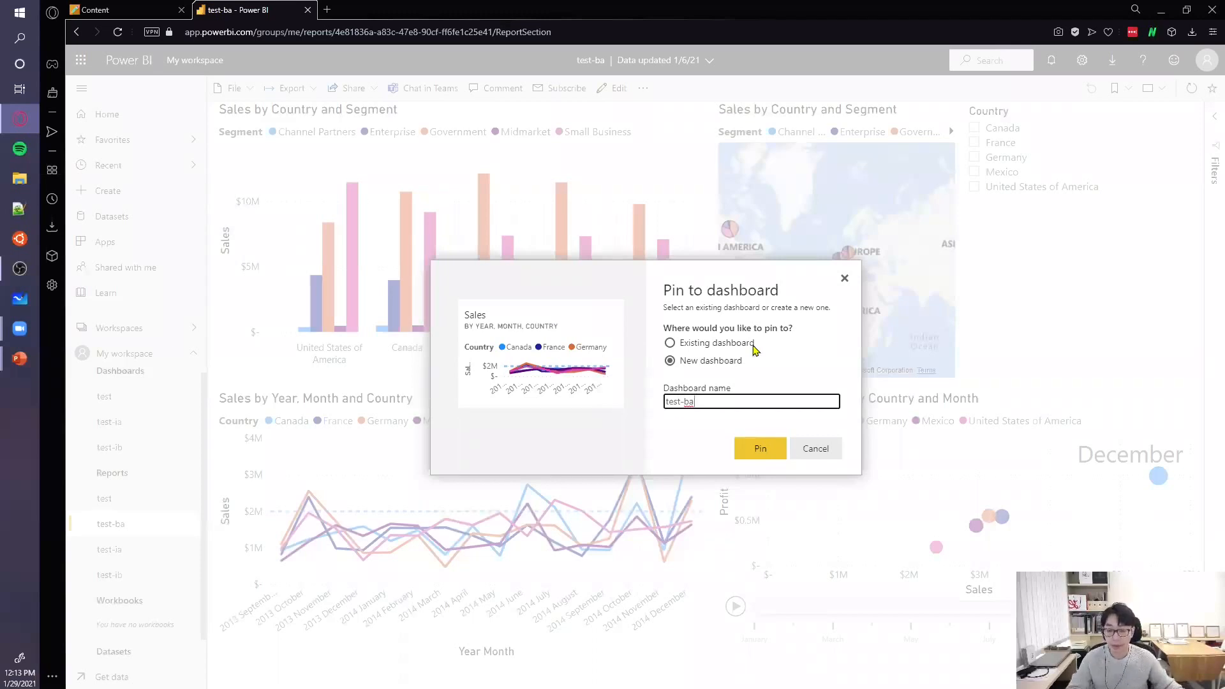
{"action": "left_click", "coordinate": [757, 449]}
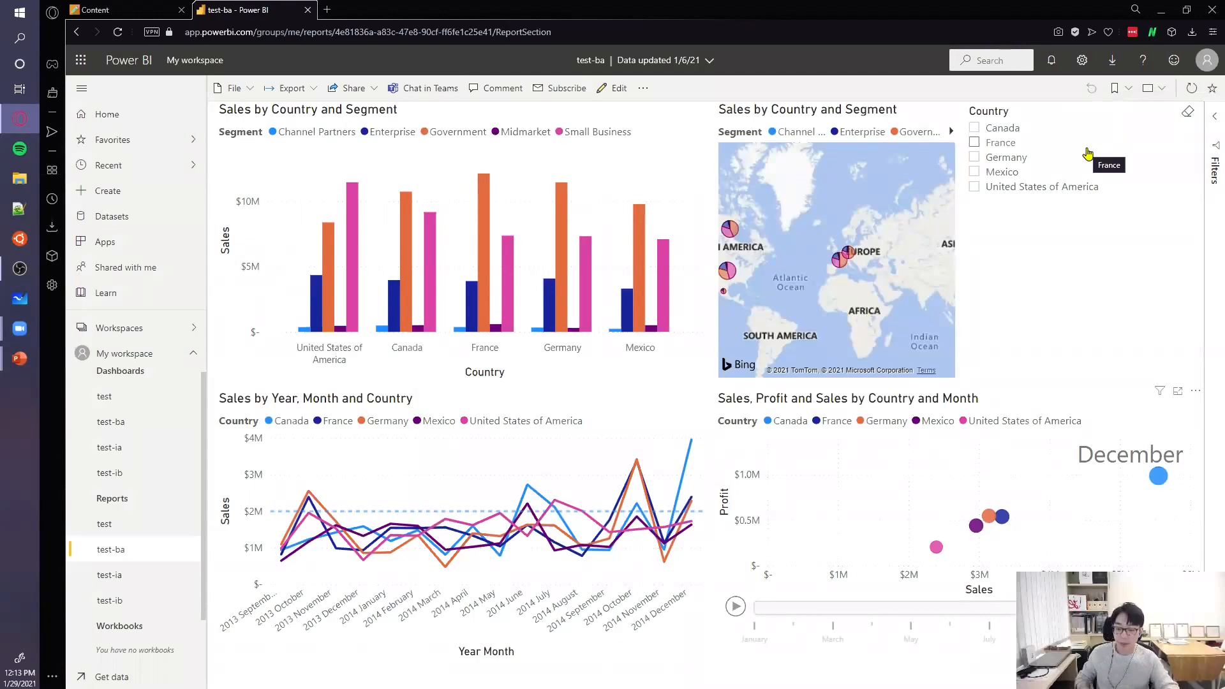
- Open the test-ba dashboard from My workspace and view the pinned Sales line chart
{"action": "key", "text": "ctrl"}
{"action": "key", "text": "ctrl"}
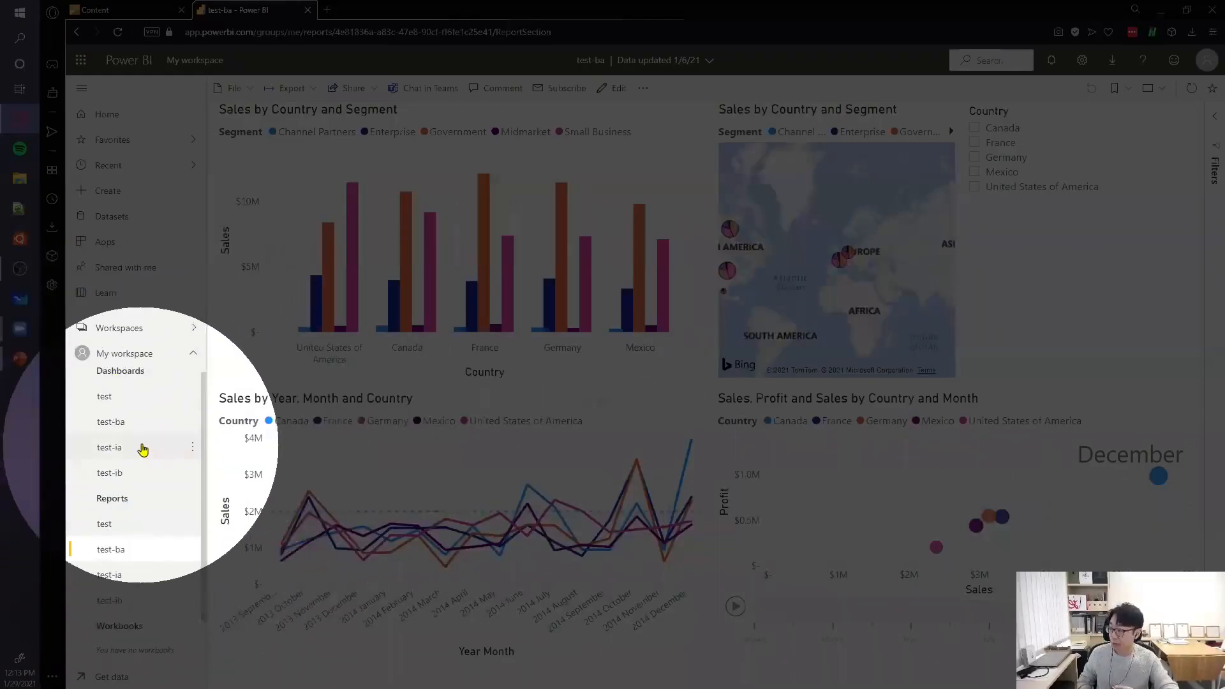
{"action": "key", "text": "ctrl"}
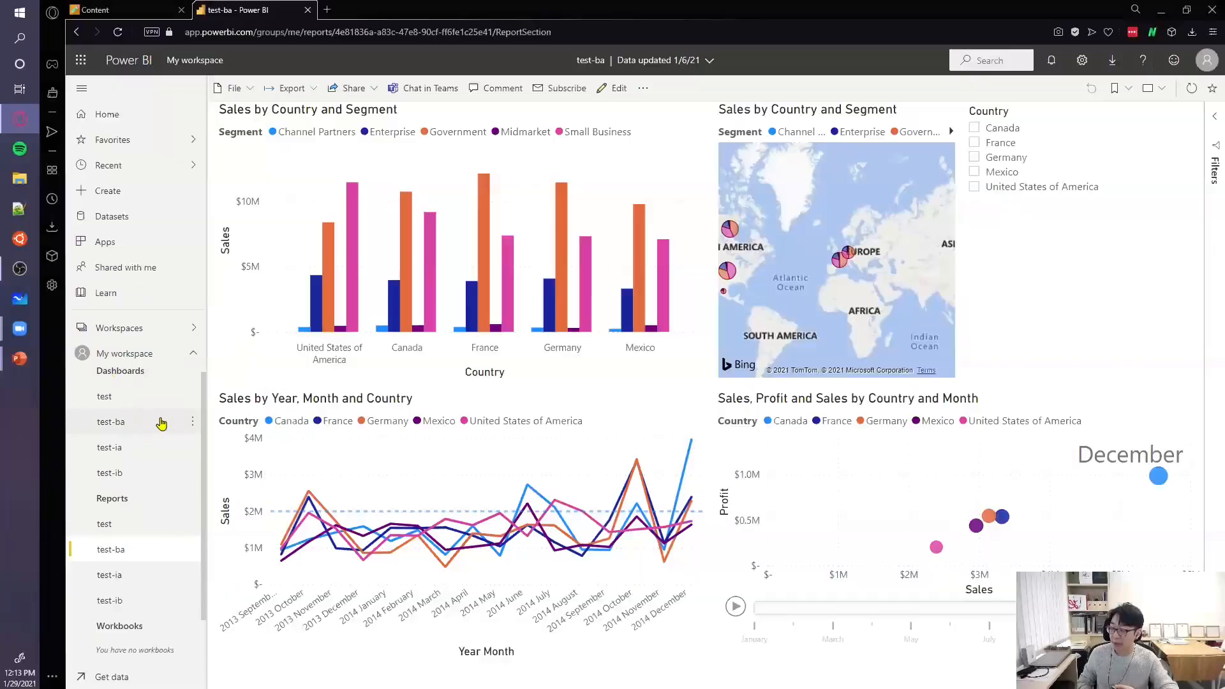
{"action": "left_click", "coordinate": [160, 423]}
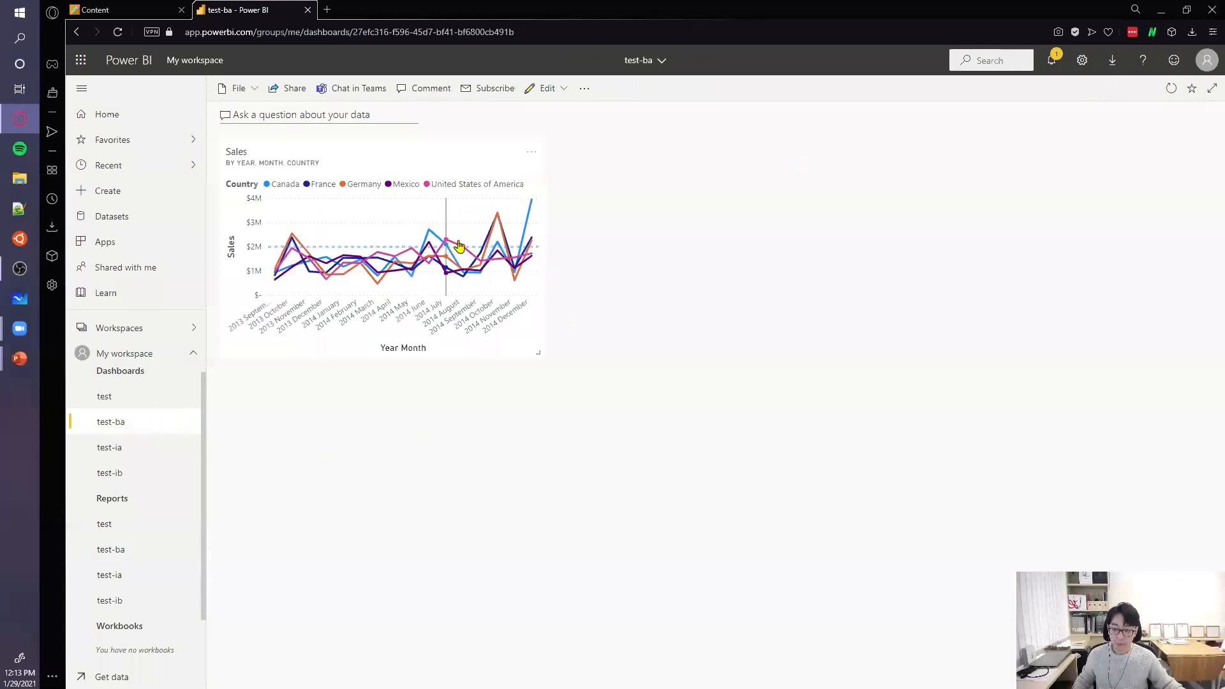
{"action": "mouse_move", "coordinate": [488, 295]}
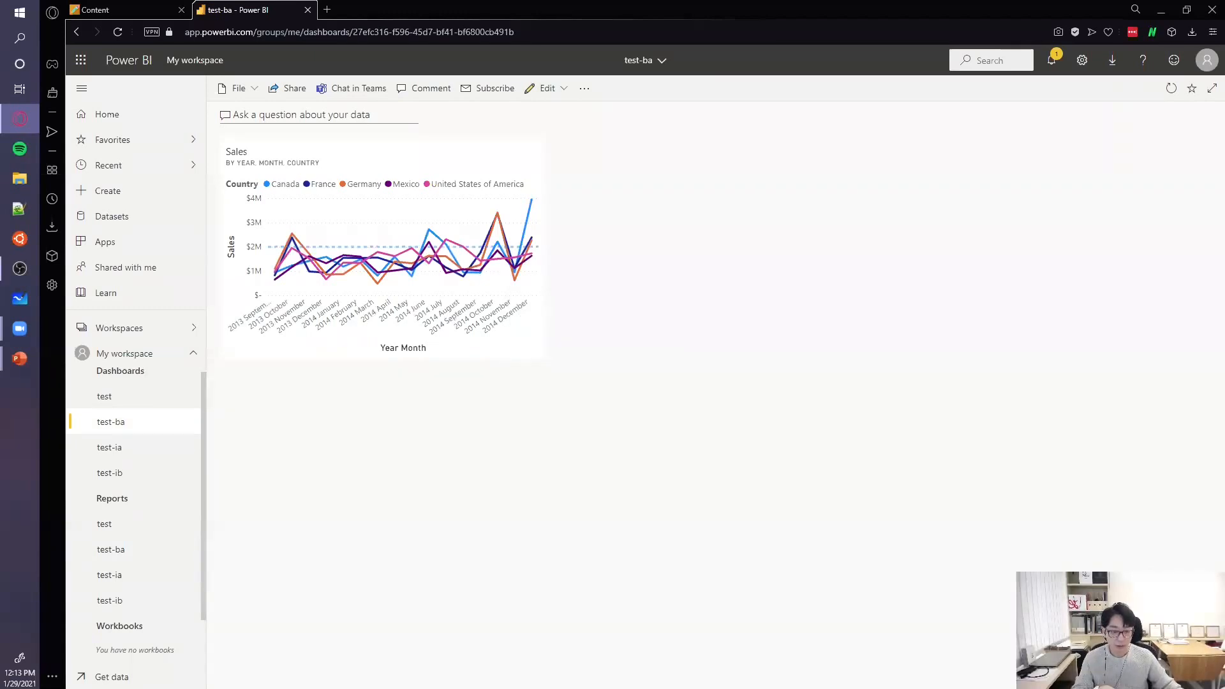
{"action": "key", "text": "alt+Tab"}
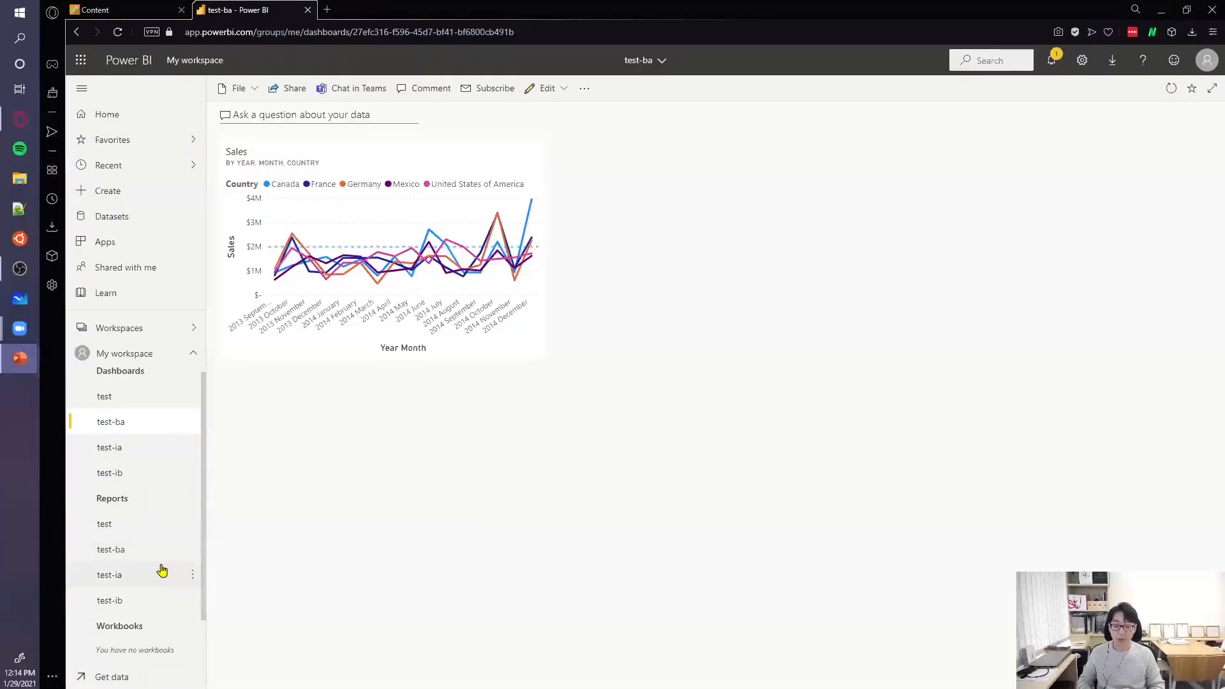
- Generate quick insights for the Financial Sample dataset and look through the resulting insight charts
{"action": "scroll", "coordinate": [162, 569], "scroll_direction": "down", "scroll_amount": 2}
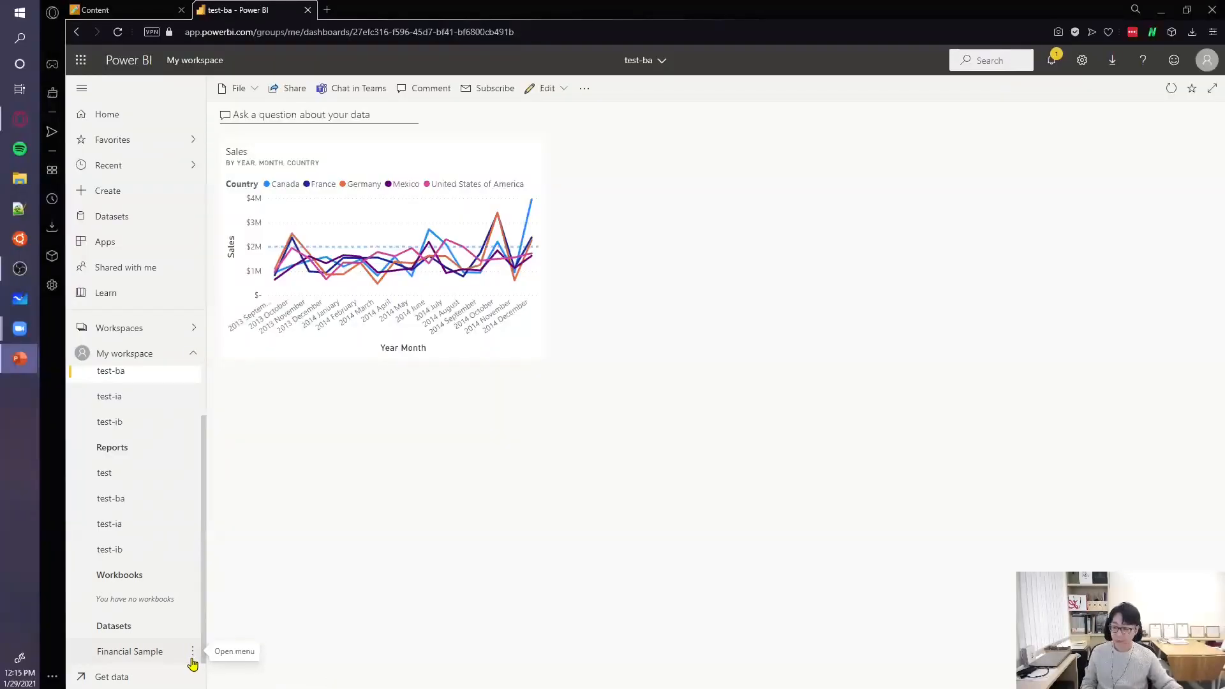
{"action": "left_click", "coordinate": [192, 652]}
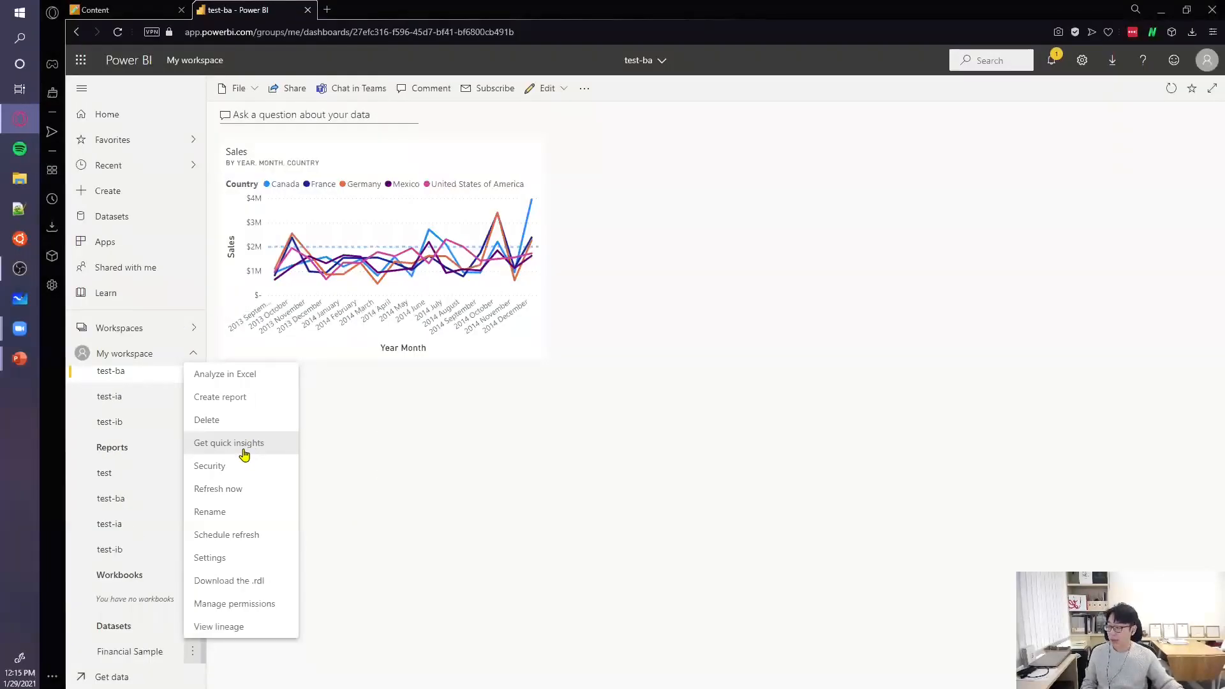
{"action": "left_click", "coordinate": [245, 455]}
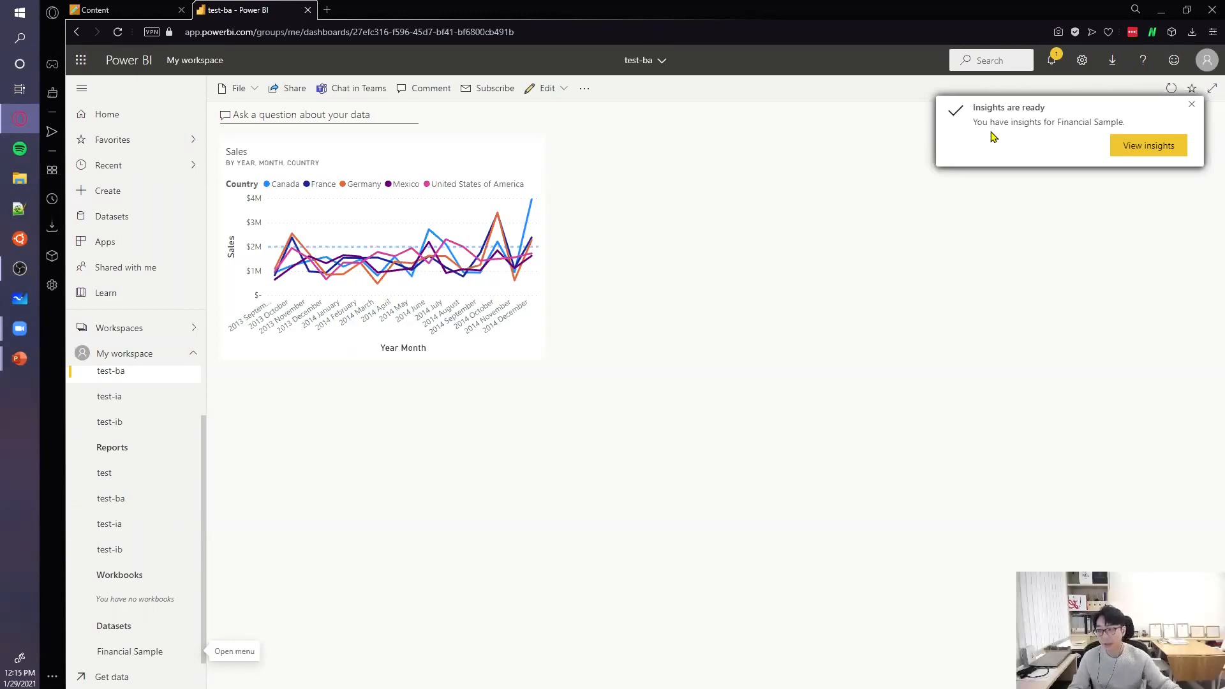
{"action": "left_click", "coordinate": [1145, 152]}
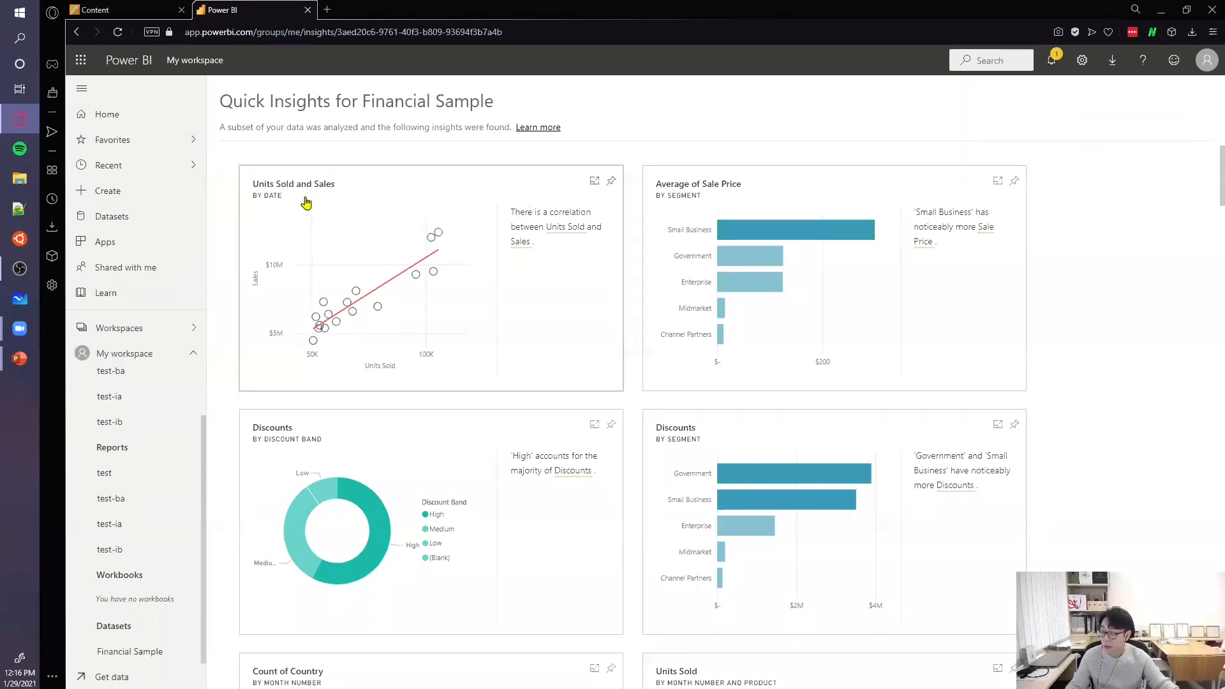
{"action": "scroll", "coordinate": [599, 360], "scroll_direction": "down", "scroll_amount": 5}
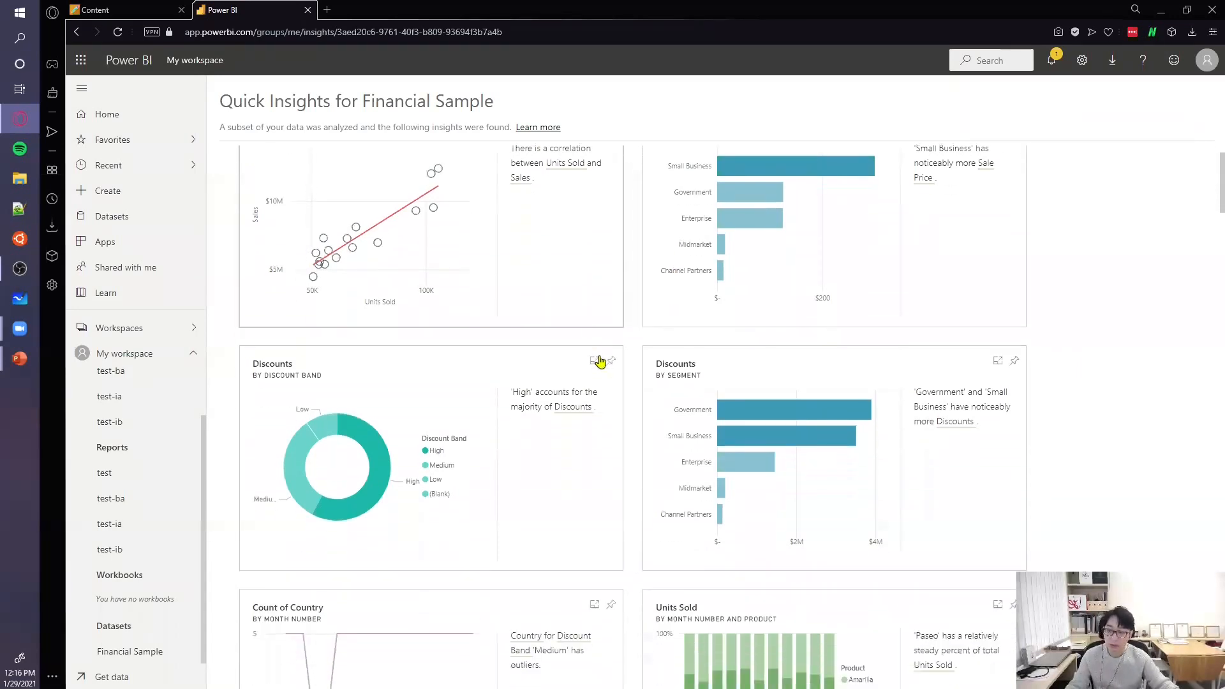
{"action": "scroll", "coordinate": [606, 357], "scroll_direction": "down", "scroll_amount": 8}
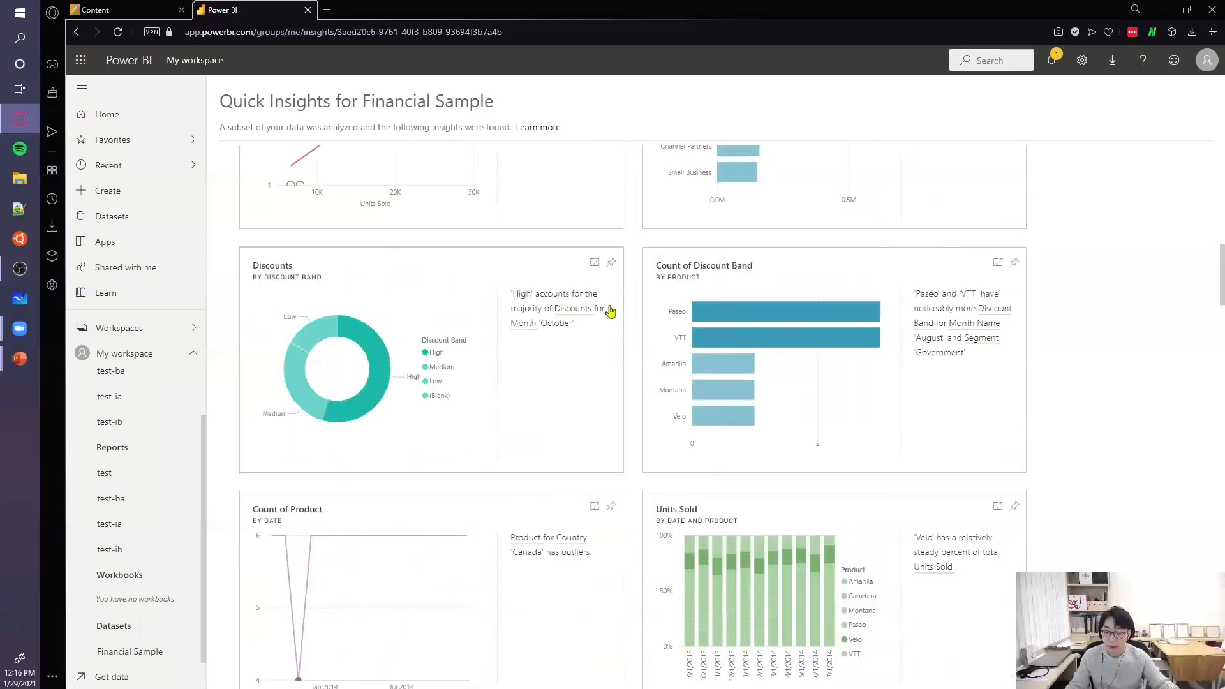
{"action": "scroll", "coordinate": [686, 393], "scroll_direction": "down", "scroll_amount": 10}
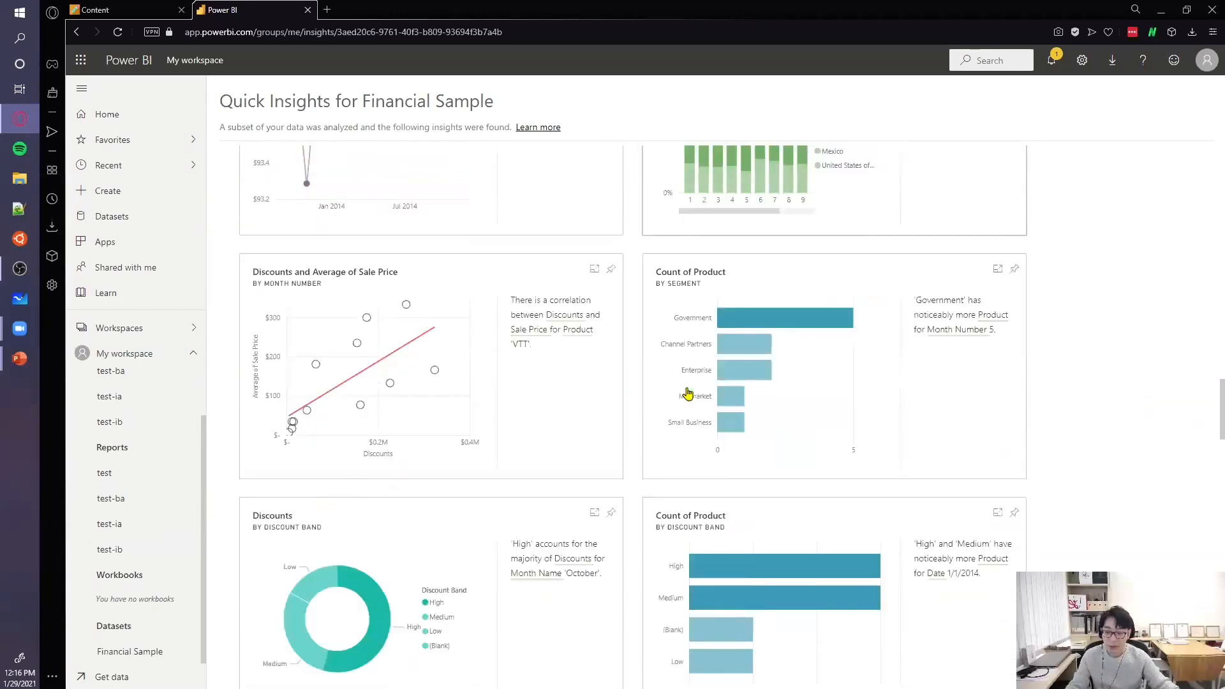
{"action": "scroll", "coordinate": [682, 395], "scroll_direction": "down", "scroll_amount": 10}
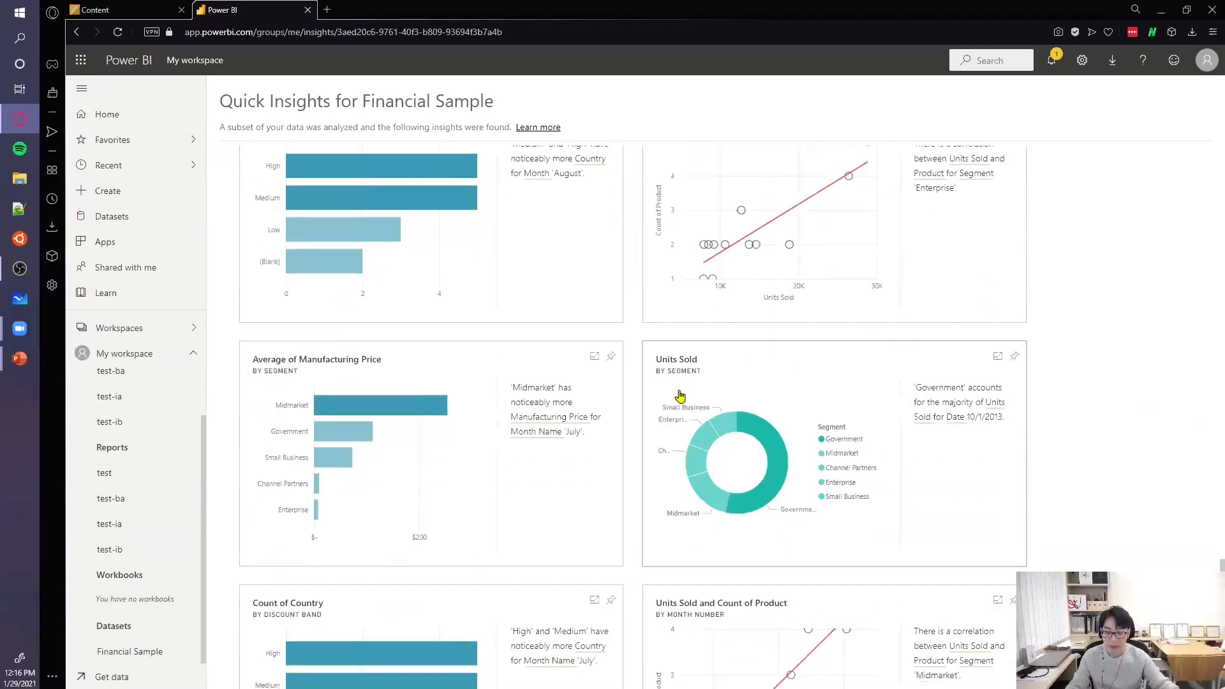
{"action": "scroll", "coordinate": [677, 397], "scroll_direction": "down", "scroll_amount": 10}
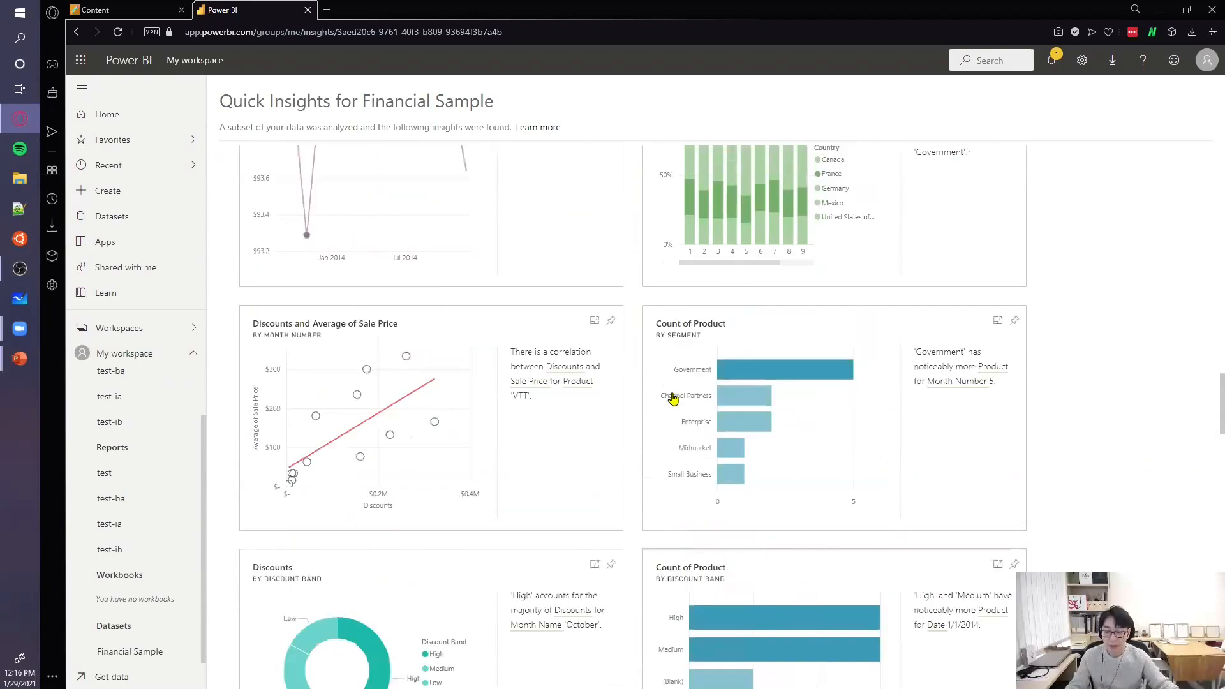
{"action": "scroll", "coordinate": [671, 397], "scroll_direction": "up", "scroll_amount": 15}
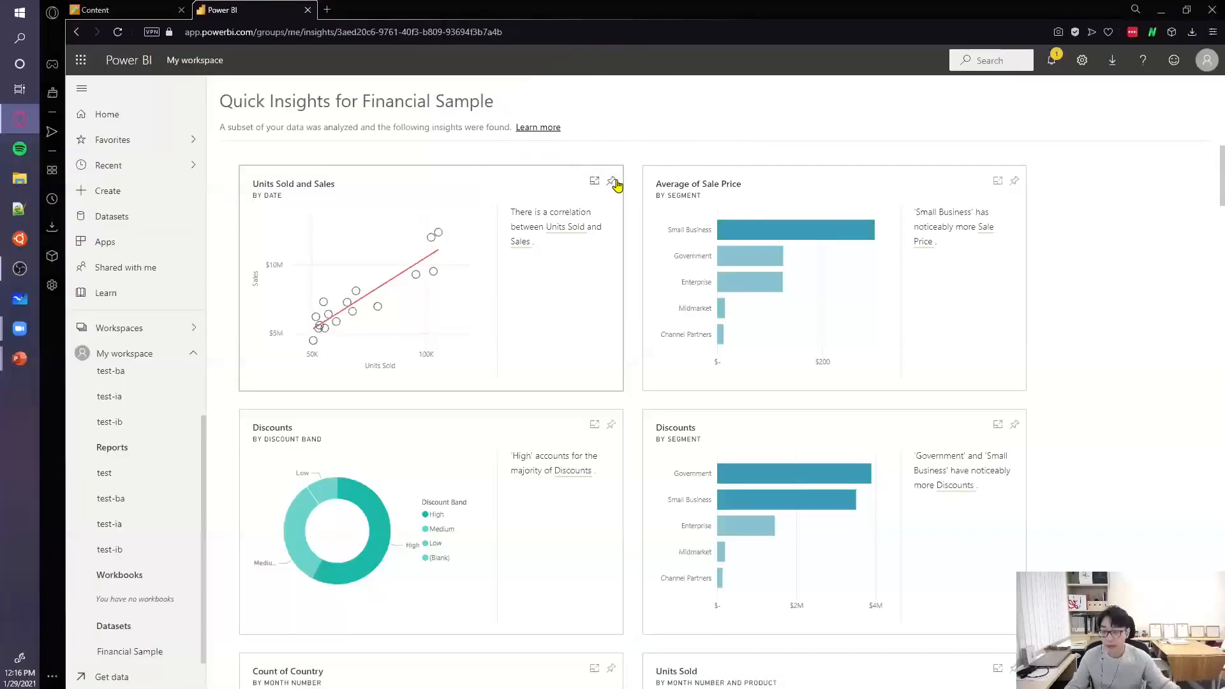
- Pin the Units Sold and Sales by Date insight to the existing test-ba dashboard and open that dashboard
{"action": "left_click", "coordinate": [611, 184]}
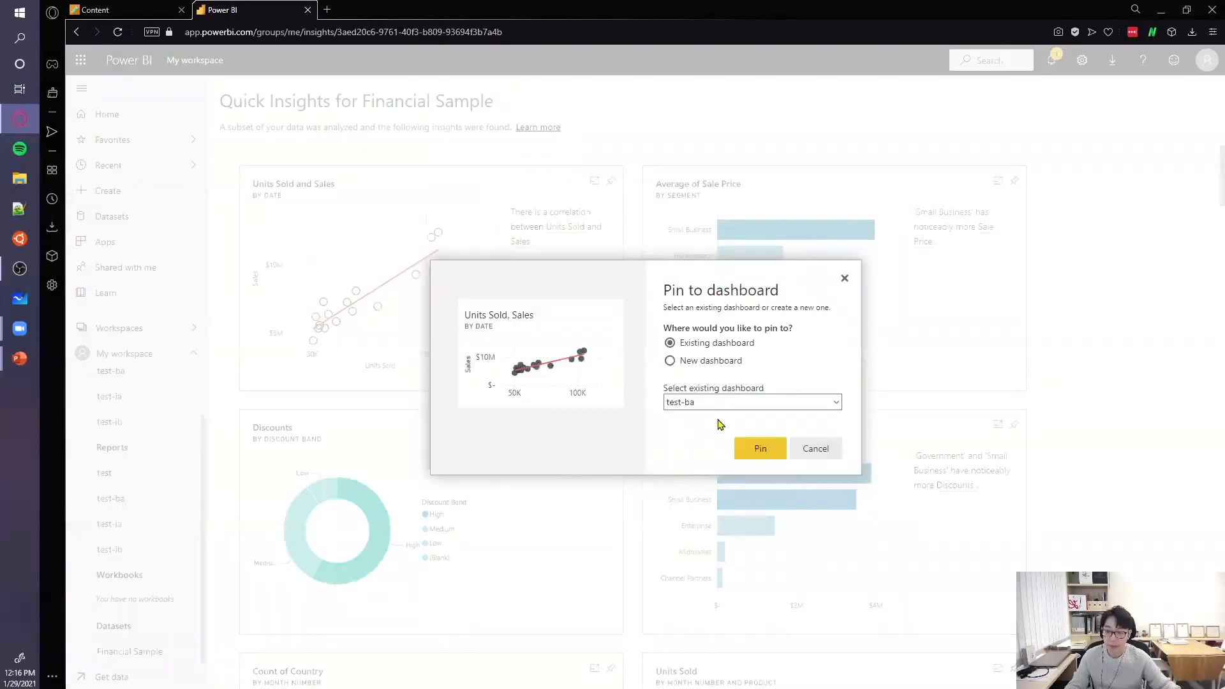
{"action": "left_click", "coordinate": [778, 452]}
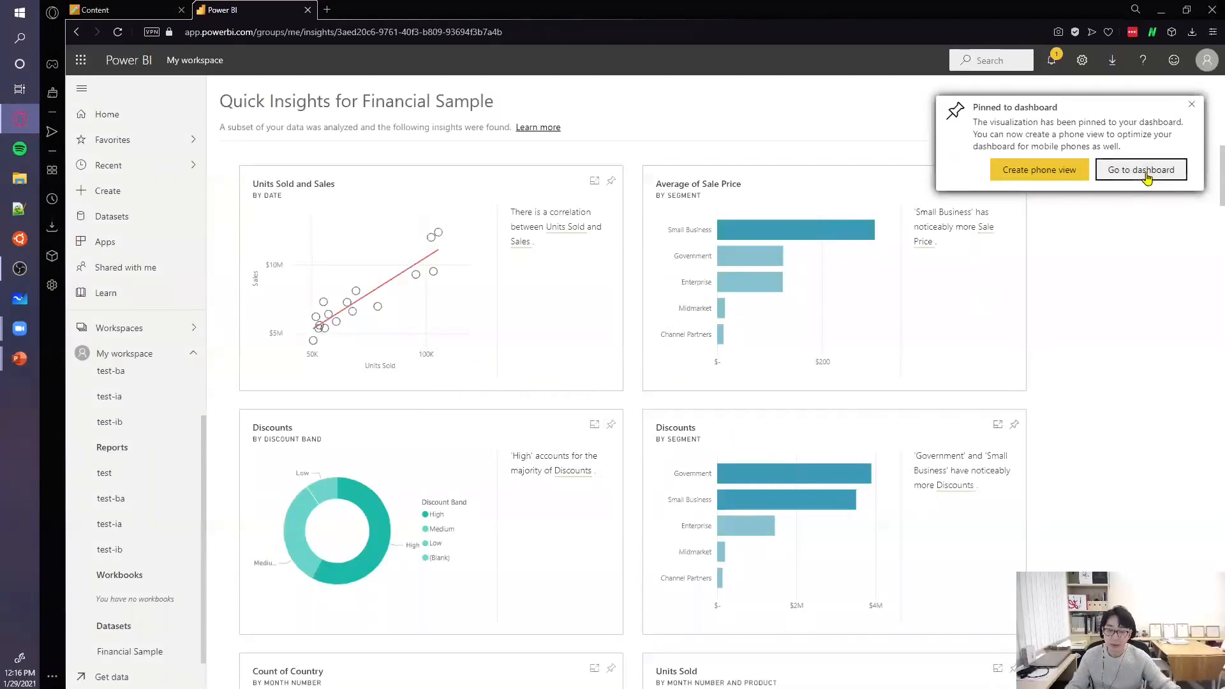
{"action": "left_click", "coordinate": [1146, 173]}
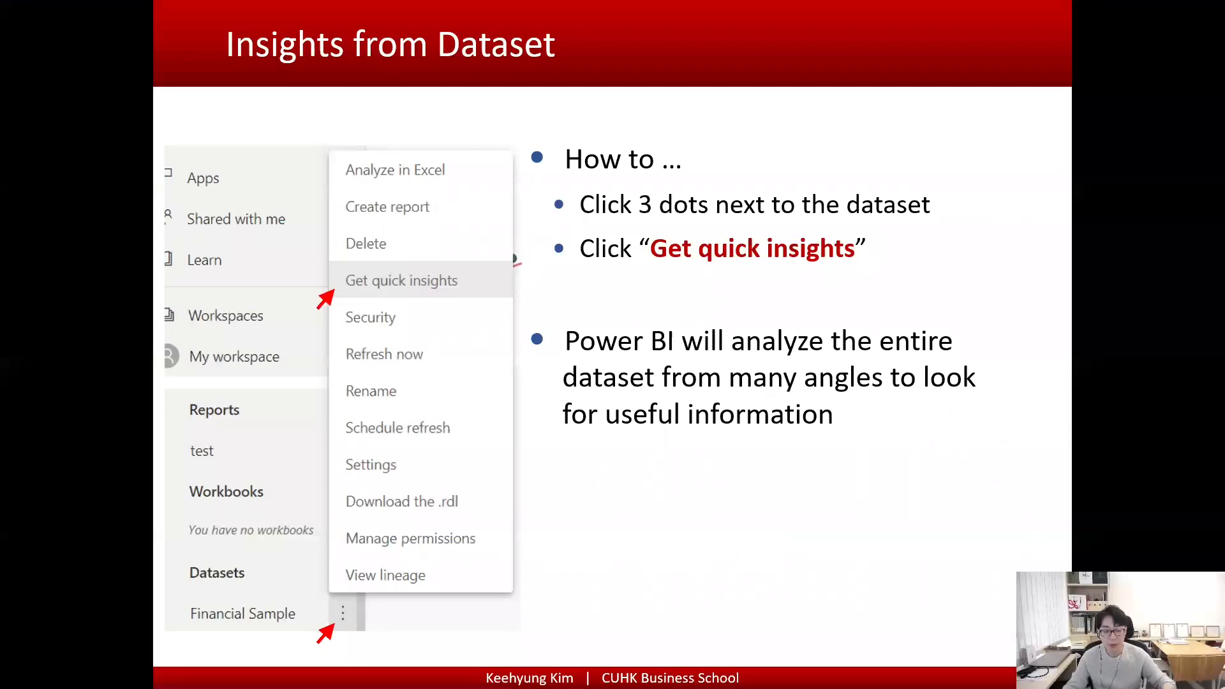
{"action": "key", "text": "Right"}
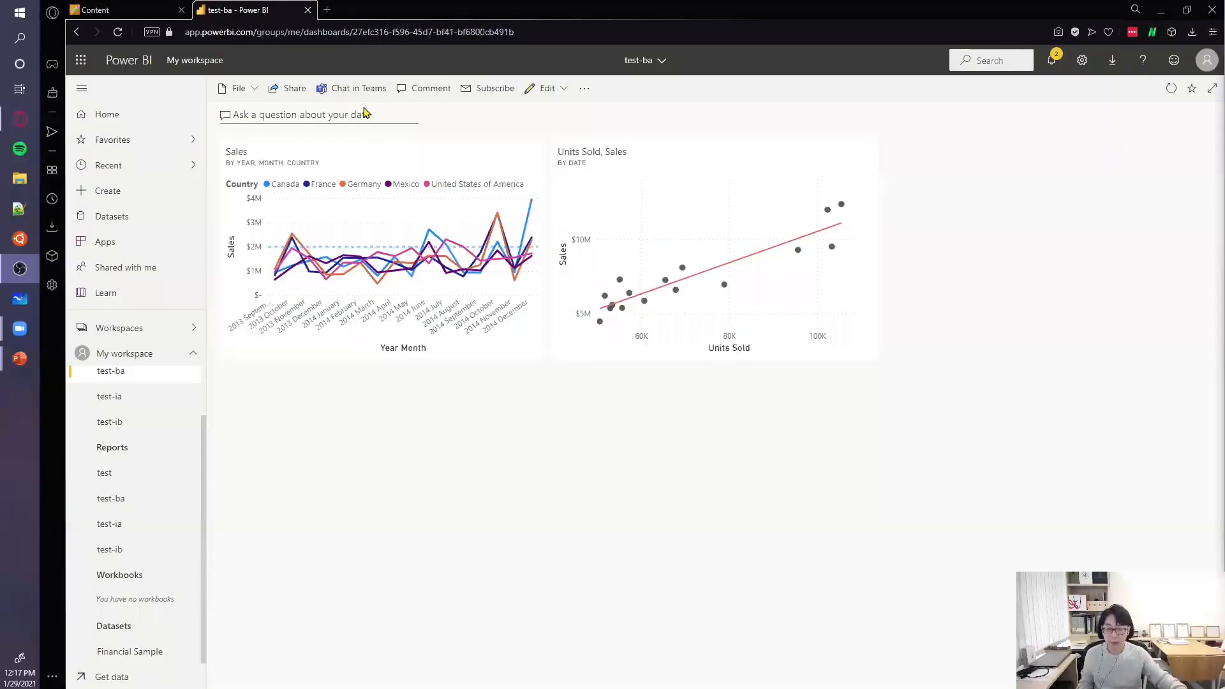
- Ask the dashboard's Q&A for "sales by country" and refine the question to "sales by segment by country"
{"action": "left_click", "coordinate": [278, 113]}
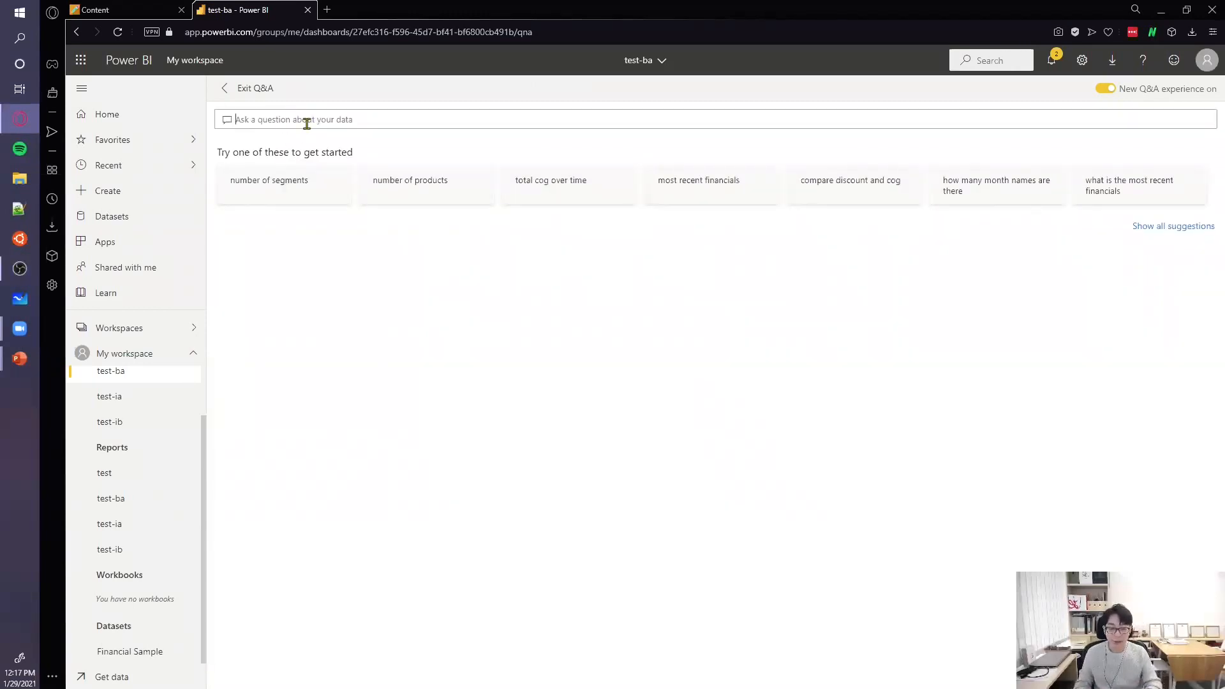
{"action": "type", "text": "sale"}
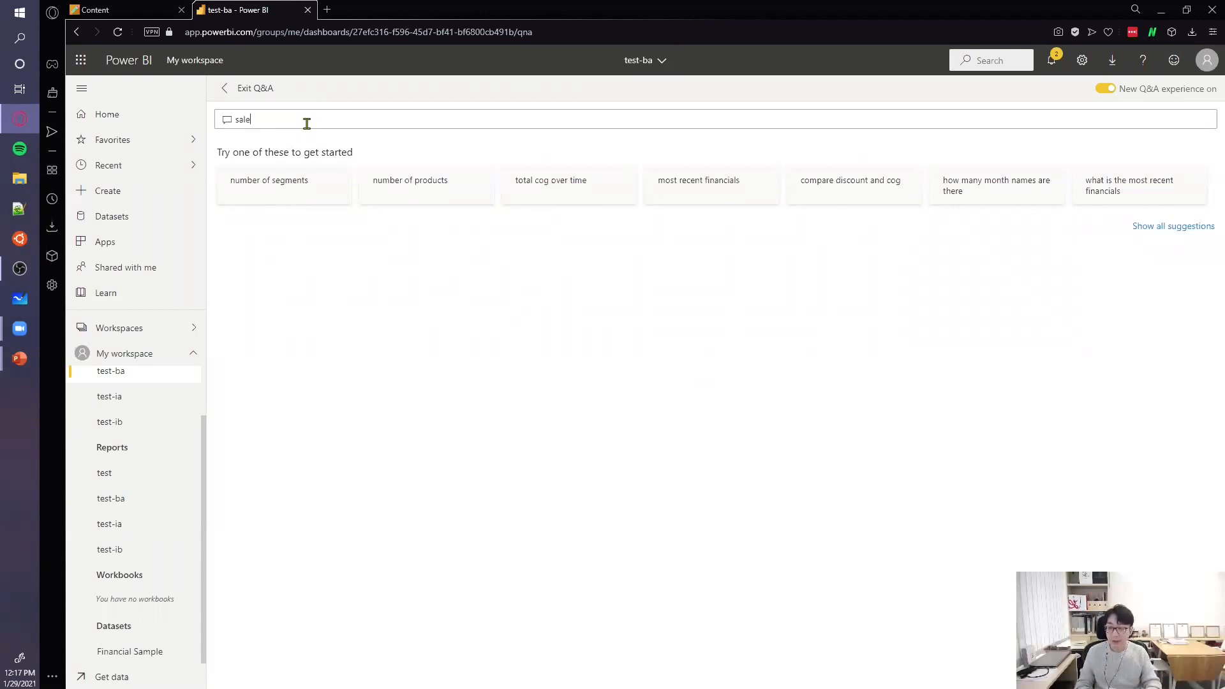
{"action": "type", "text": "s by coo"}
{"action": "type", "text": "ntry"}
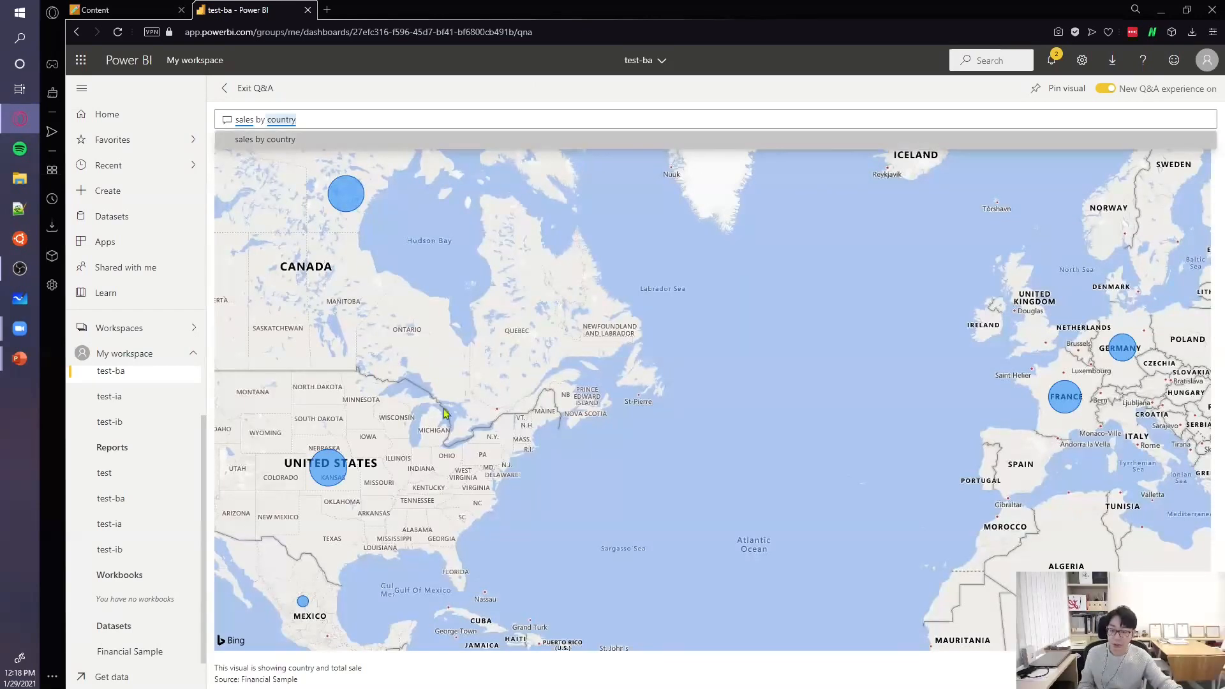
{"action": "left_click", "coordinate": [368, 112]}
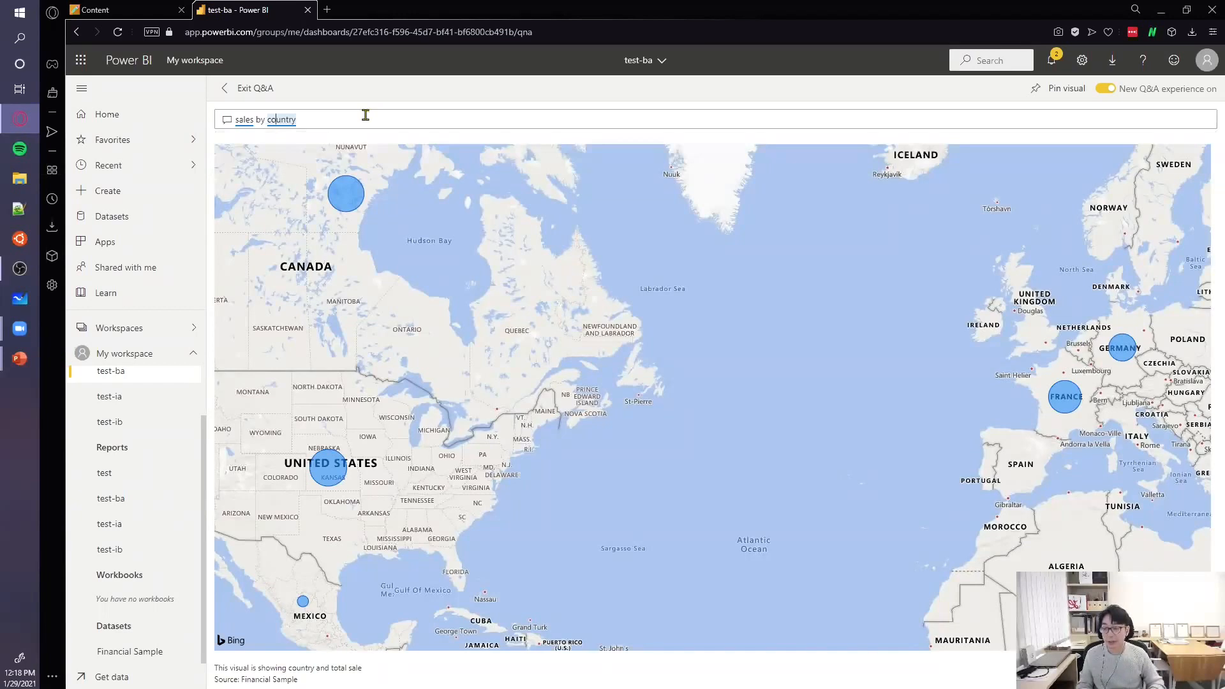
{"action": "type", "text": "segment by"}
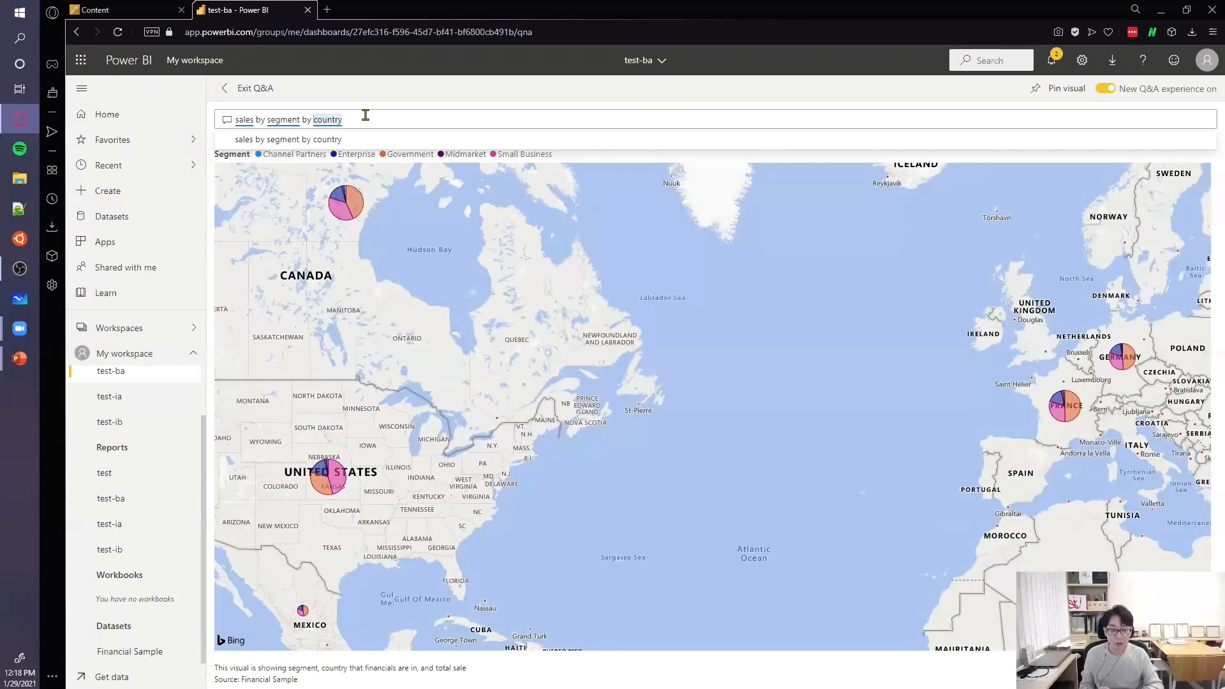
- Replace the Q&A question with "sales in Germany" and view its answer
{"action": "triple_click", "coordinate": [366, 115]}
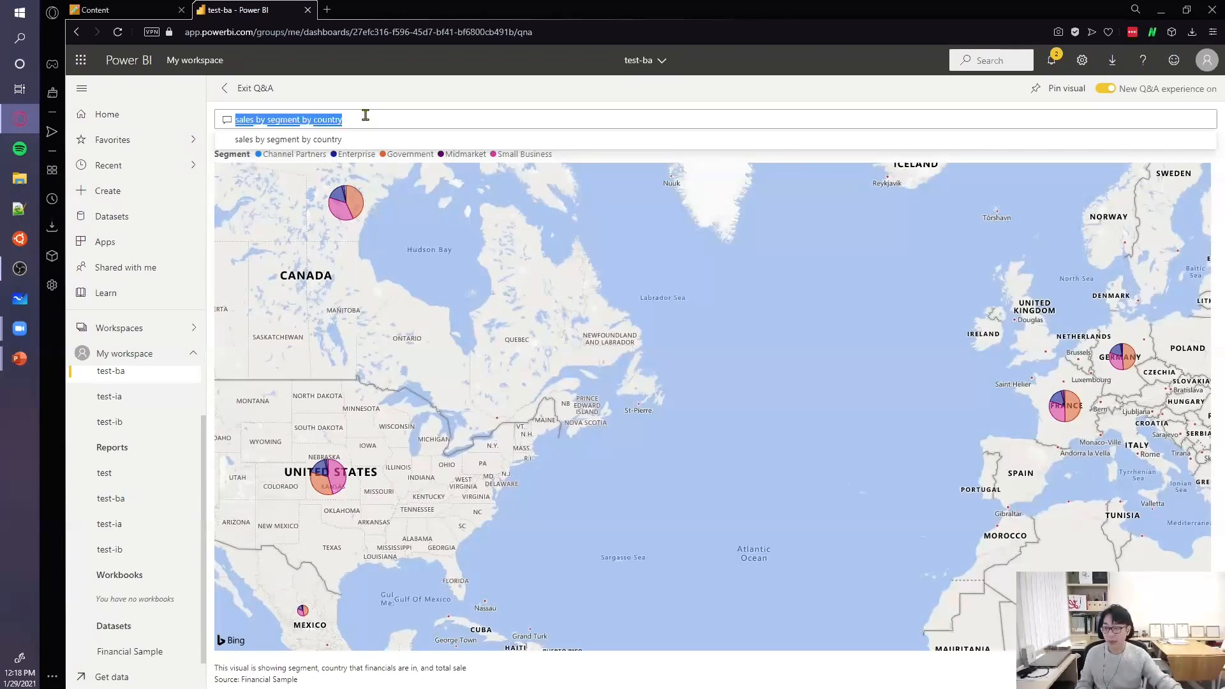
{"action": "type", "text": "sales in"}
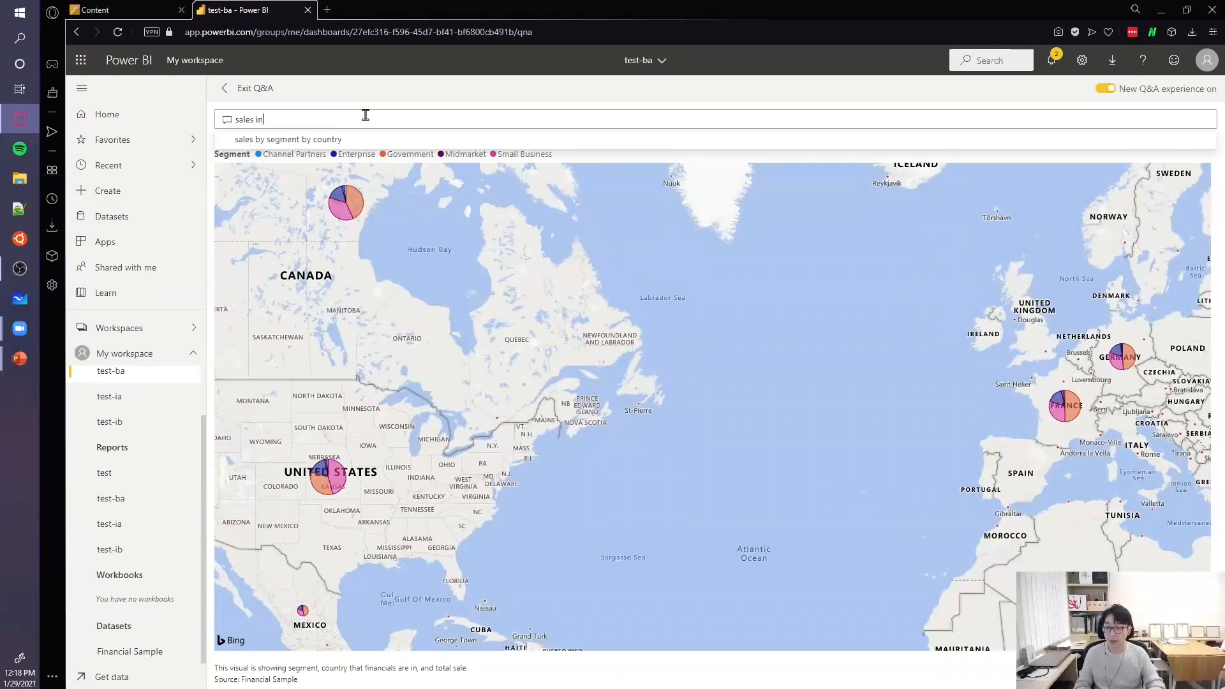
{"action": "type", "text": " Germany"}
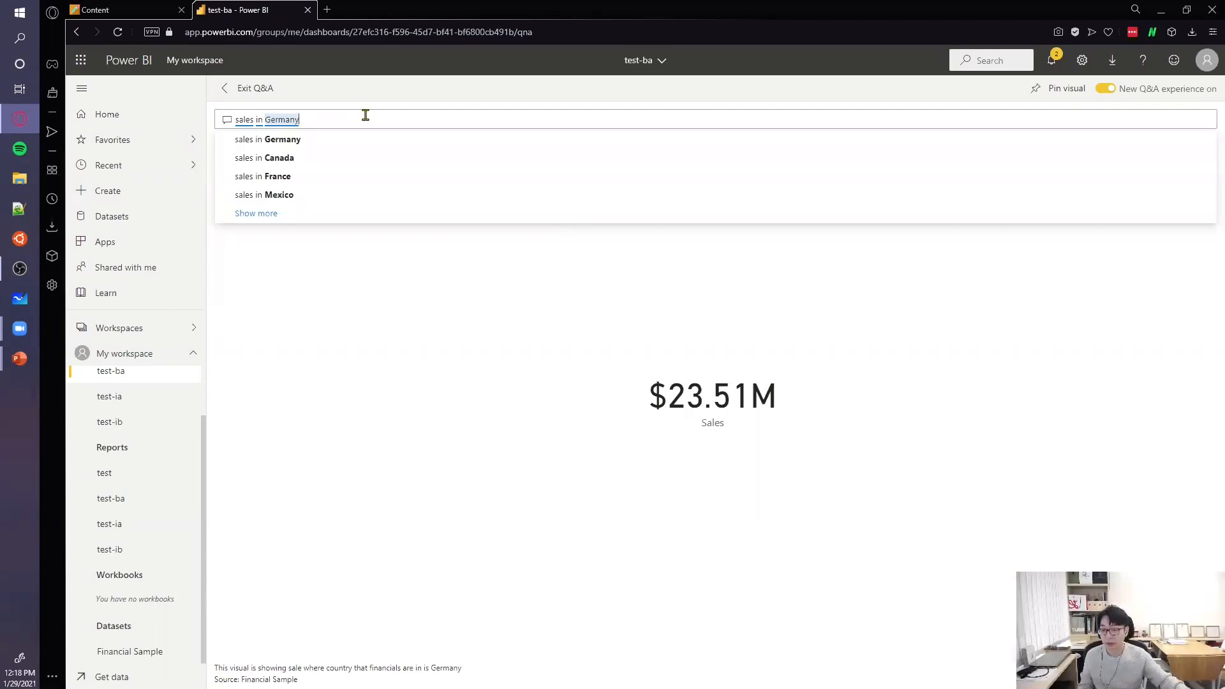
{"action": "left_click", "coordinate": [504, 387]}
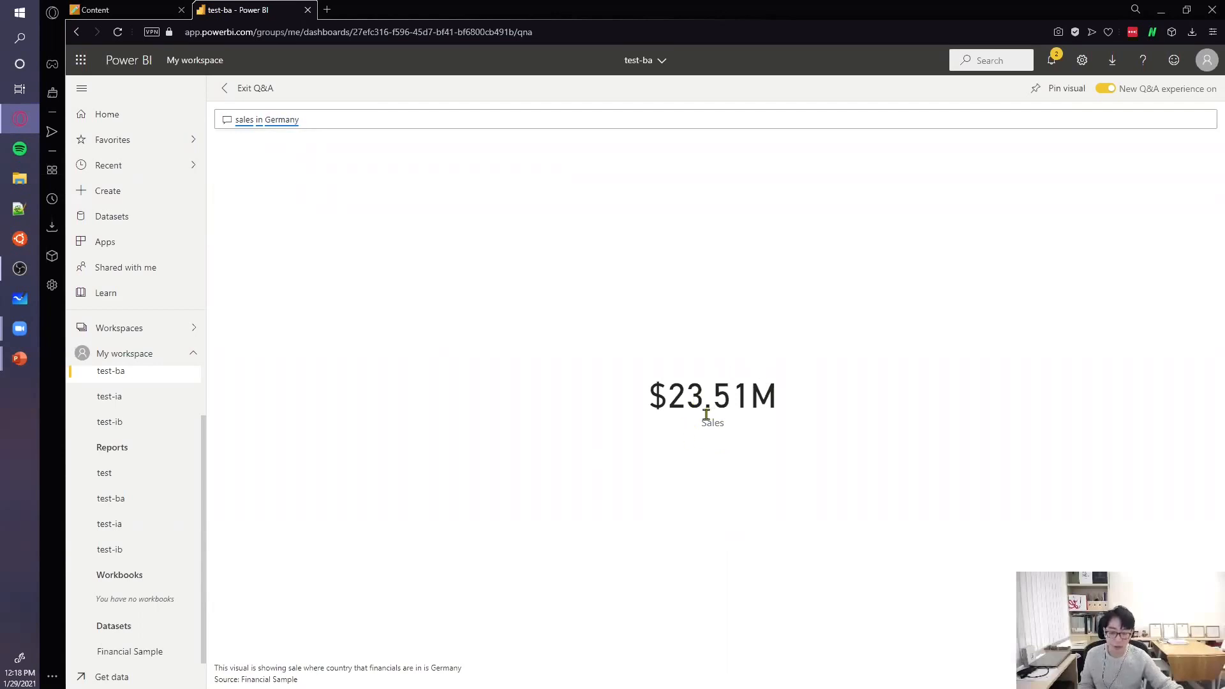
- Change the Q&A question to "sales by segment by country"
{"action": "mouse_move", "coordinate": [706, 415]}
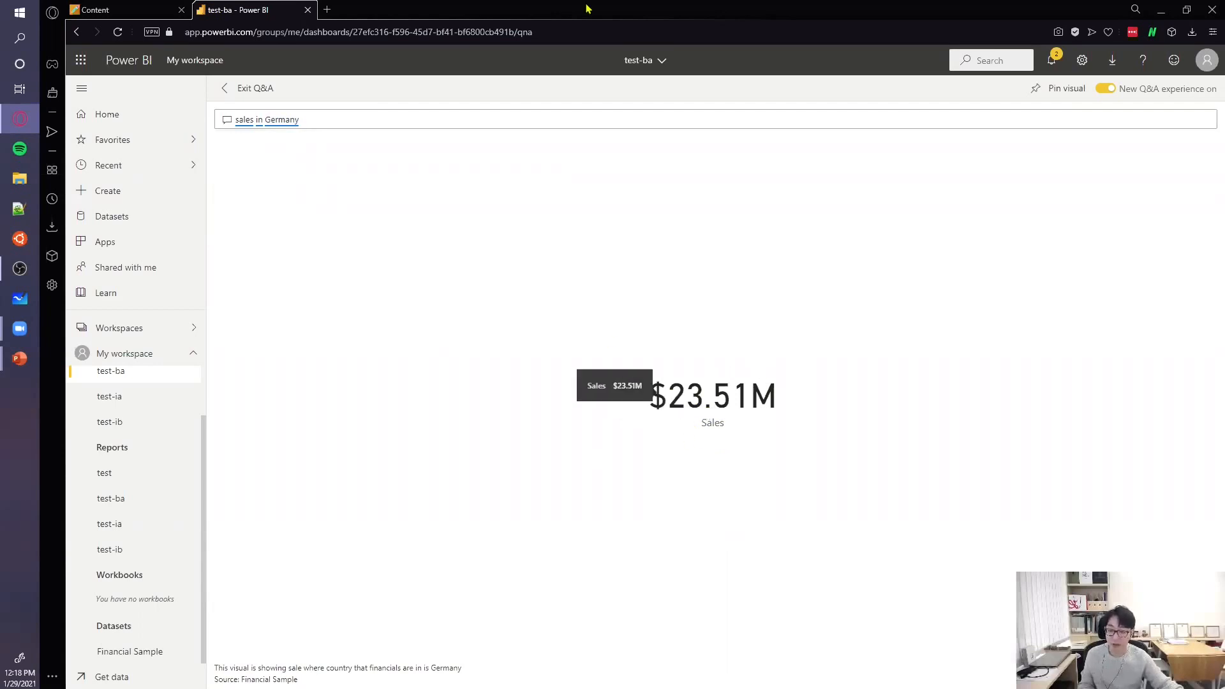
{"action": "left_click", "coordinate": [571, 114]}
{"action": "key", "text": "BackSpace"}
{"action": "key", "text": "BackSpace"}
{"action": "key", "text": "BackSpace"}
{"action": "key", "text": "BackSpace"}
{"action": "key", "text": "BackSpace"}
{"action": "key", "text": "BackSpace"}
{"action": "key", "text": "BackSpace"}
{"action": "key", "text": "BackSpace"}
{"action": "key", "text": "BackSpace"}
{"action": "type", "text": "by"}
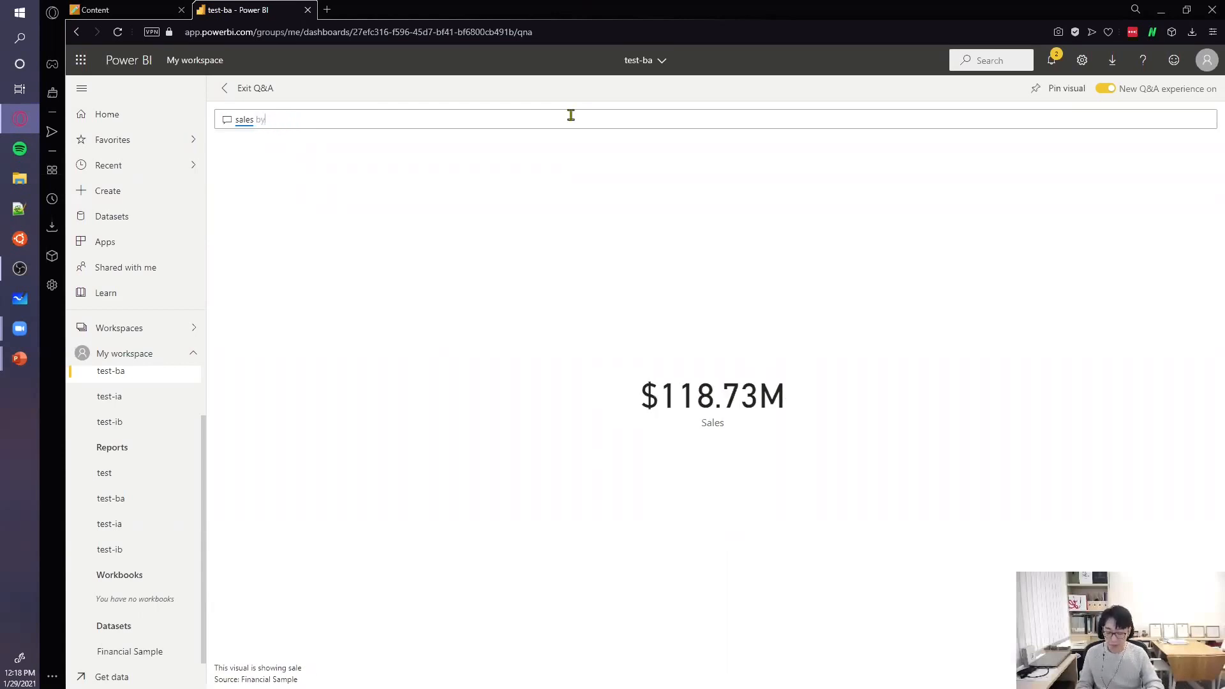
{"action": "type", "text": " segment"}
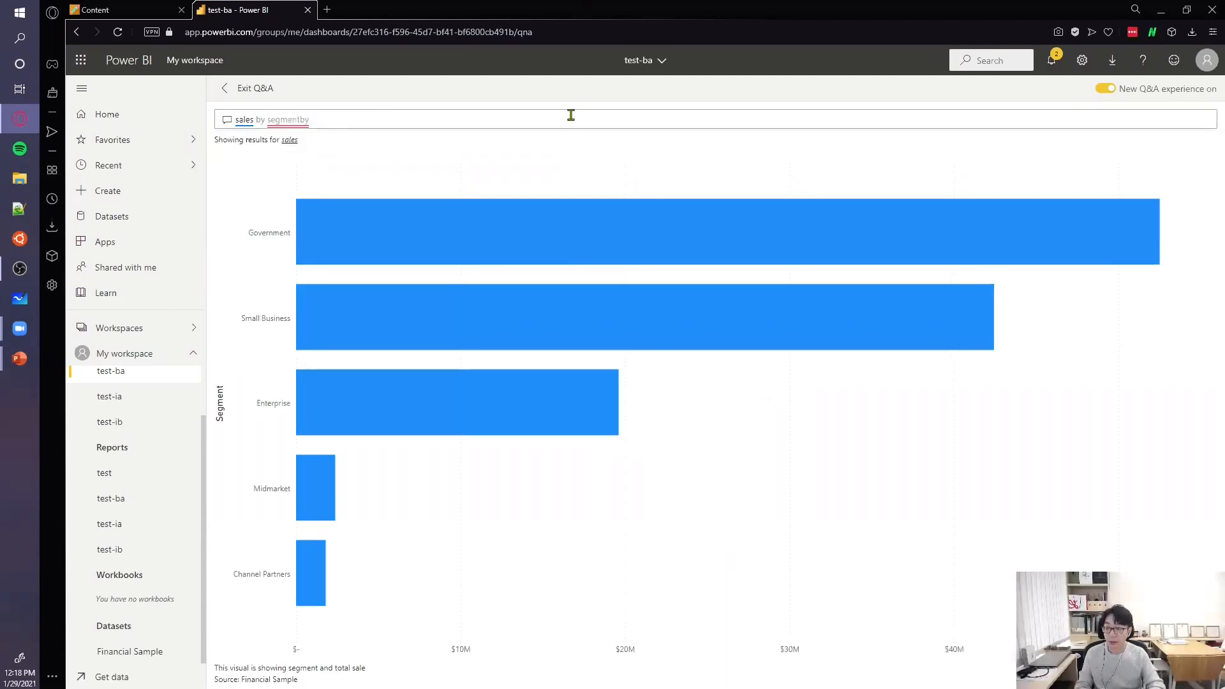
{"action": "type", "text": " by country"}
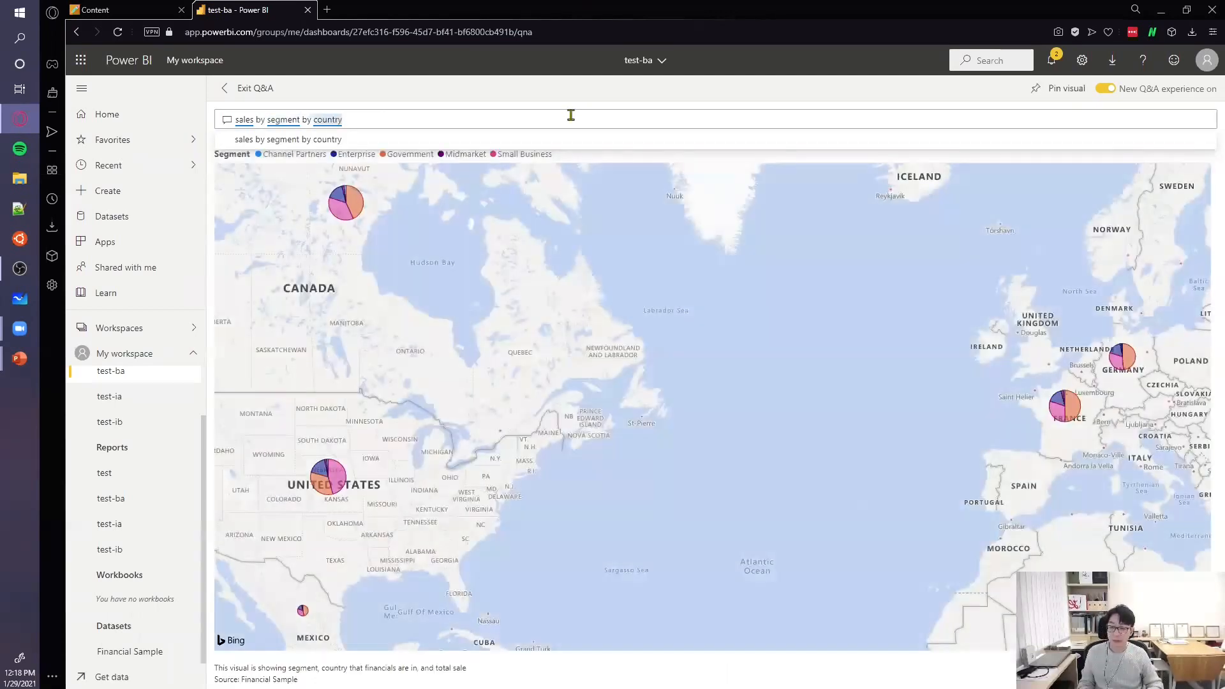
- Examine the sales by segment pie markers for the countries in North America and Europe on the map
{"action": "scroll", "coordinate": [978, 241], "scroll_direction": "down", "scroll_amount": 2}
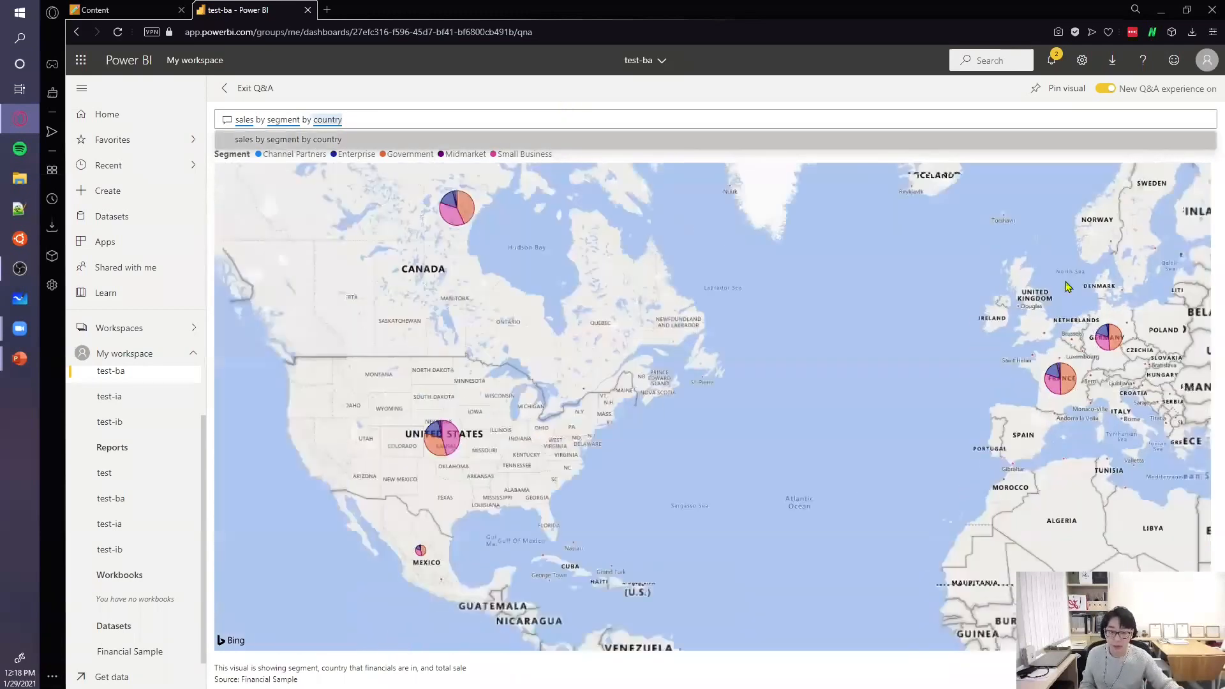
{"action": "scroll", "coordinate": [1037, 371], "scroll_direction": "up", "scroll_amount": 3}
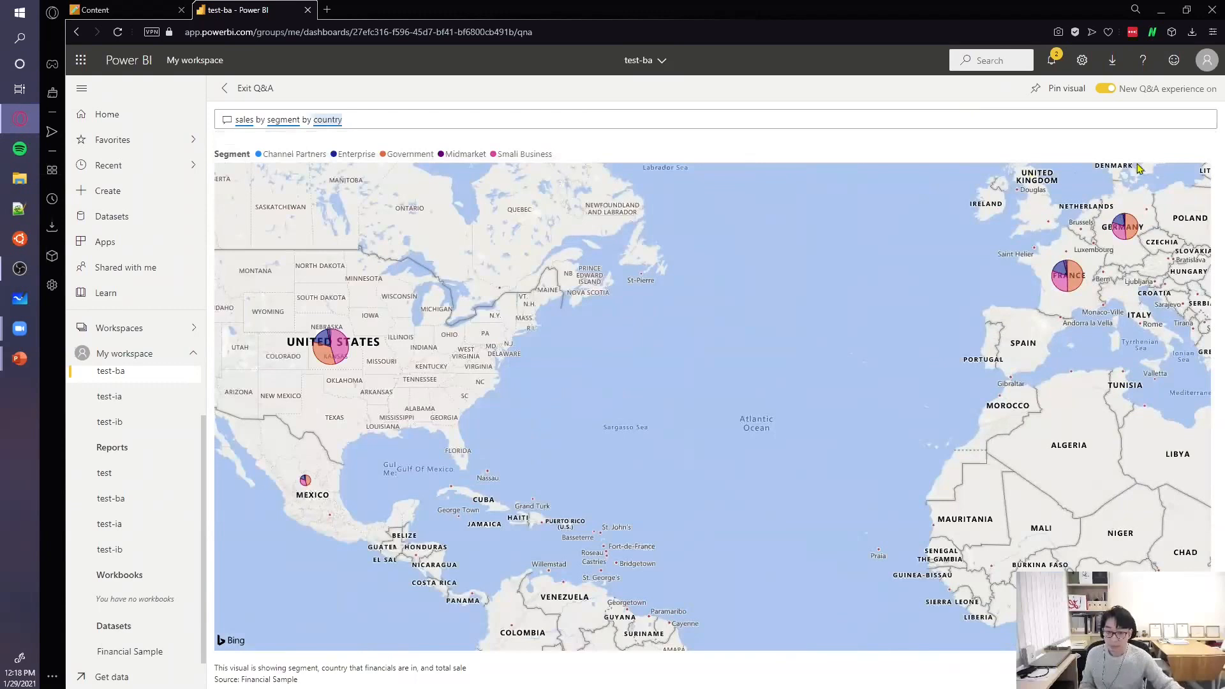
{"action": "scroll", "coordinate": [1148, 217], "scroll_direction": "down", "scroll_amount": 3}
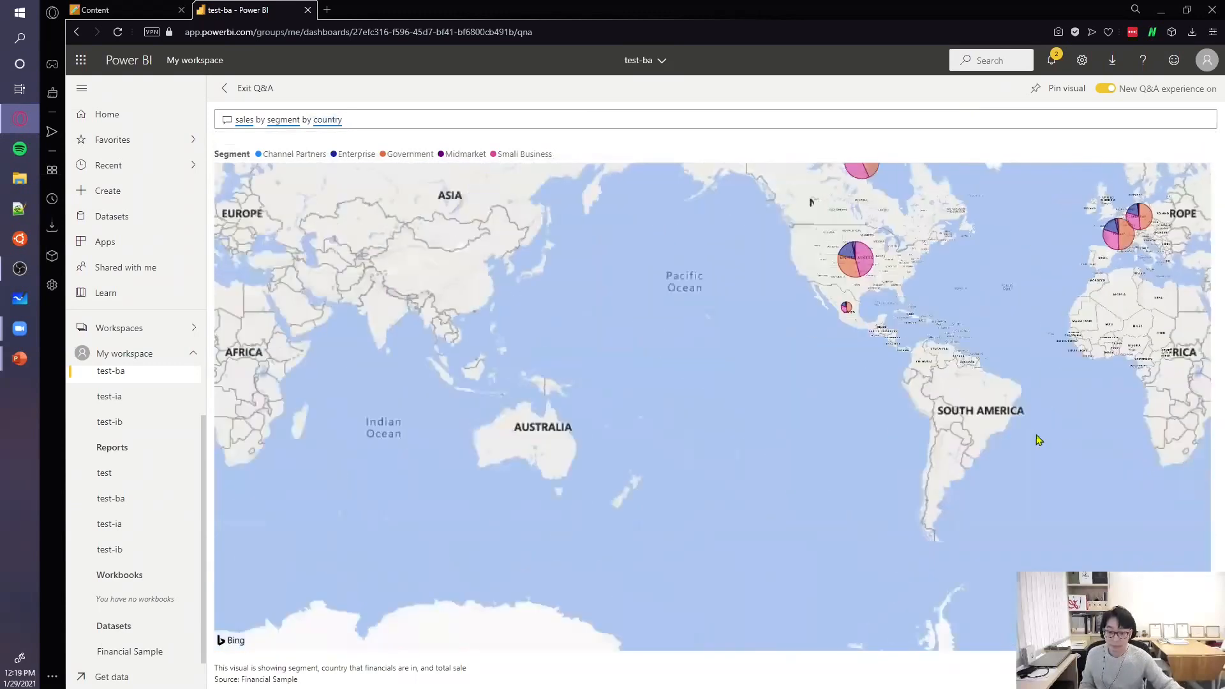
{"action": "left_click_drag", "start_coordinate": [880, 388], "coordinate": [749, 492]}
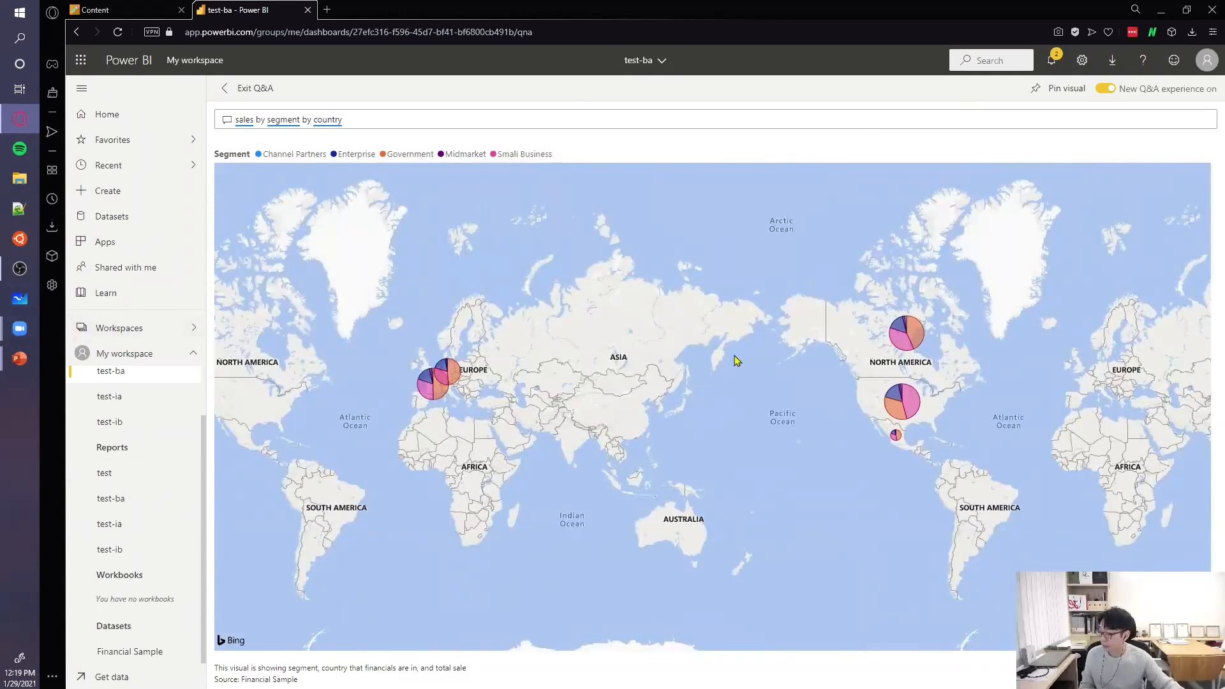
{"action": "left_click_drag", "start_coordinate": [1135, 228], "coordinate": [1060, 260]}
{"action": "left_click_drag", "start_coordinate": [362, 154], "coordinate": [260, 149]}
{"action": "left_click", "coordinate": [774, 168]}
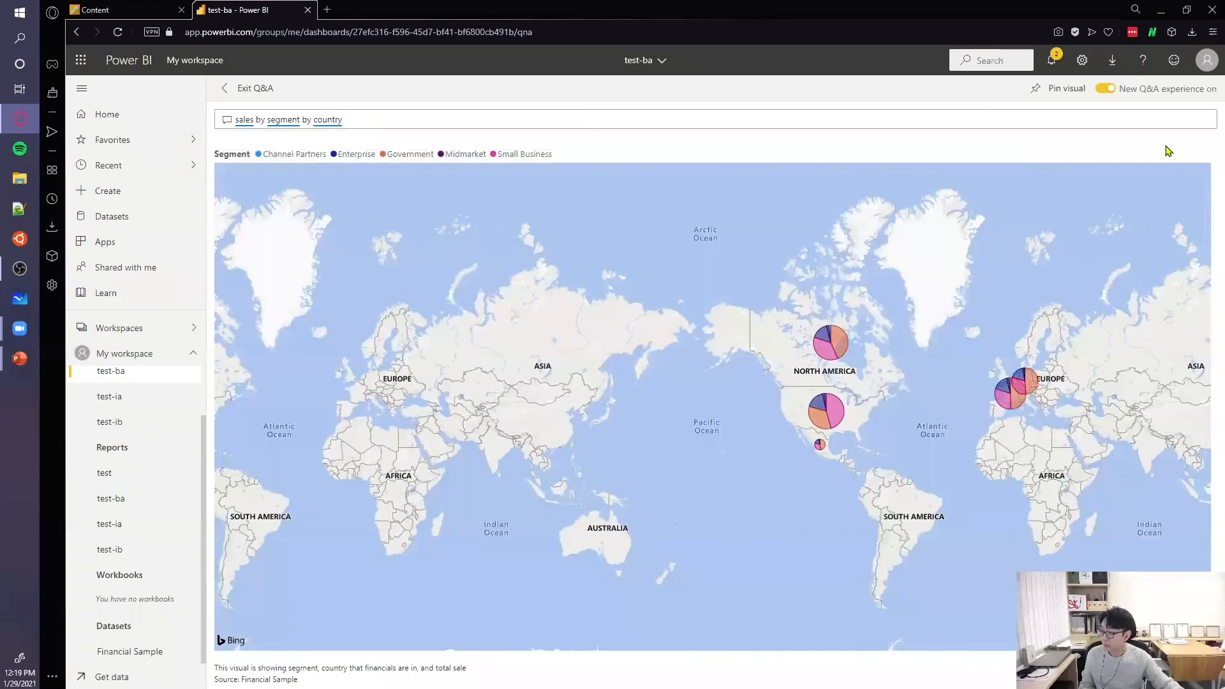
{"action": "left_click_drag", "start_coordinate": [1034, 275], "coordinate": [842, 358]}
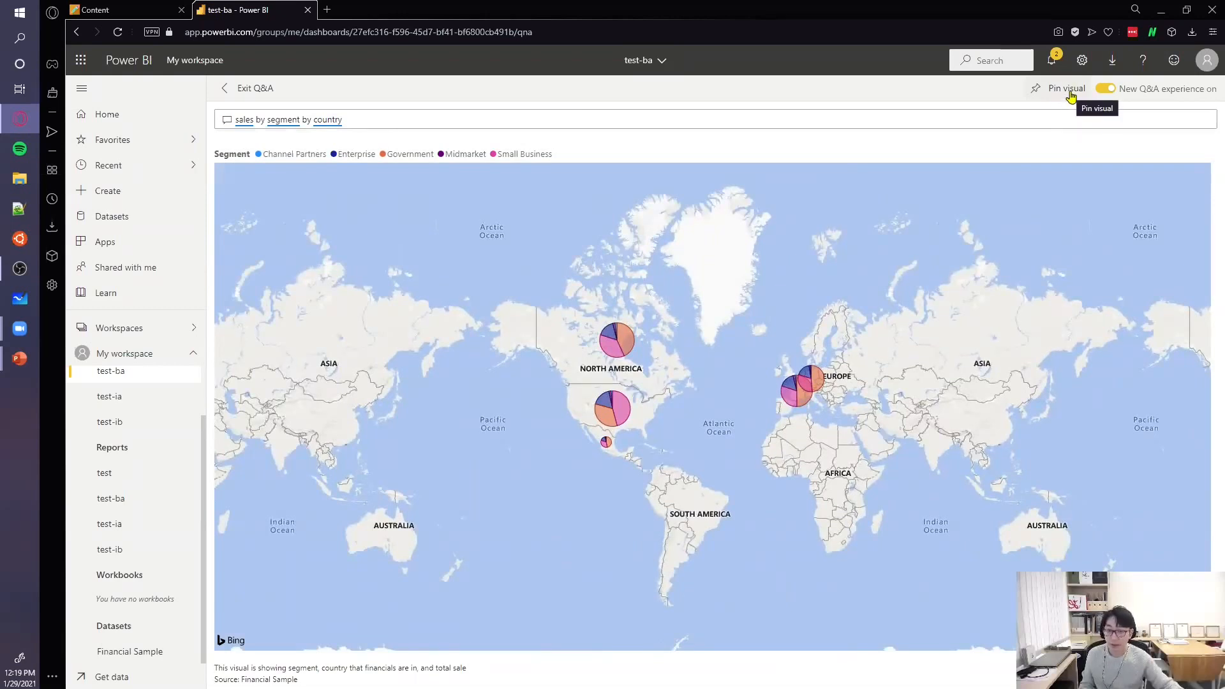
- Pin the sales by country and segment map to the existing test-ba dashboard and open that dashboard
{"action": "left_click", "coordinate": [1070, 94]}
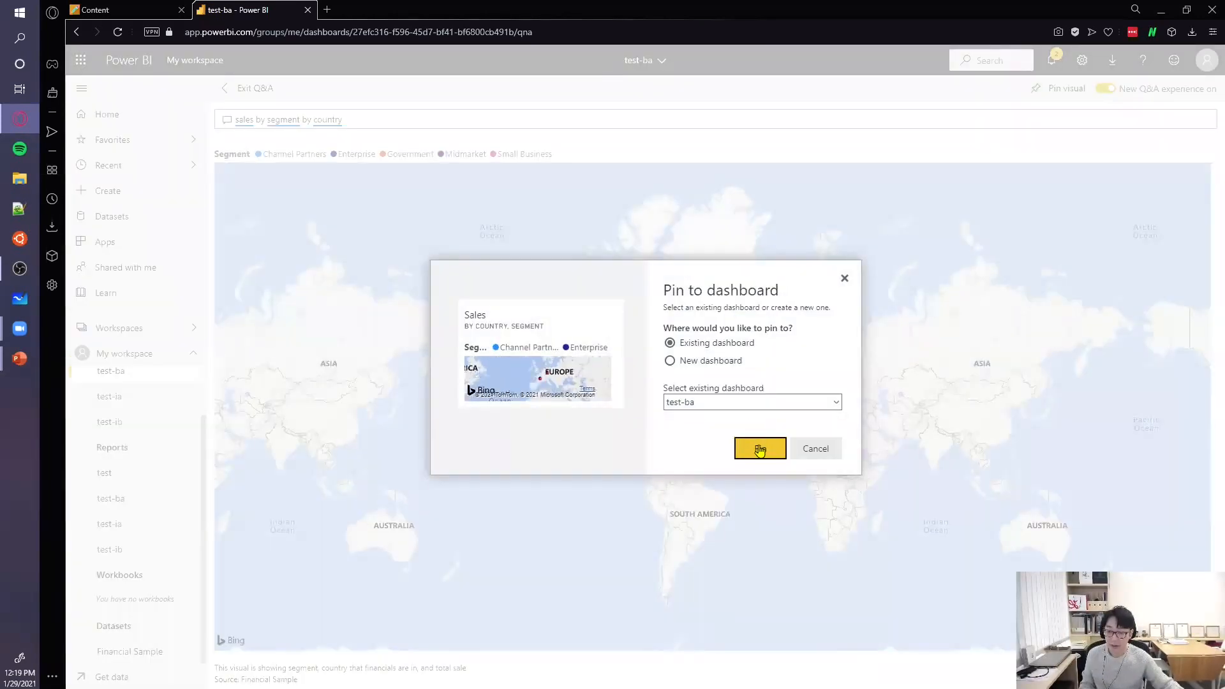
{"action": "left_click", "coordinate": [760, 449]}
{"action": "left_click", "coordinate": [1142, 169]}
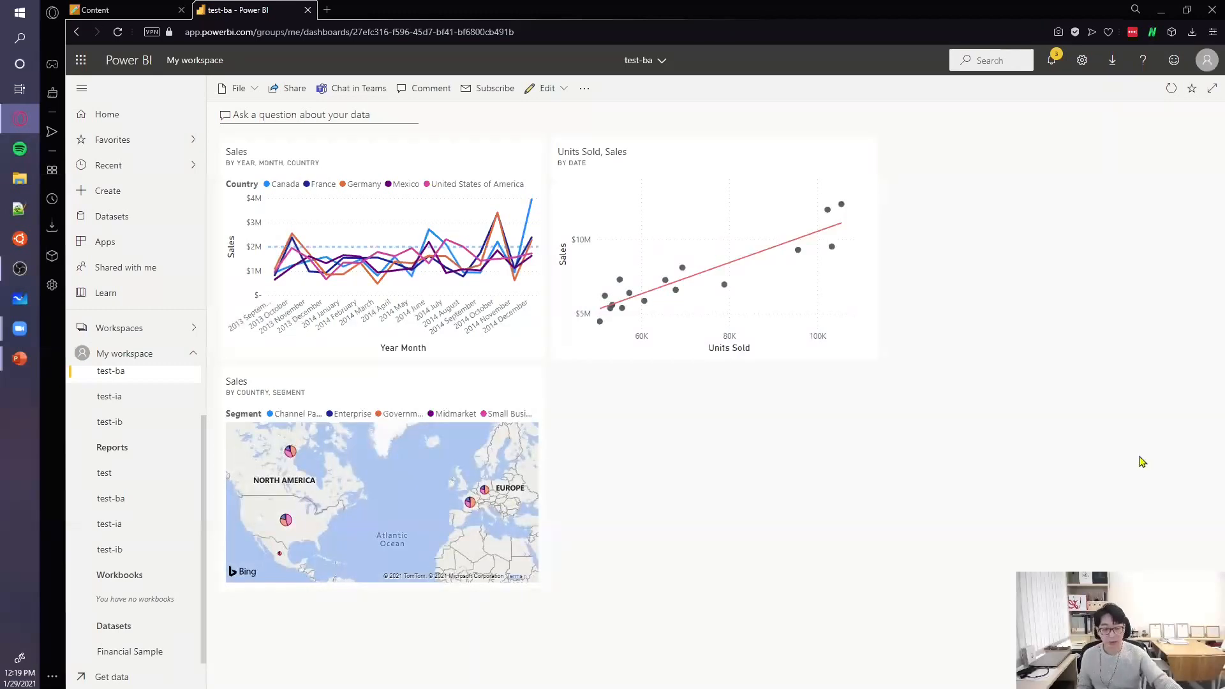
{"action": "key", "text": "alt+Tab"}
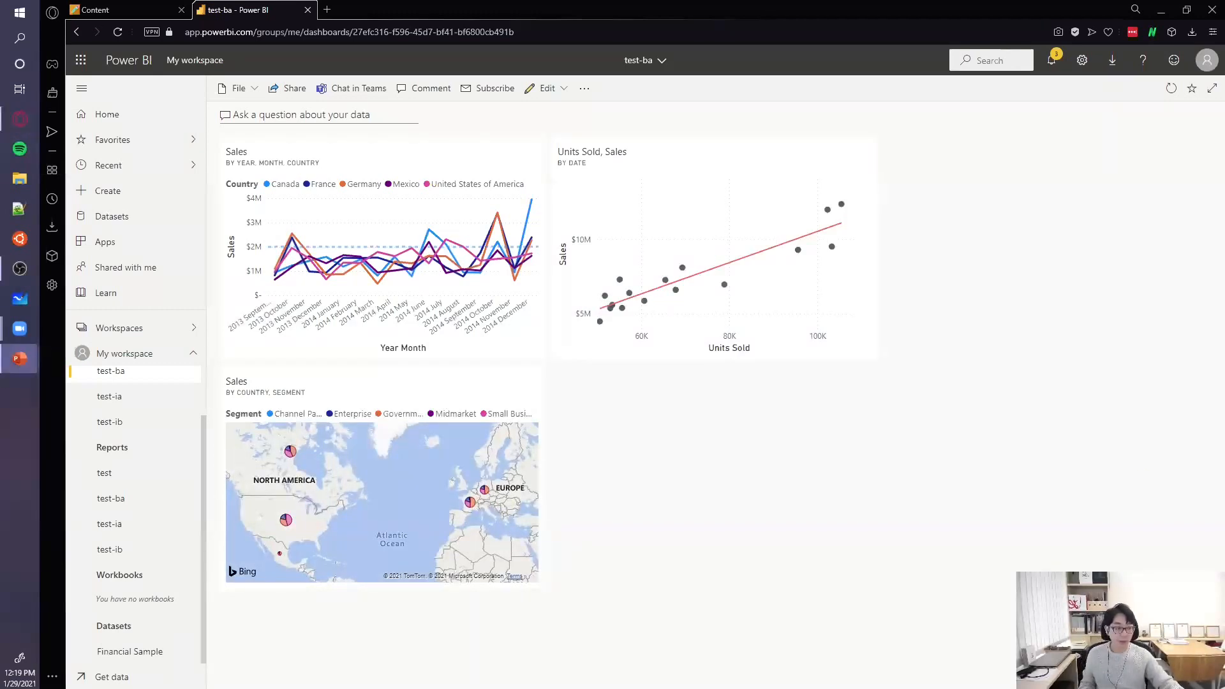